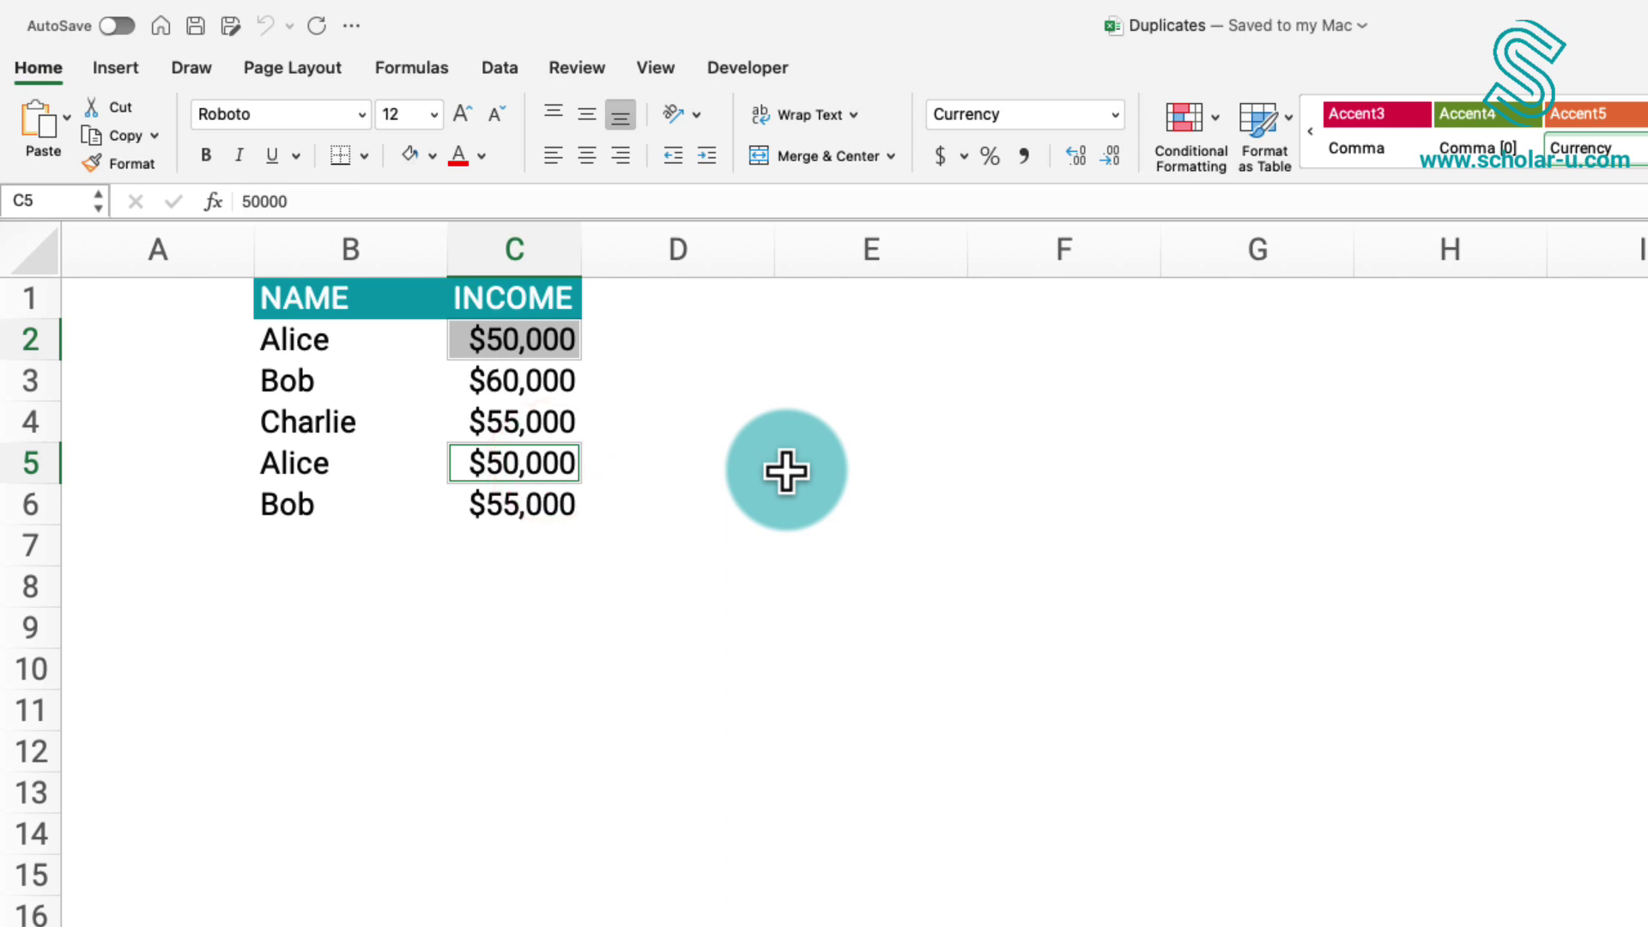
Step: Examine the duplicates by selecting the matching incomes in C4 and C6 and the matching records in B2:C2 and B5:C5
{"action": "left_click", "coordinate": [558, 426]}
{"action": "left_click", "coordinate": [547, 509], "text": "super"}
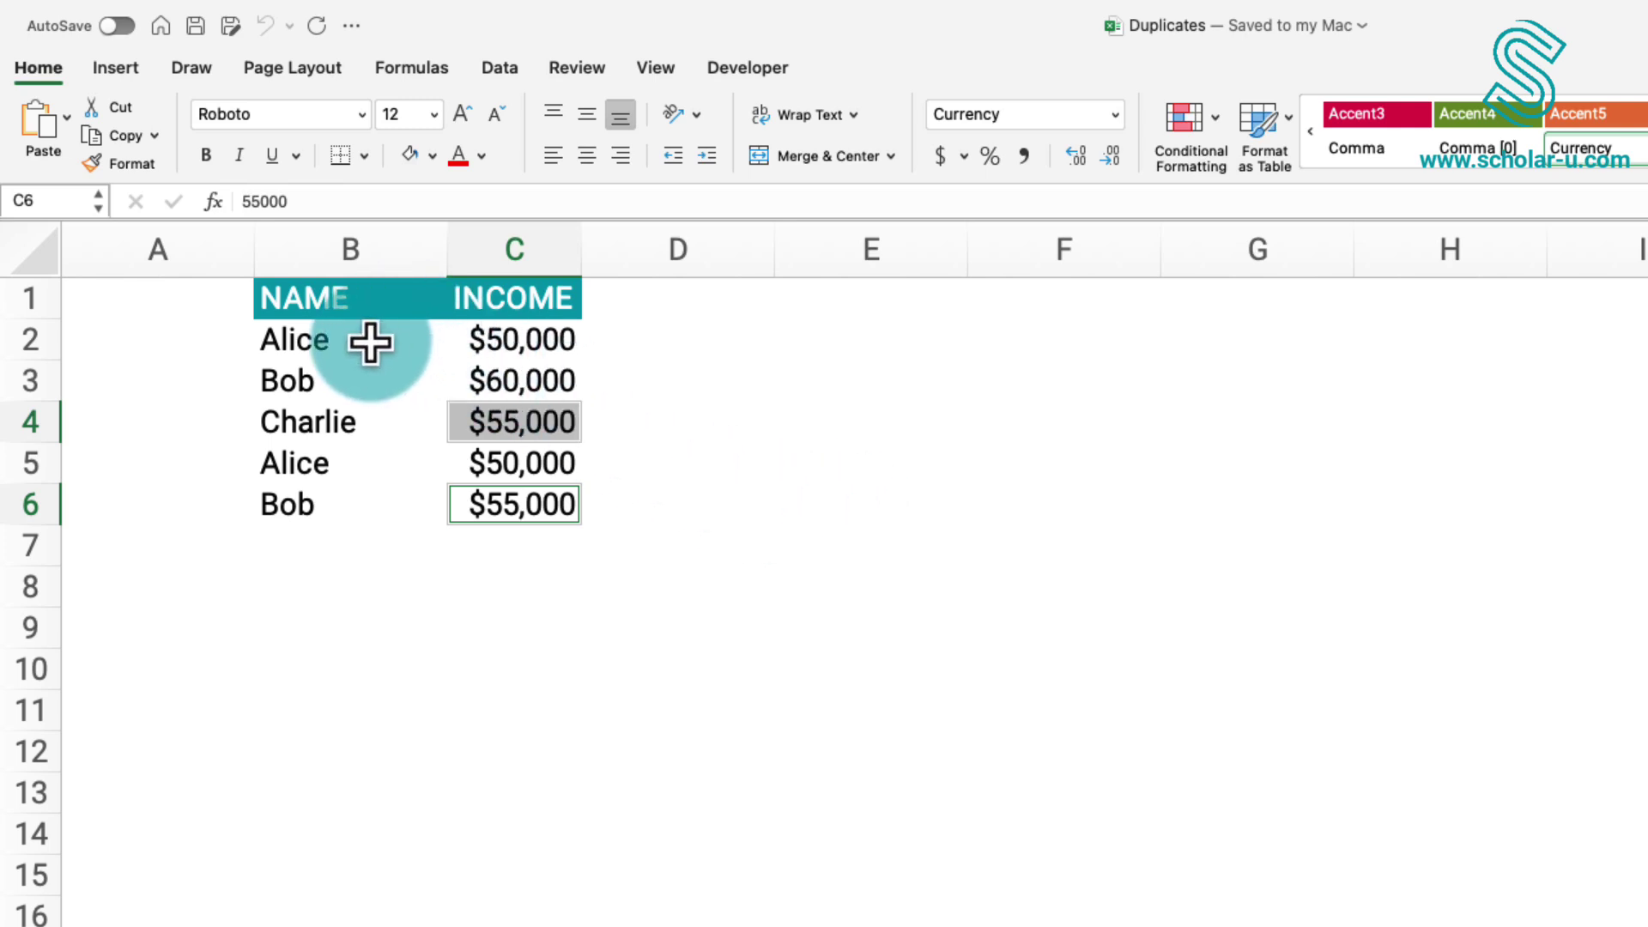
{"action": "left_click_drag", "start_coordinate": [370, 342], "coordinate": [479, 339]}
{"action": "left_click_drag", "start_coordinate": [357, 464], "coordinate": [485, 465]}
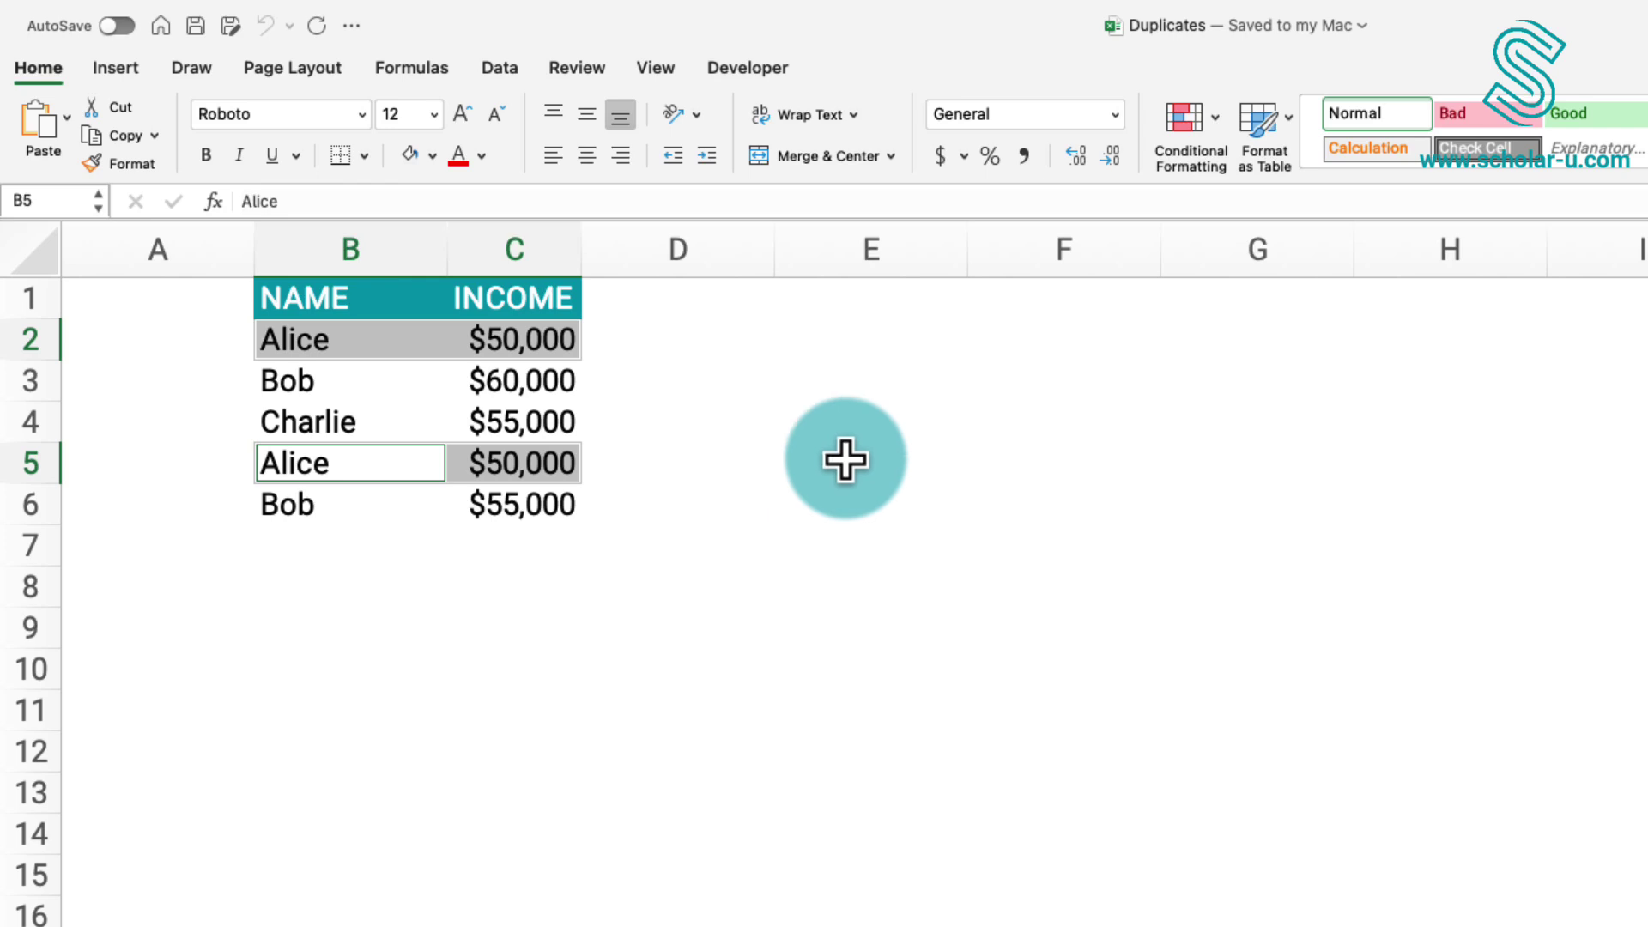
Step: Try a duplicate values highlighting rule with light red fill and dark red text on B1:C6, and undo it
{"action": "left_click", "coordinate": [377, 303]}
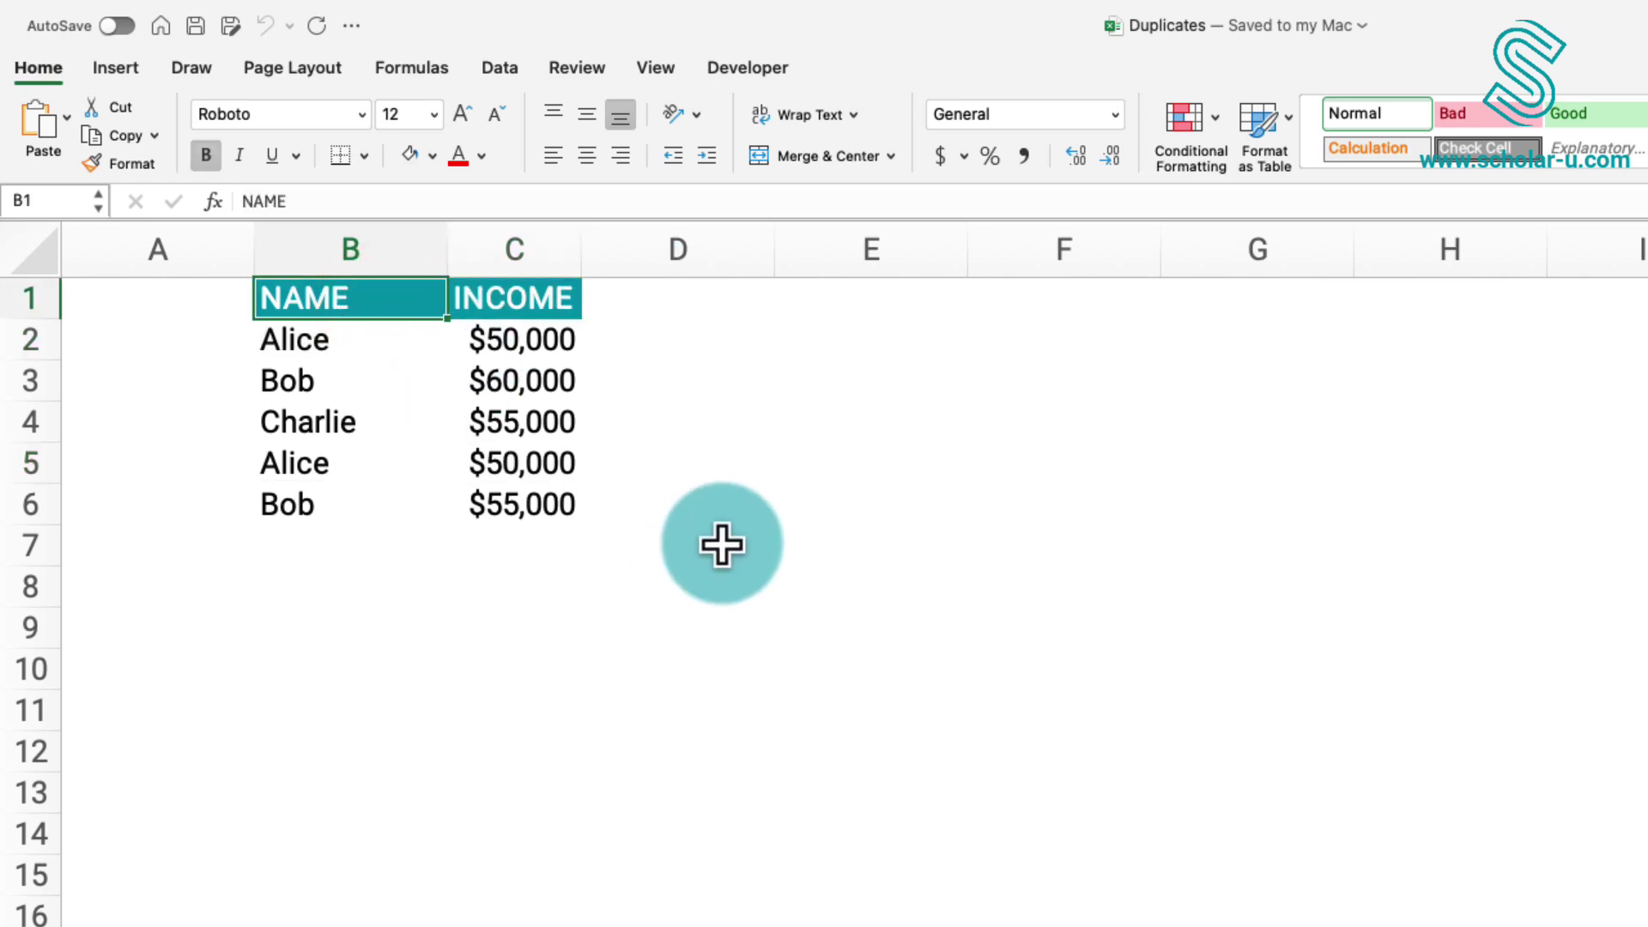
{"action": "key", "text": "super+a"}
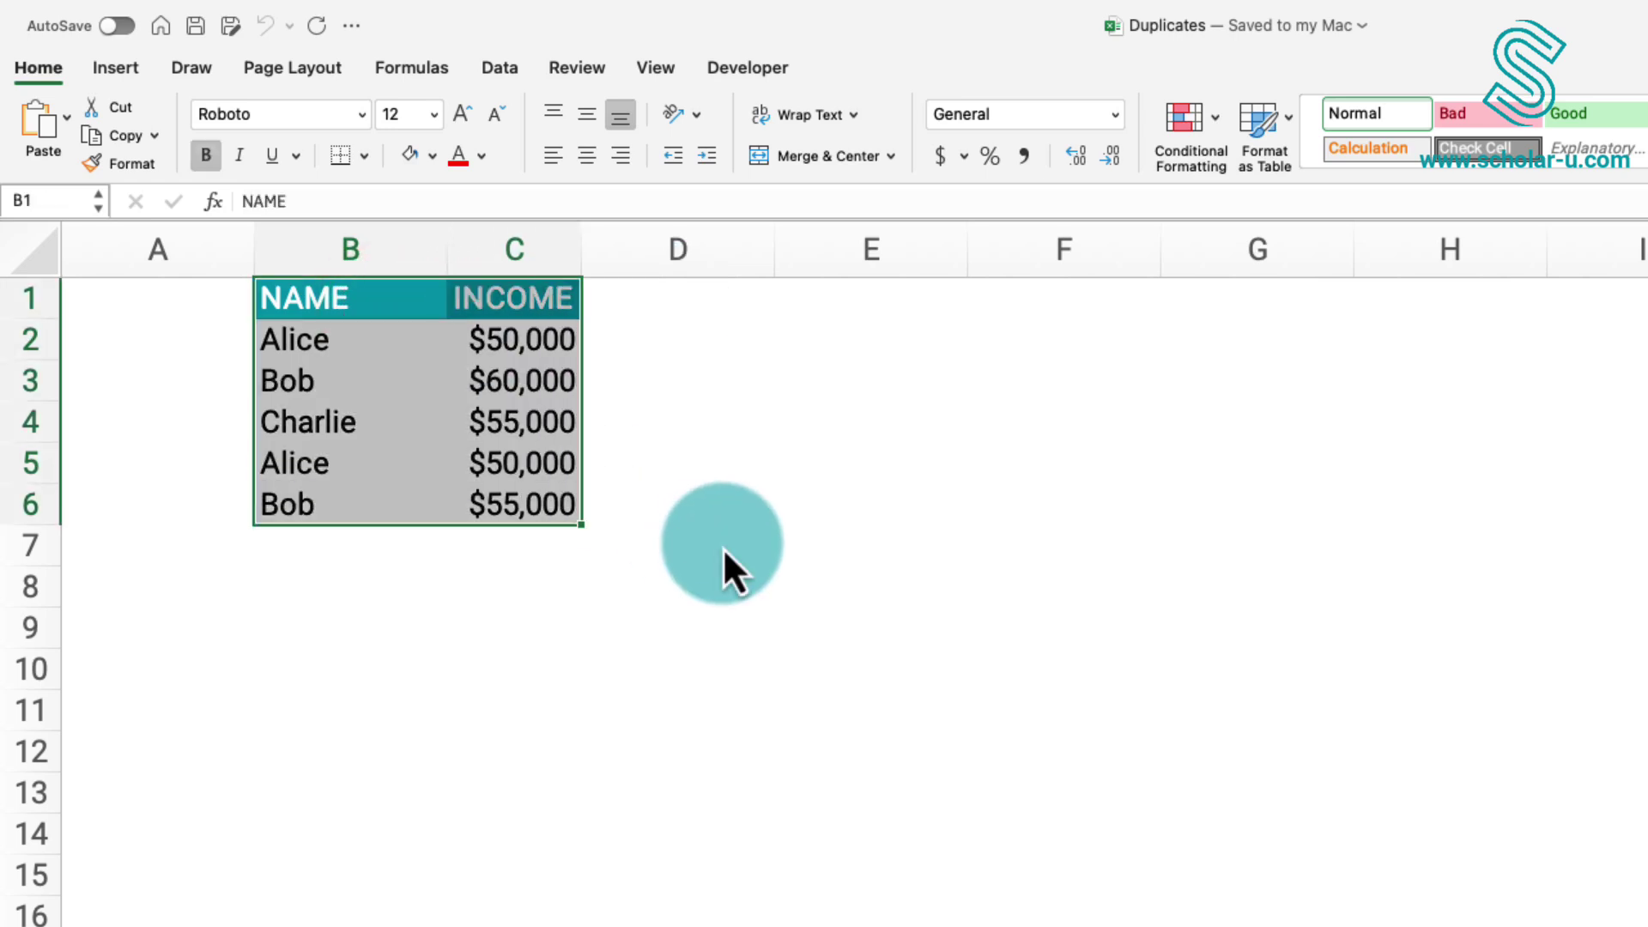
{"action": "left_click", "coordinate": [1210, 134]}
{"action": "mouse_move", "coordinate": [1038, 168]}
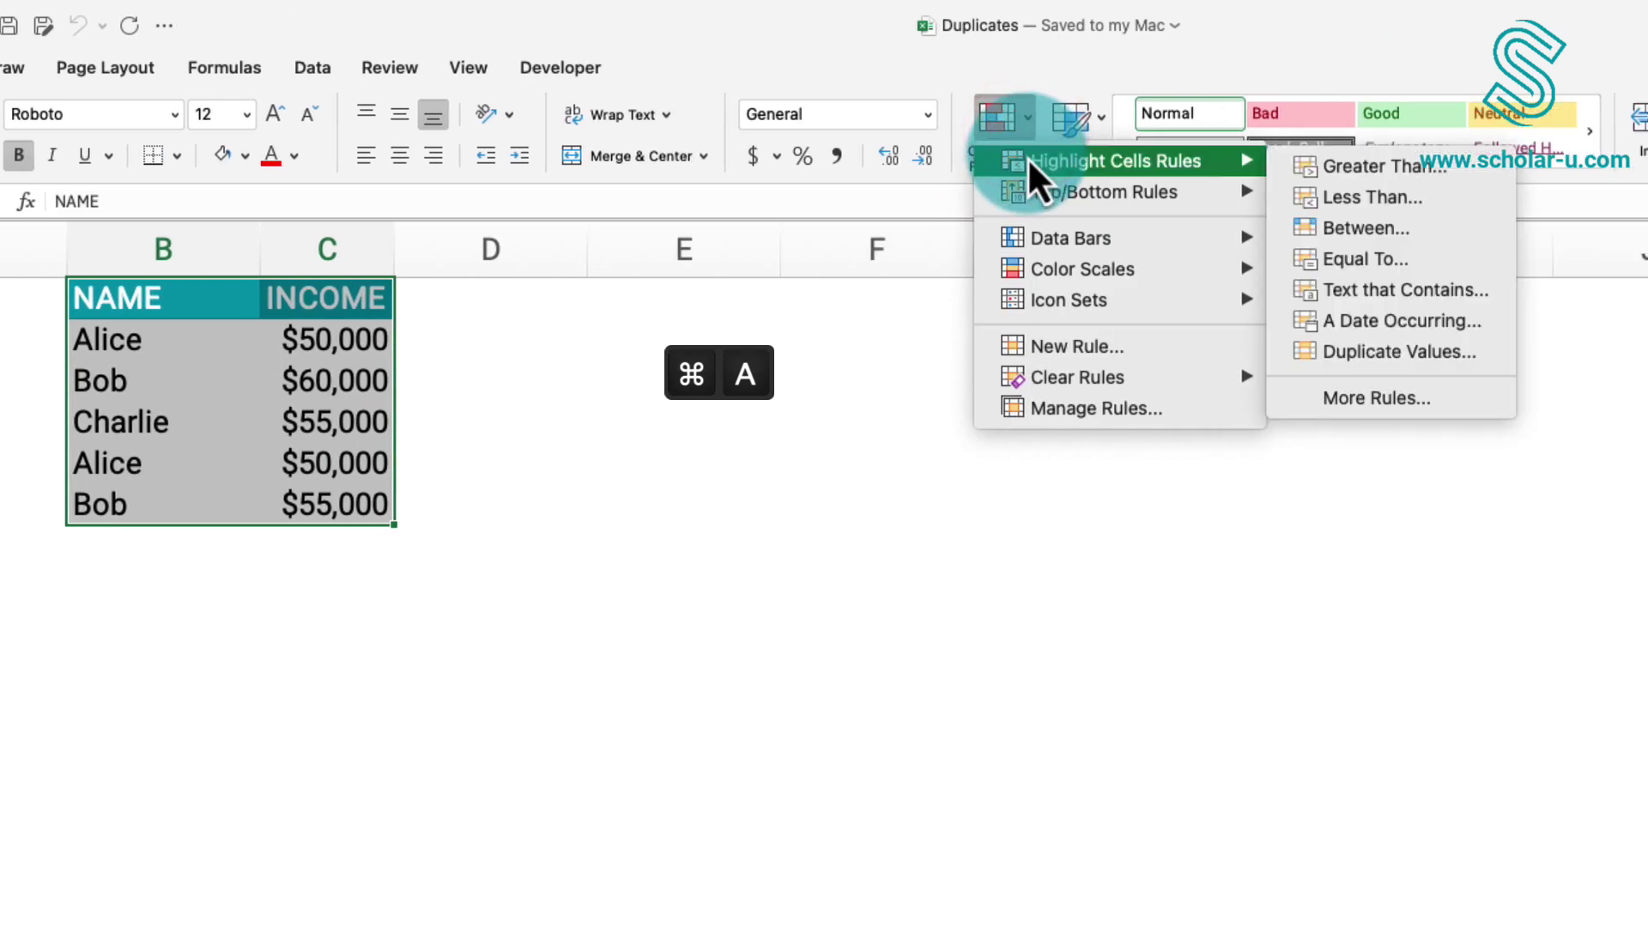
{"action": "left_click", "coordinate": [1362, 349]}
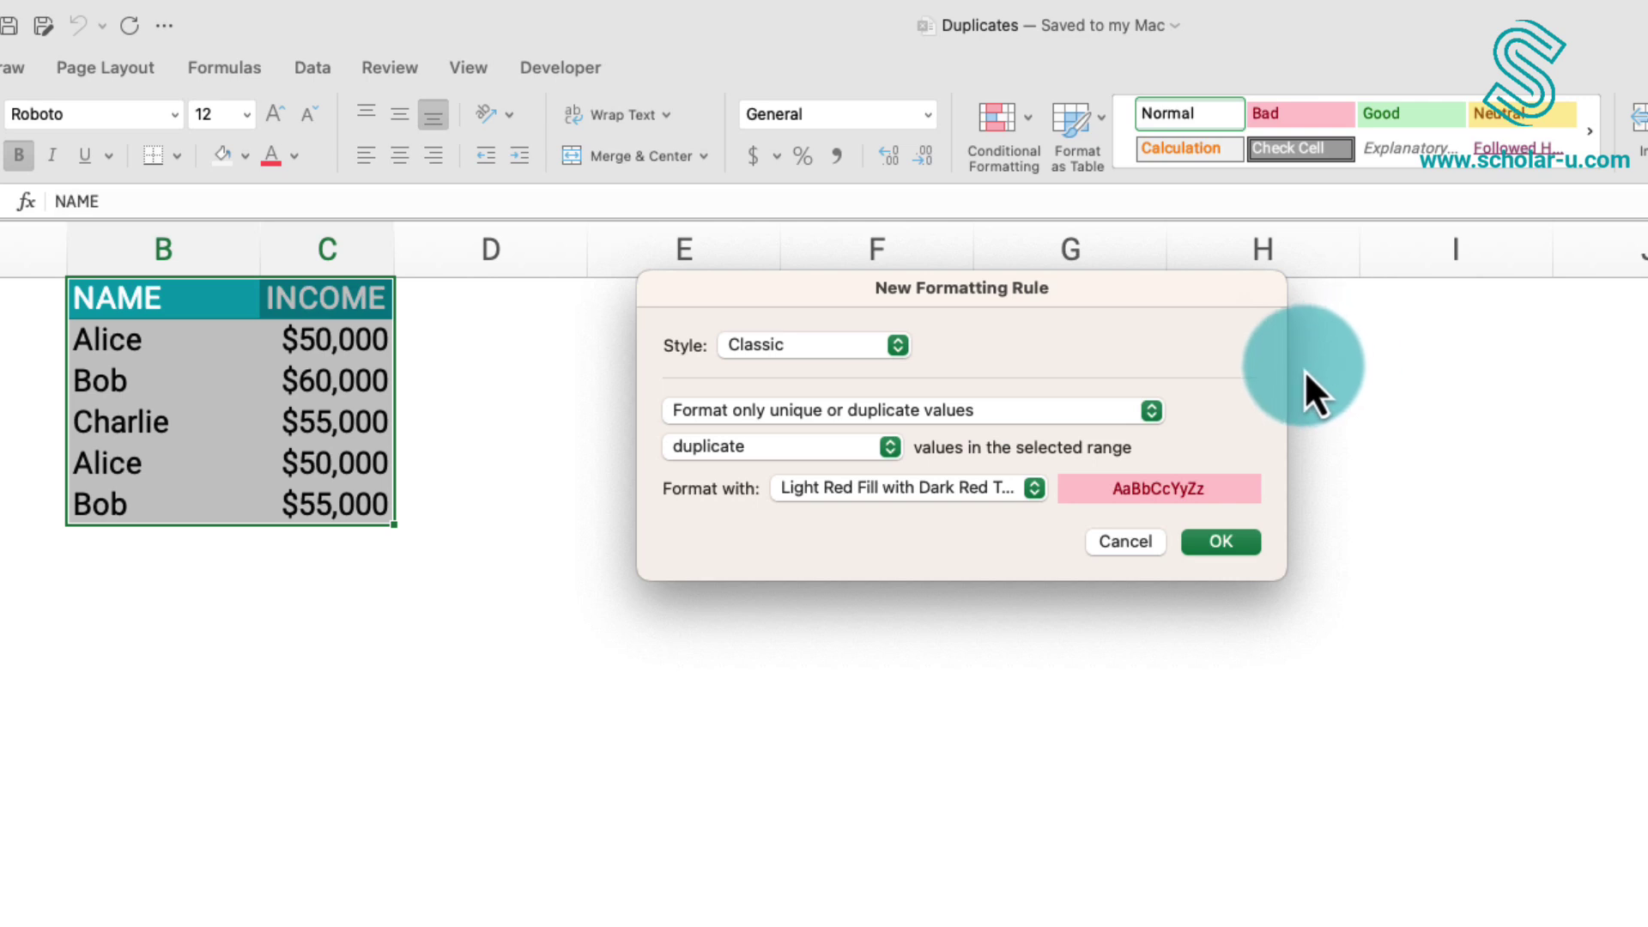
{"action": "left_click", "coordinate": [1201, 541]}
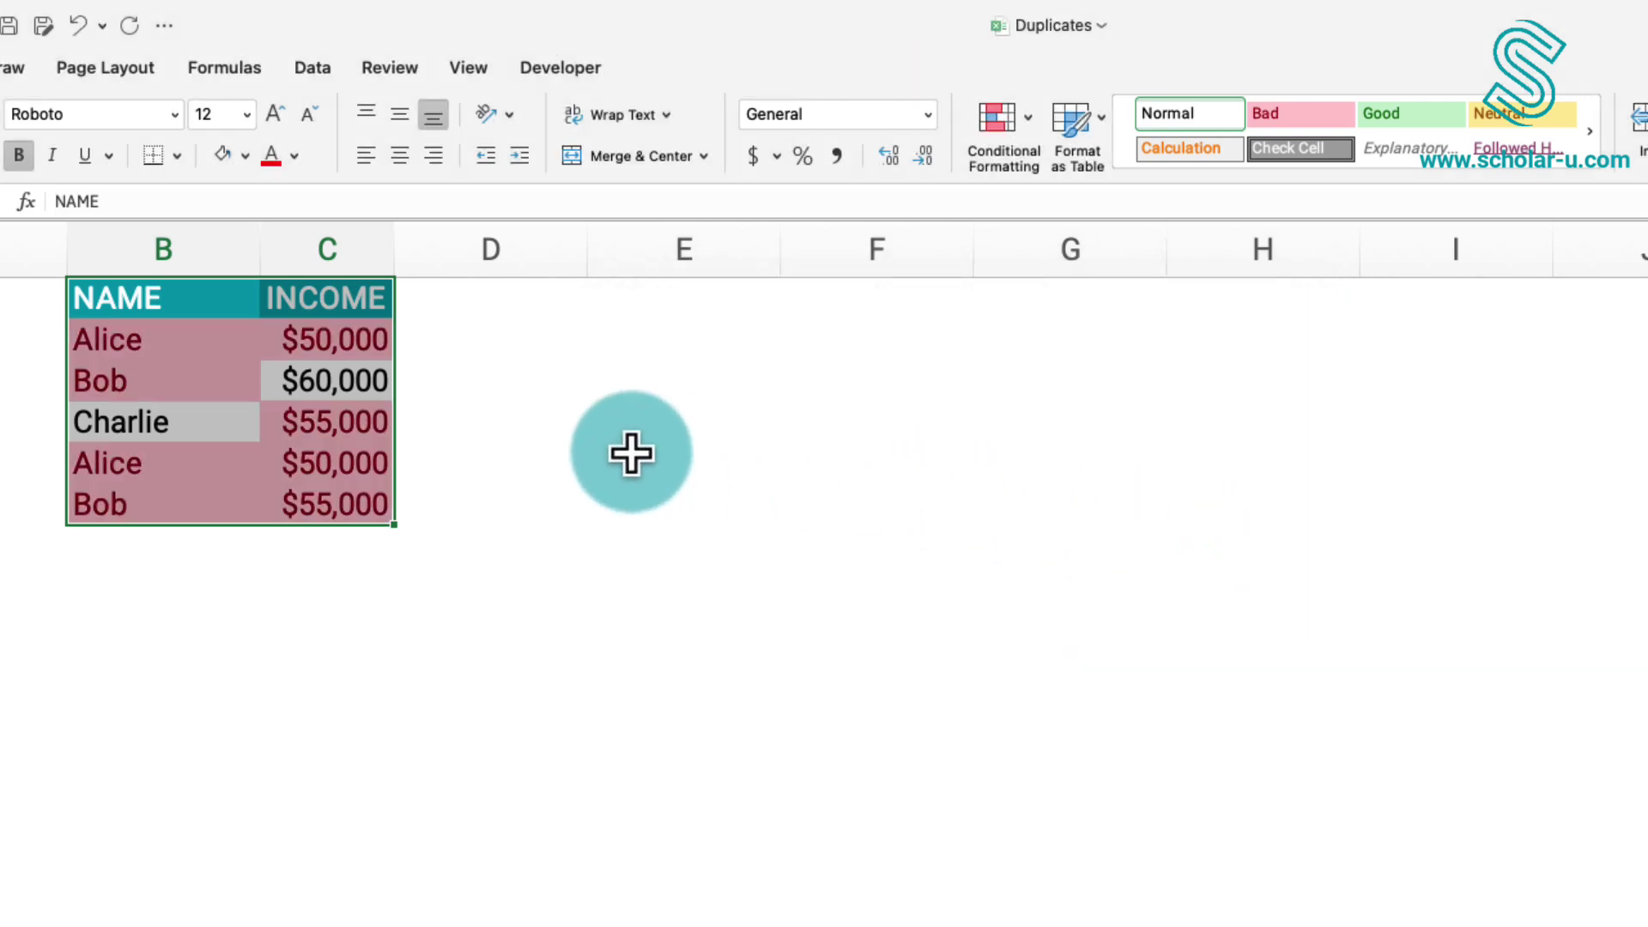
{"action": "left_click", "coordinate": [631, 453]}
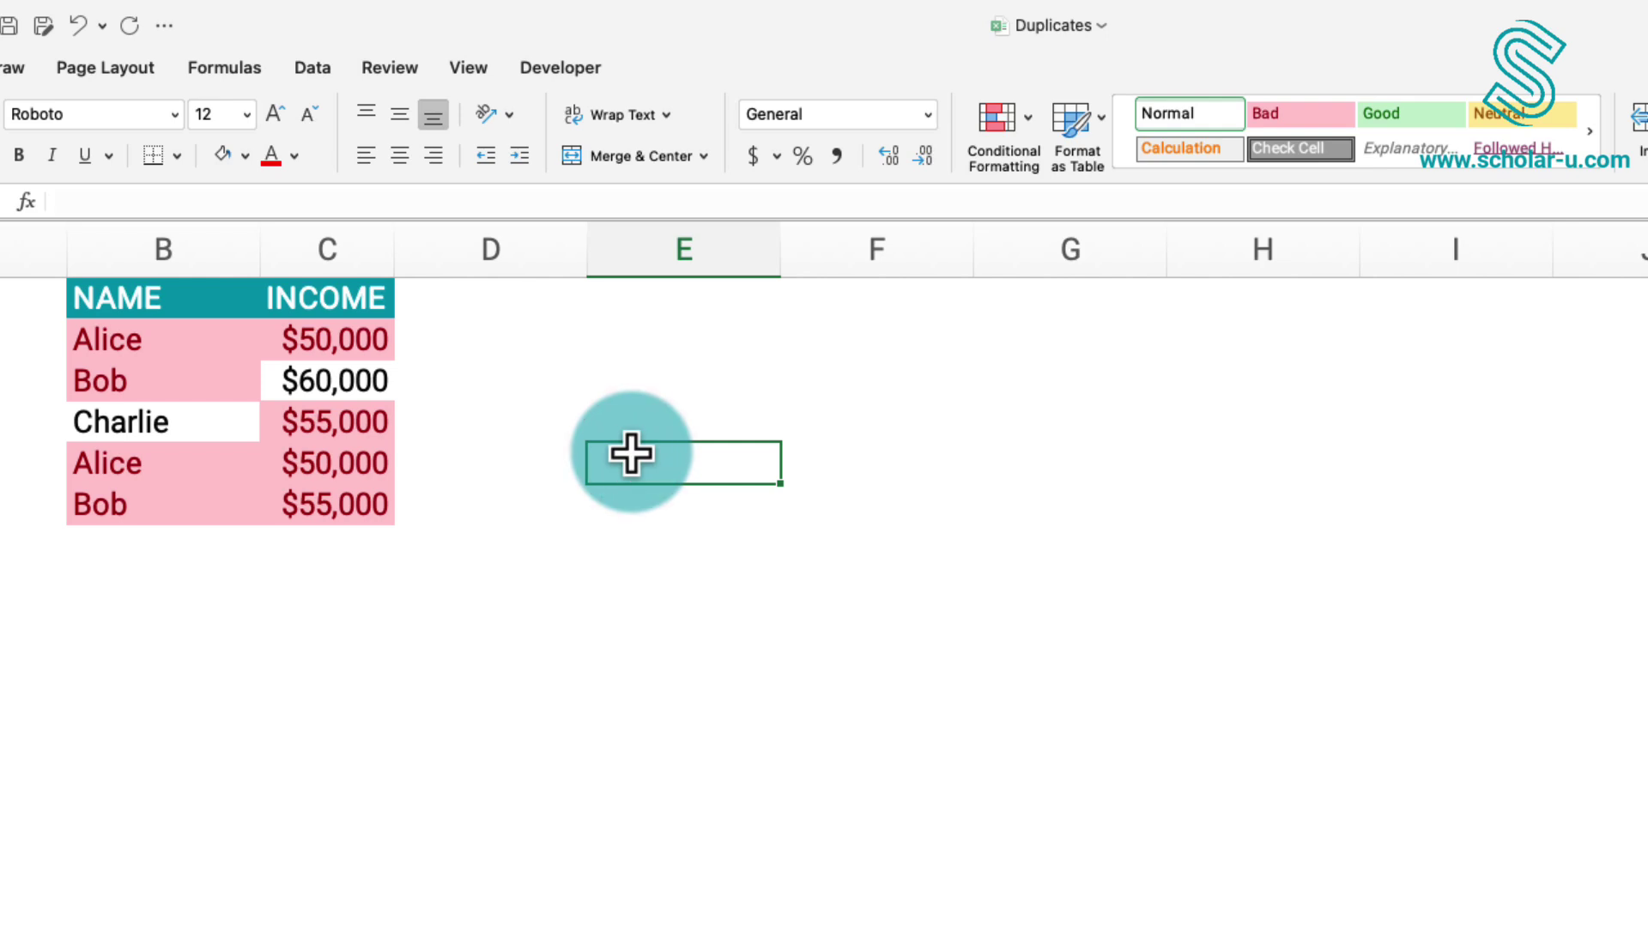
{"action": "key", "text": "super+z"}
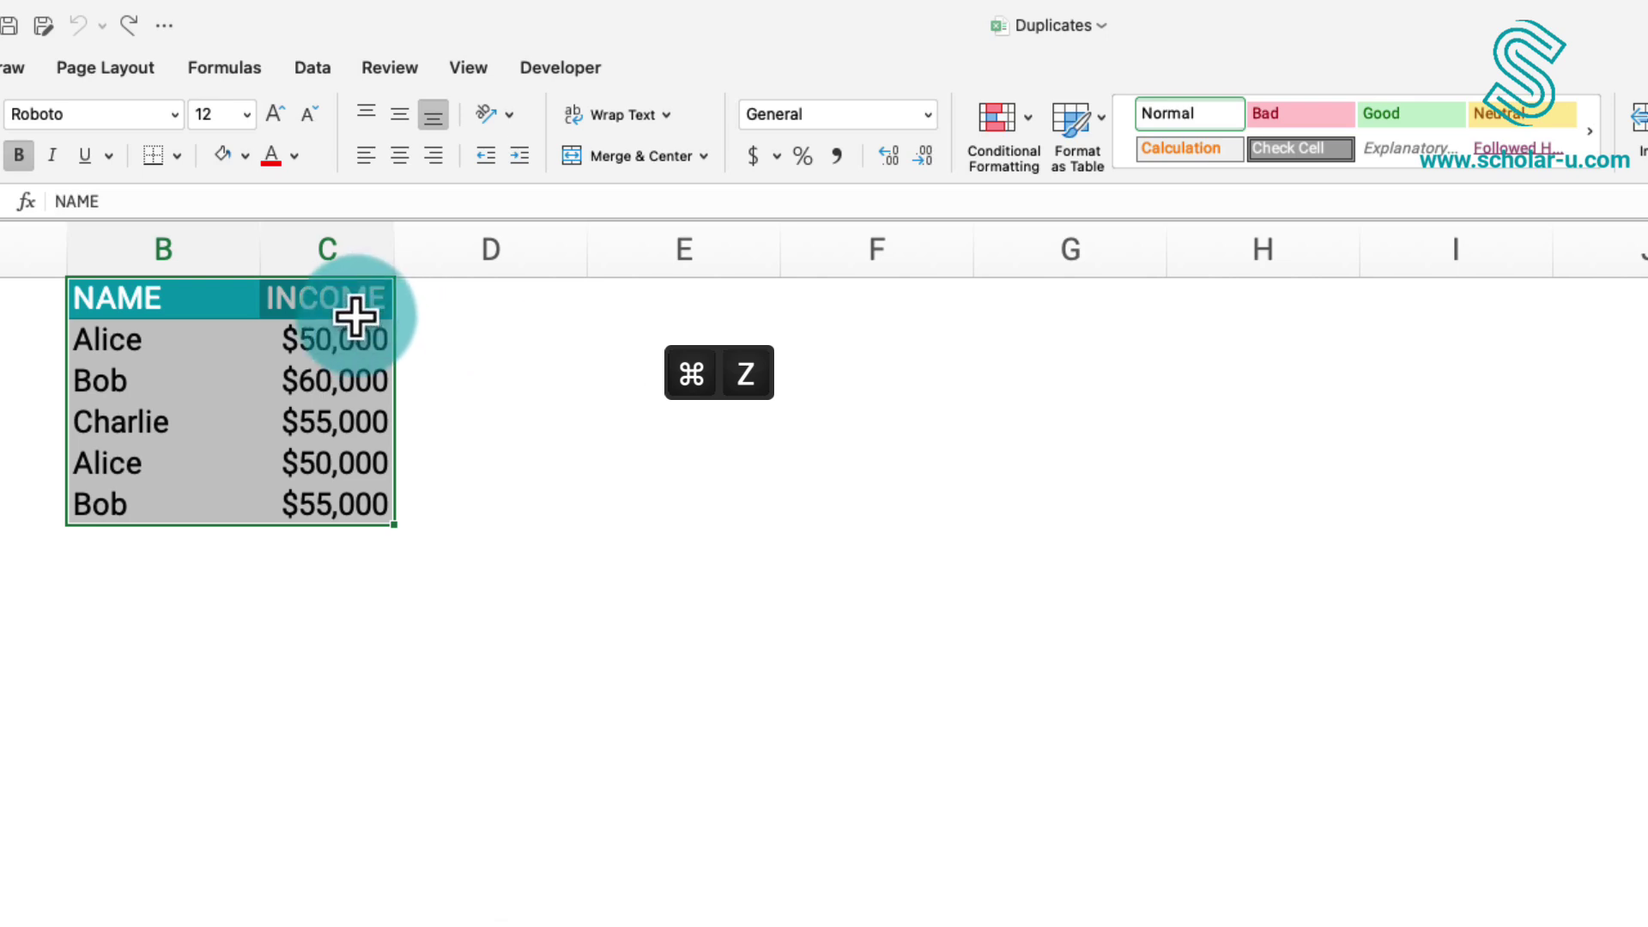
Step: Copy the INCOME header cell to D1 and change its text to HELPER
{"action": "left_click", "coordinate": [356, 317]}
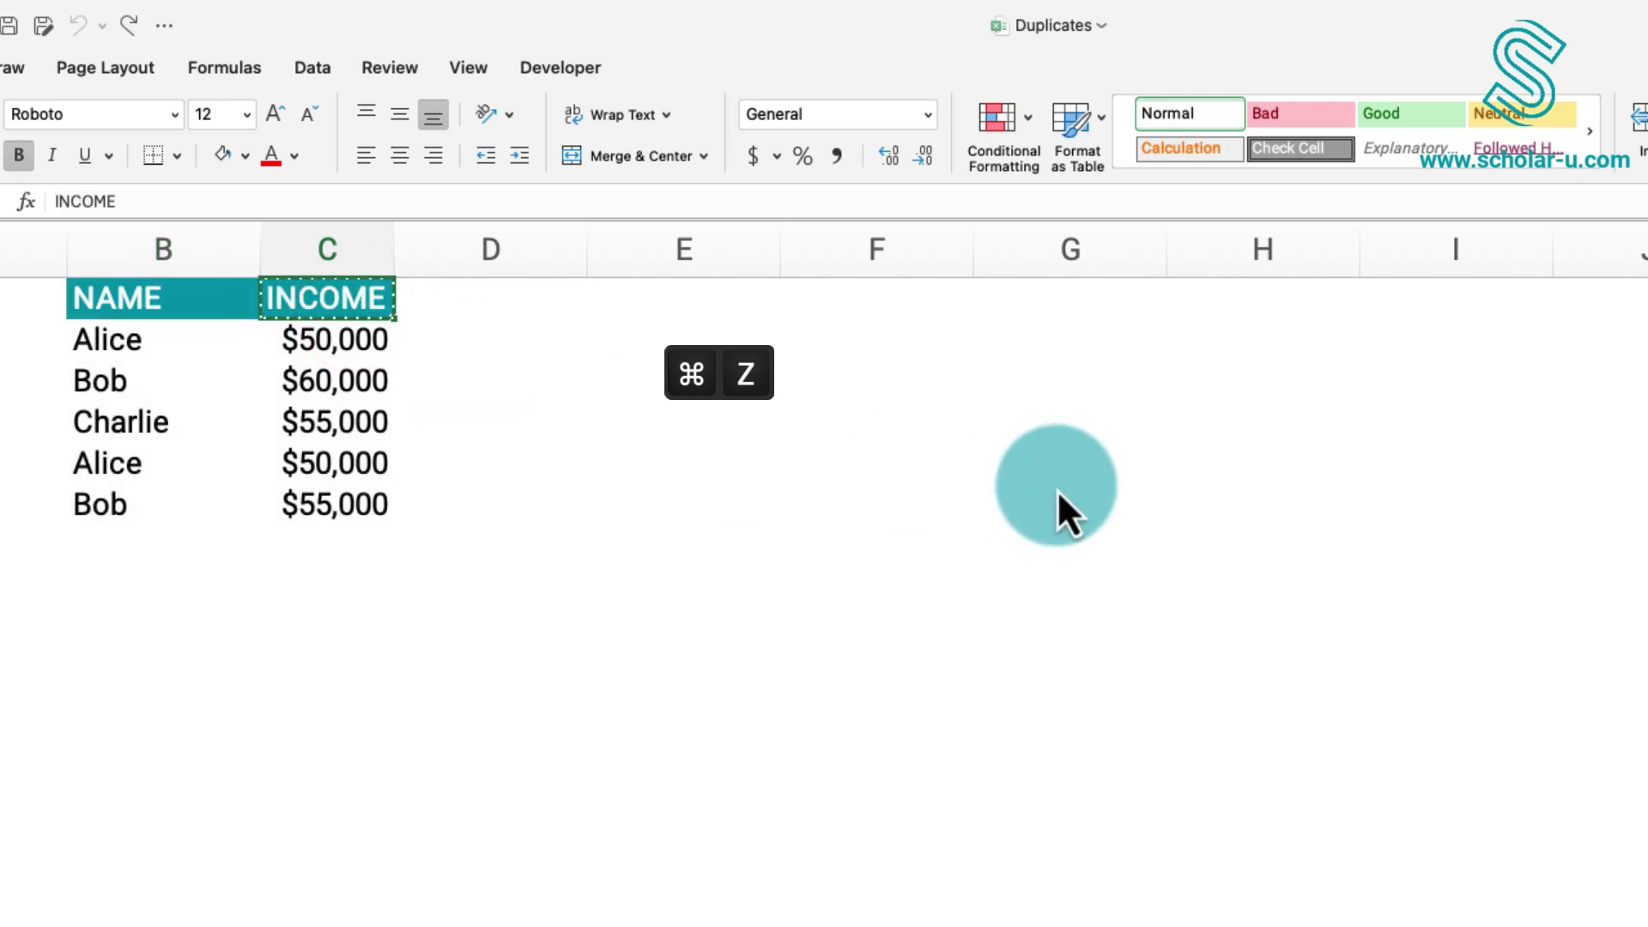
{"action": "key", "text": "Right"}
{"action": "type", "text": "INCOME"}
{"action": "type", "text": "H"}
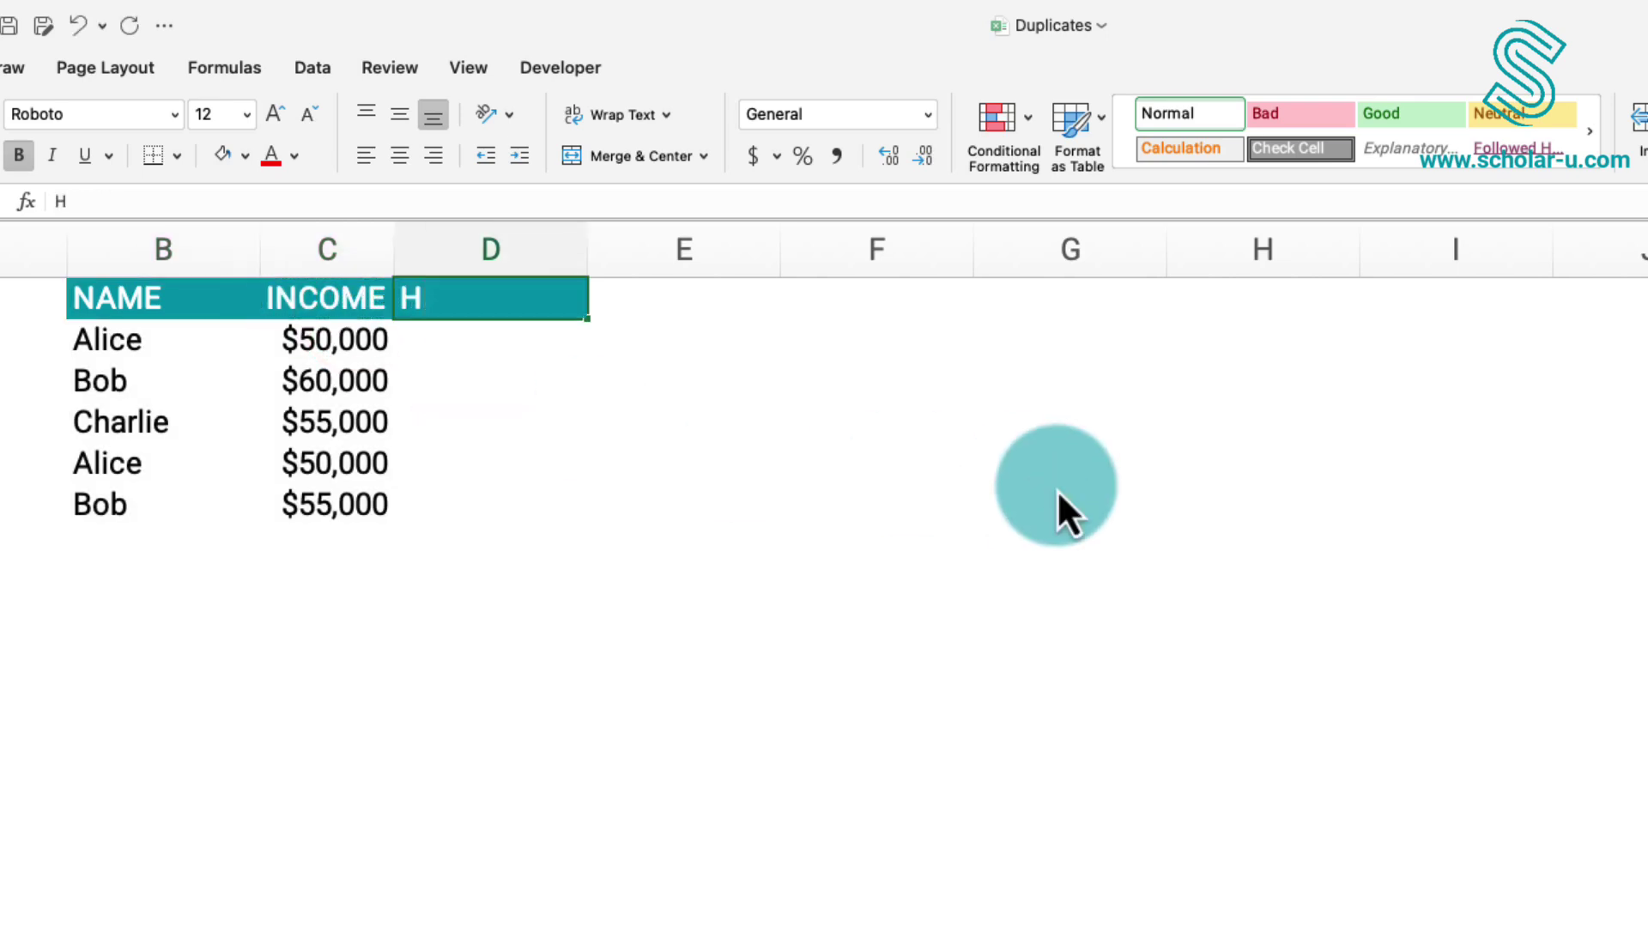
{"action": "key", "text": "Return"}
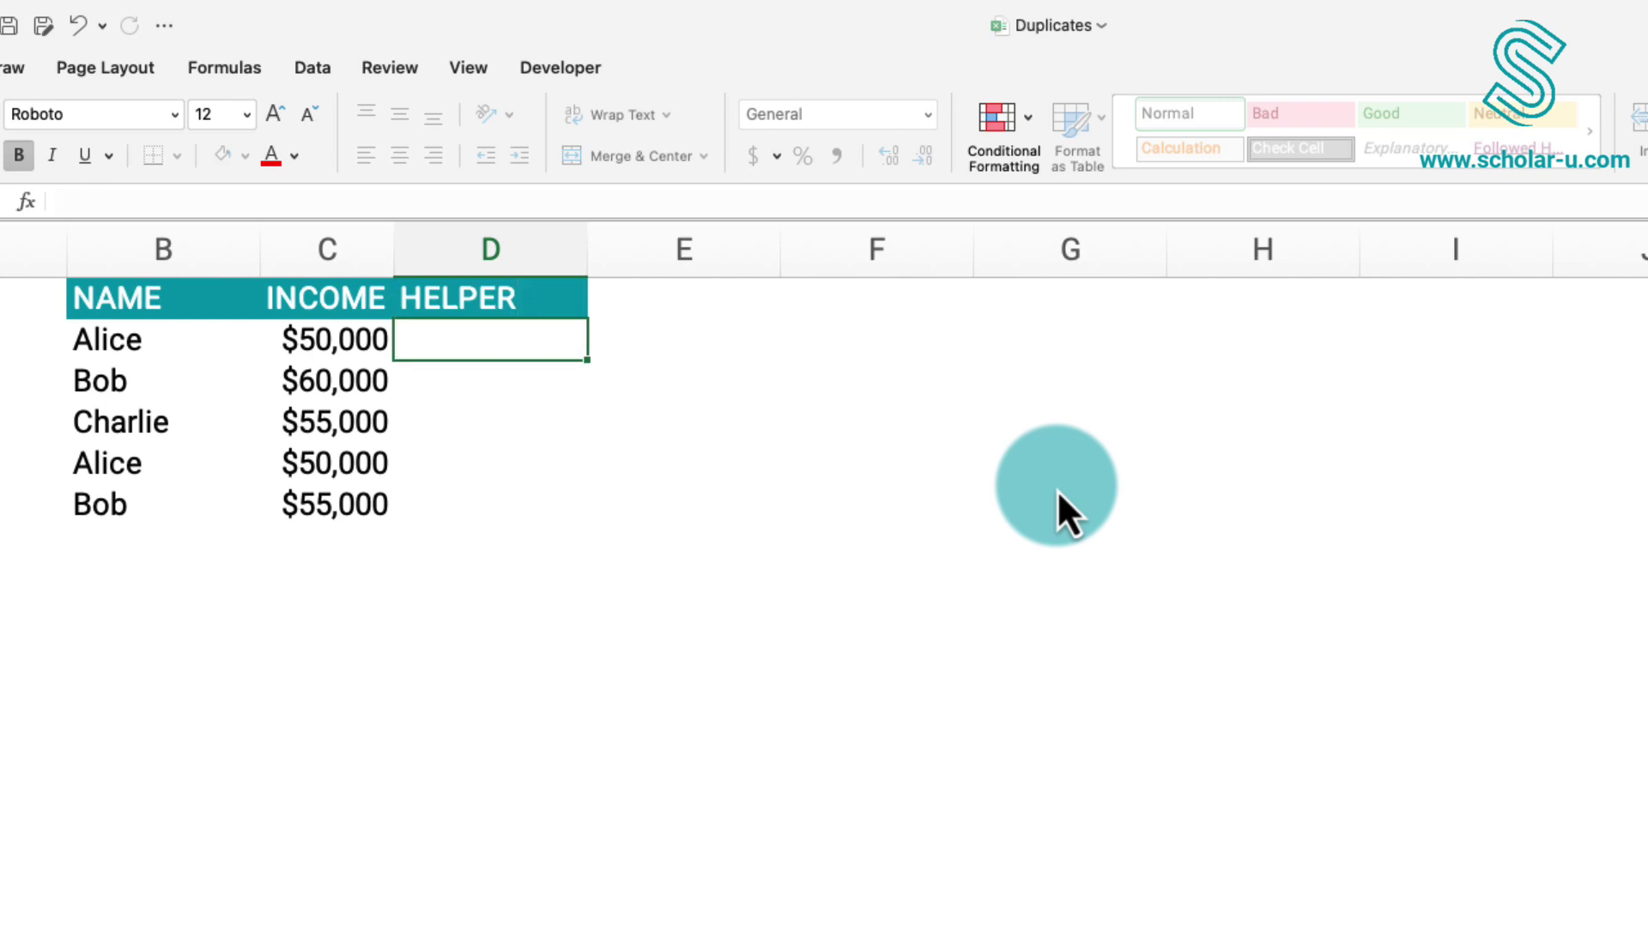
Step: Enter the formula =COUNTIF(B:B,B2) in D2 to count how often the row's name occurs in column B
{"action": "type", "text": "=countif"}
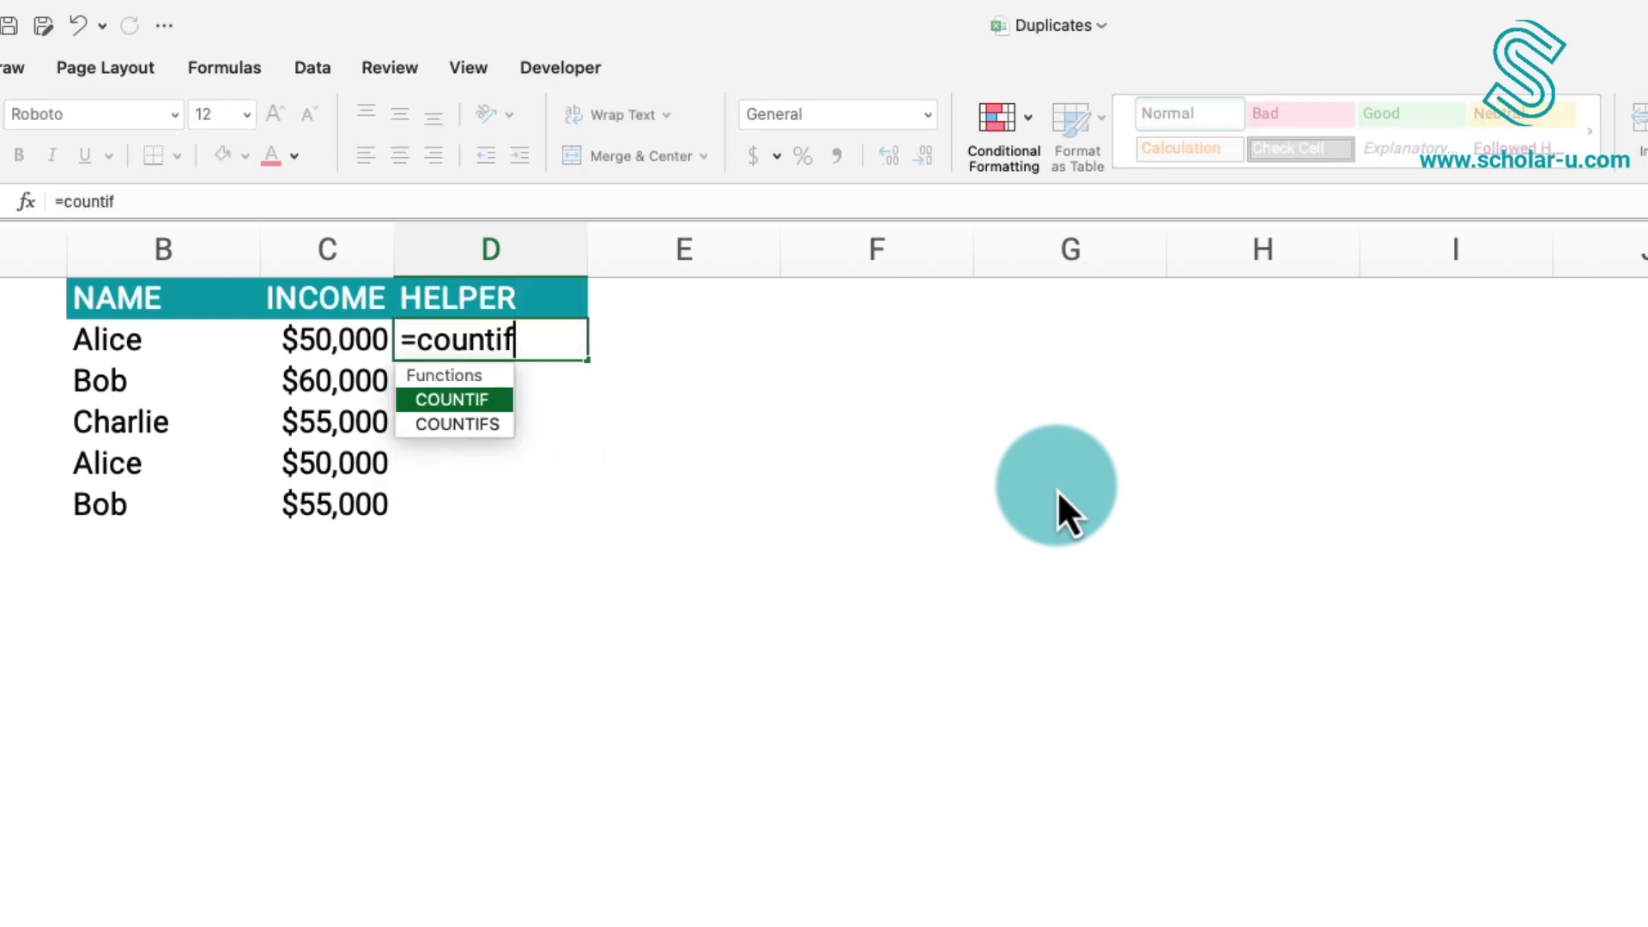
{"action": "type", "text": "("}
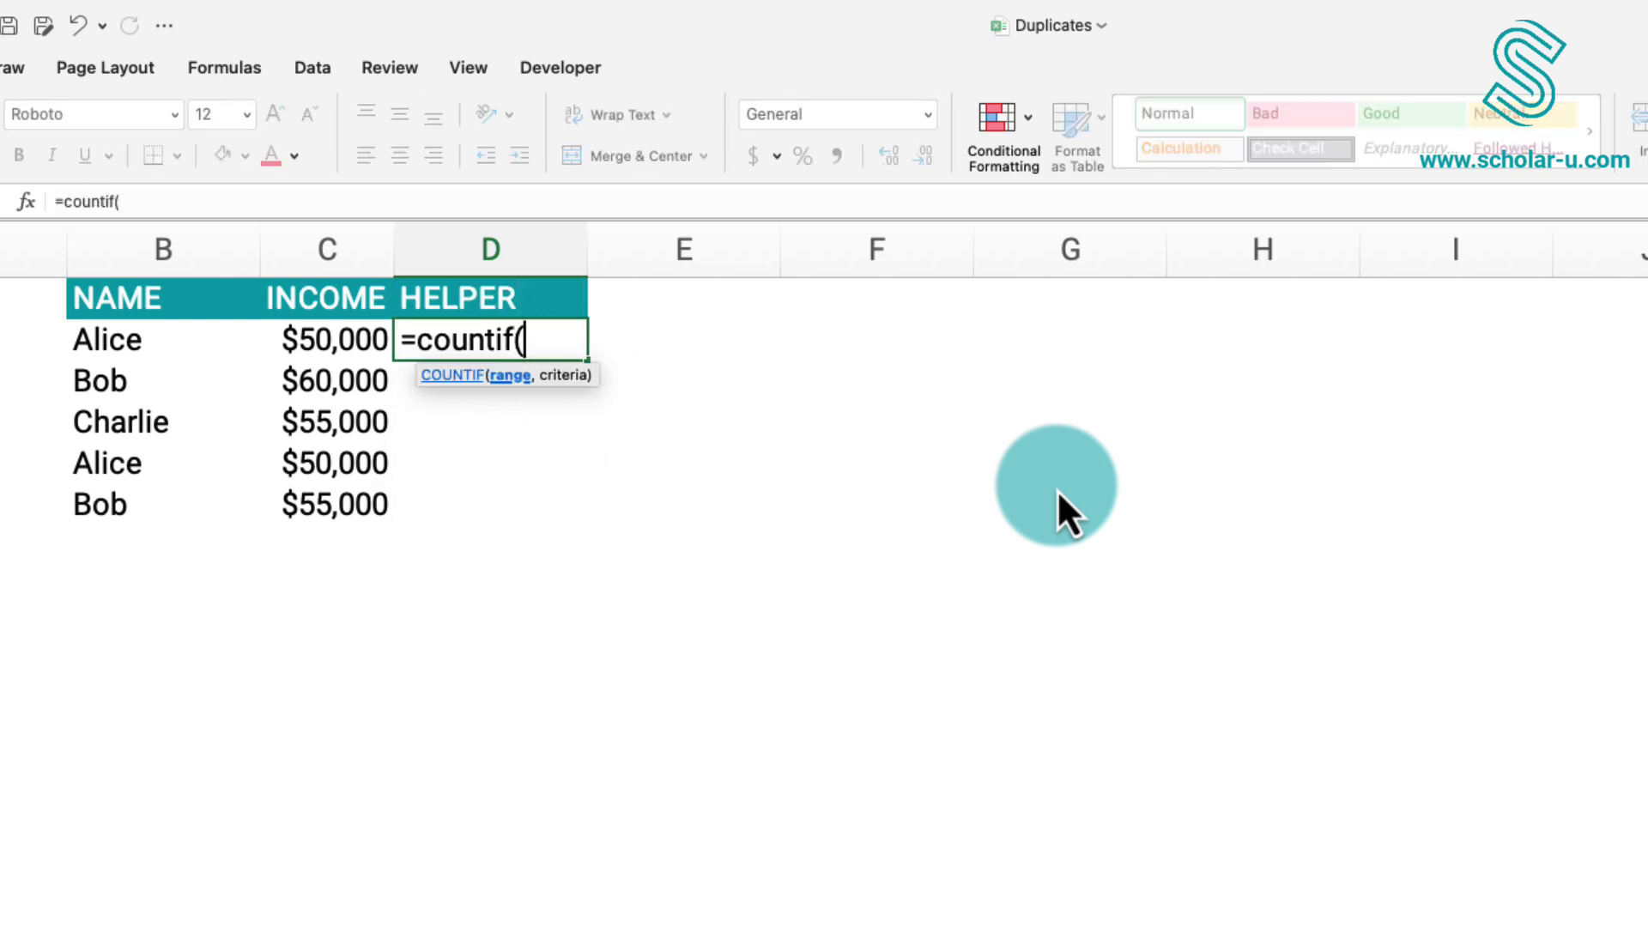
{"action": "left_click", "coordinate": [203, 256]}
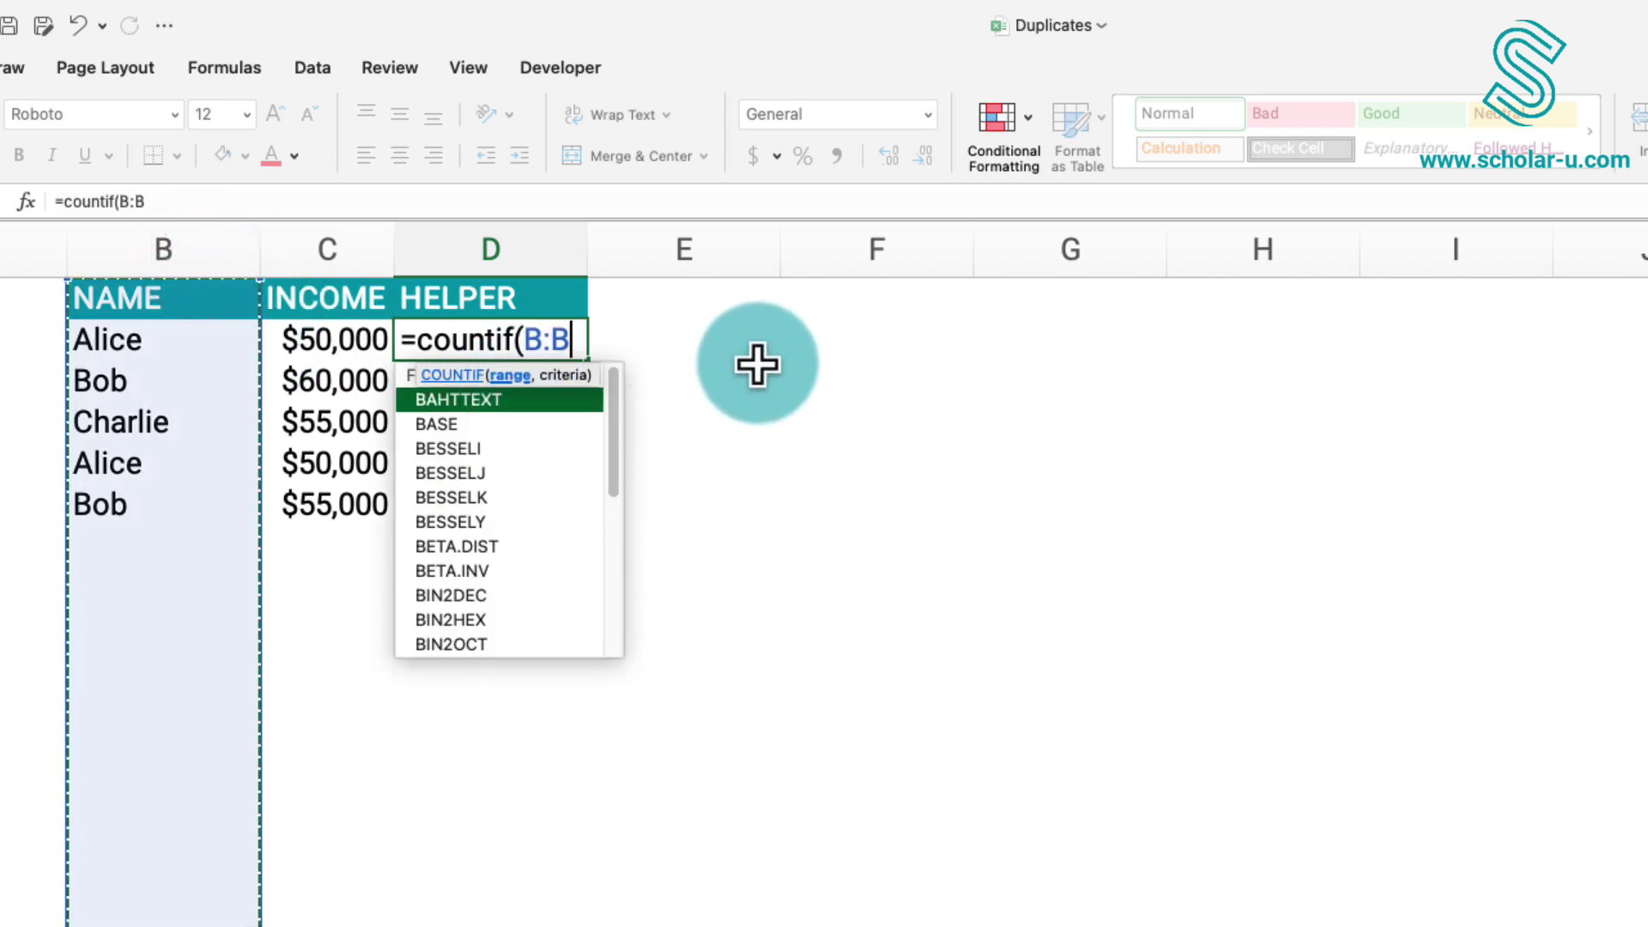
{"action": "type", "text": ","}
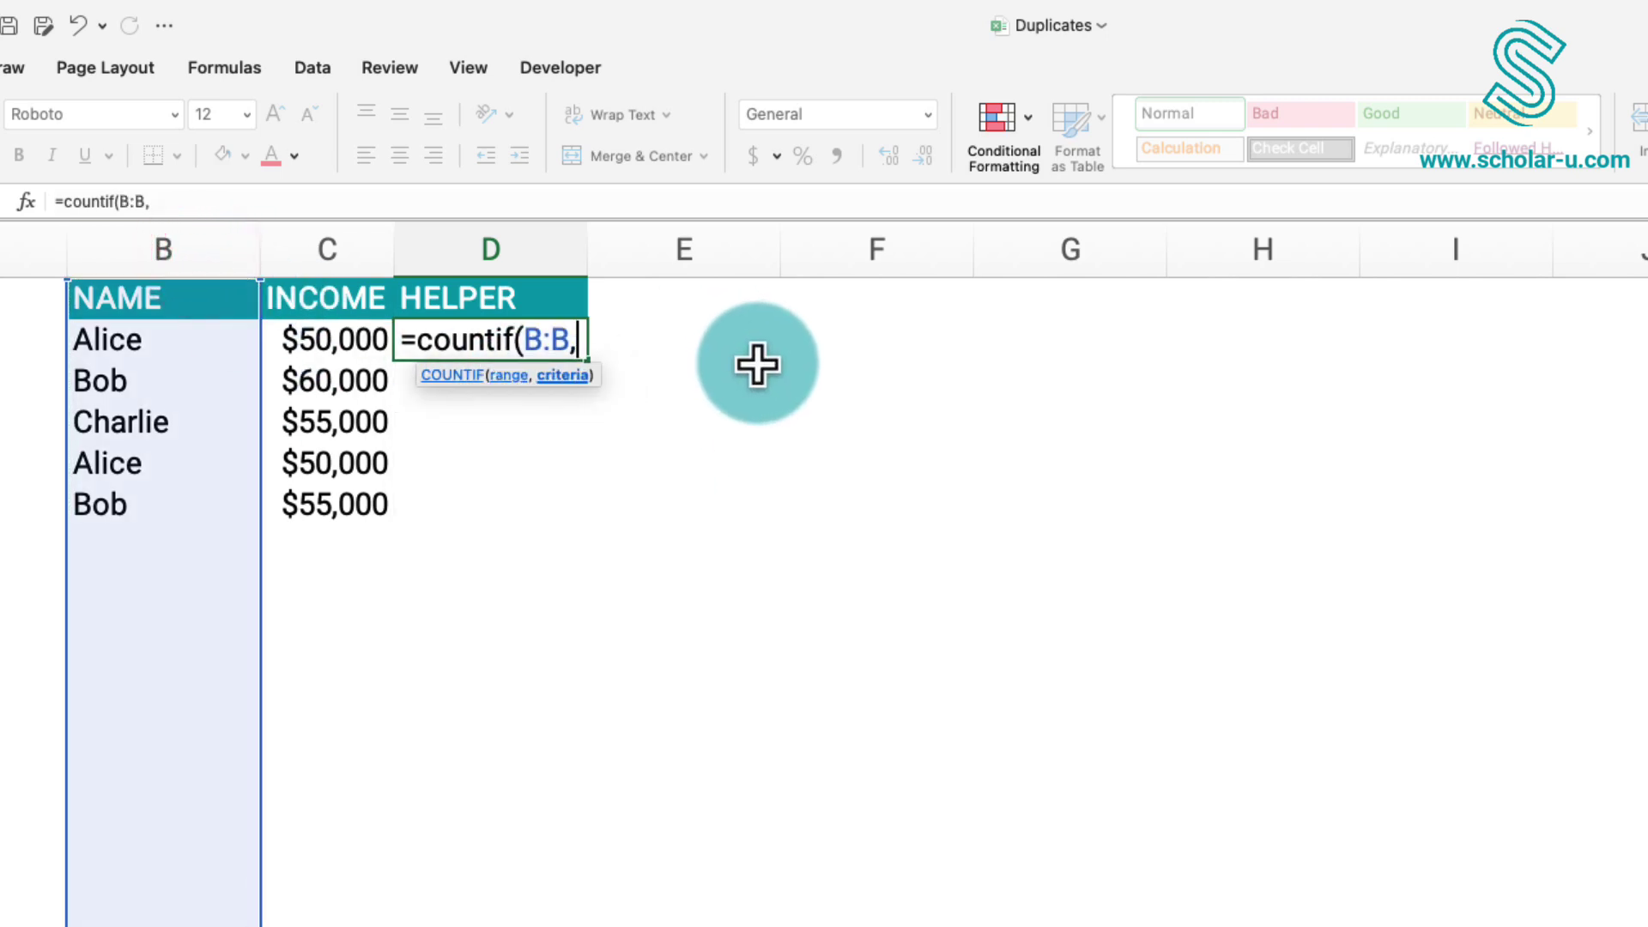
{"action": "left_click", "coordinate": [191, 346]}
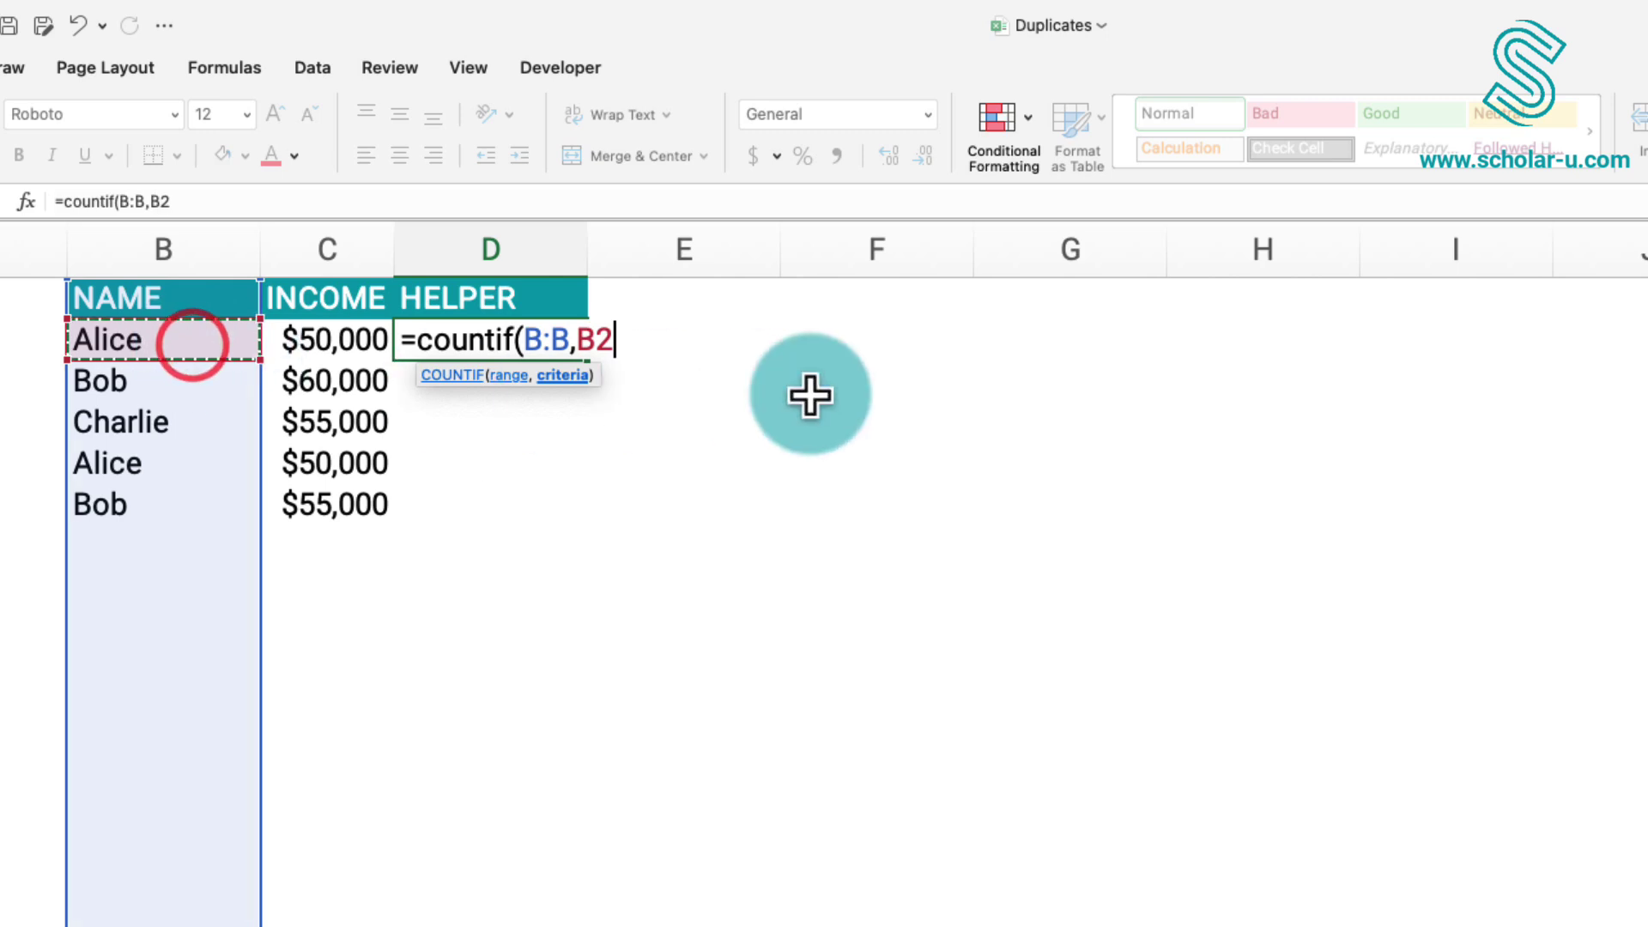
{"action": "type", "text": ")"}
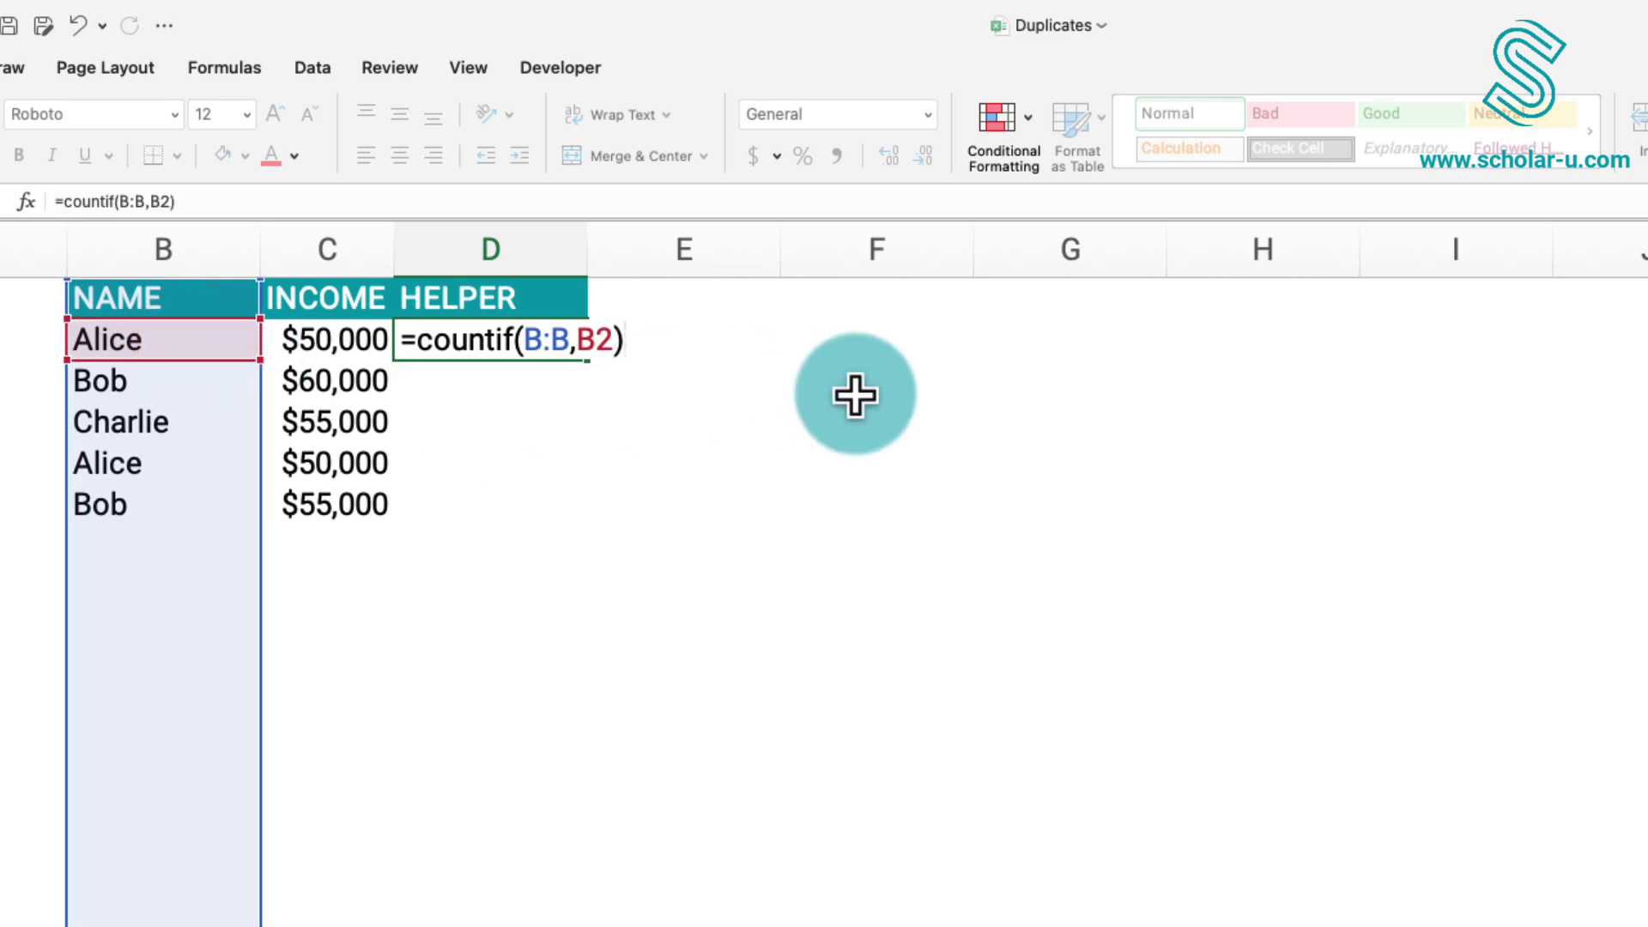
{"action": "key", "text": "Return"}
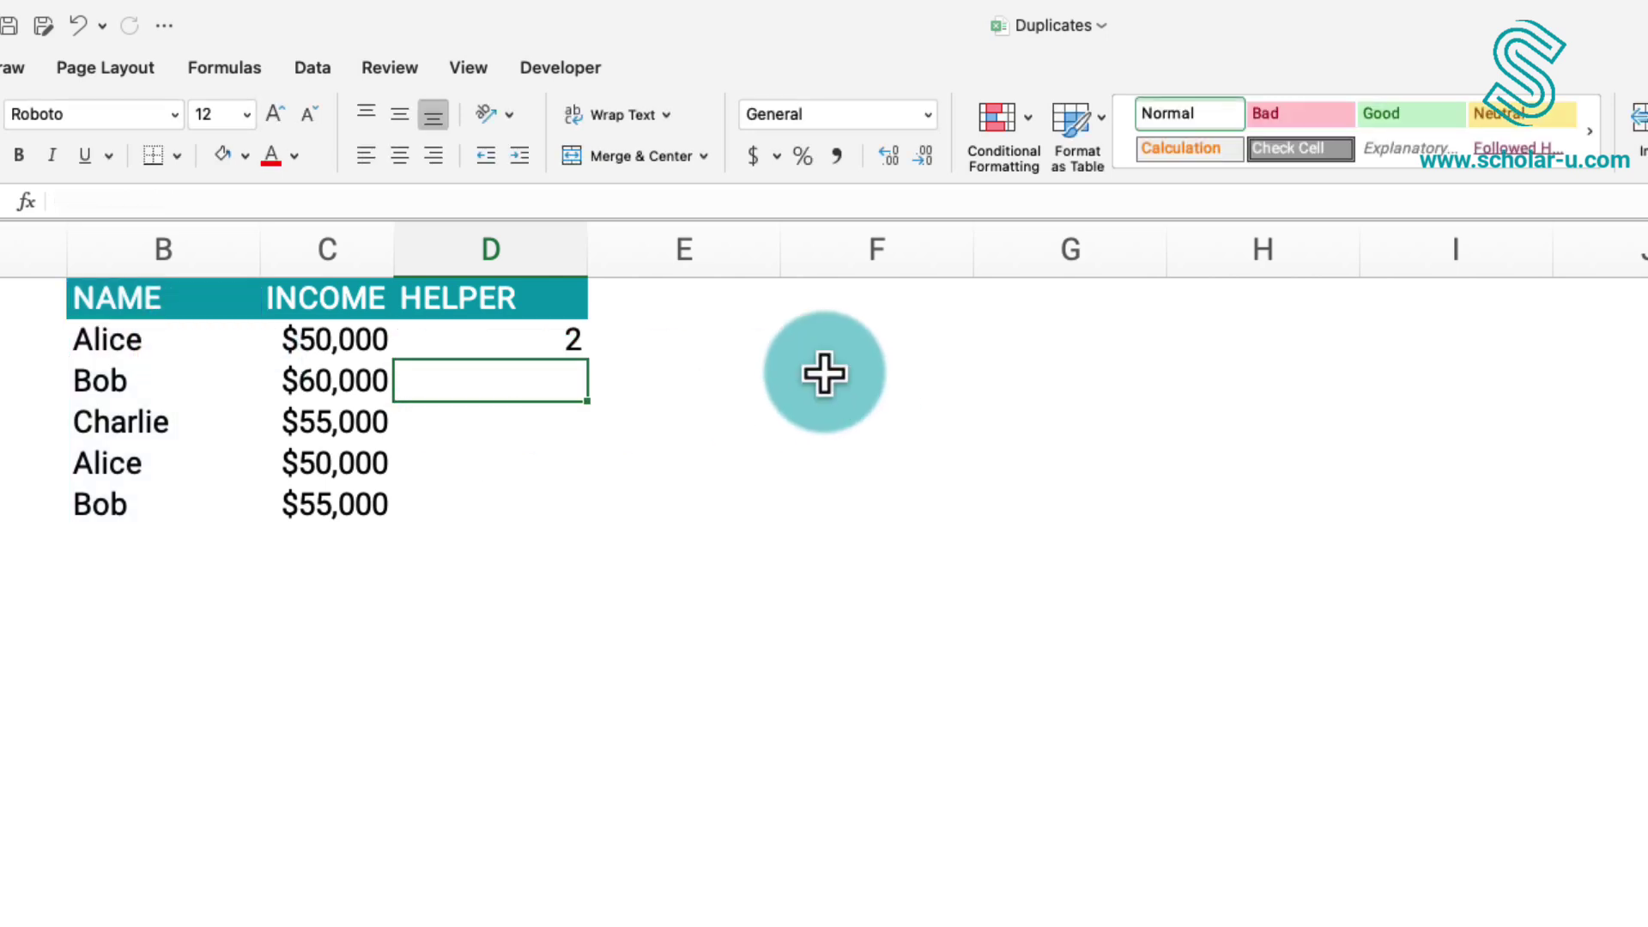
Step: Fill the COUNTIF formula from D2 down to D6
{"action": "left_click", "coordinate": [531, 337]}
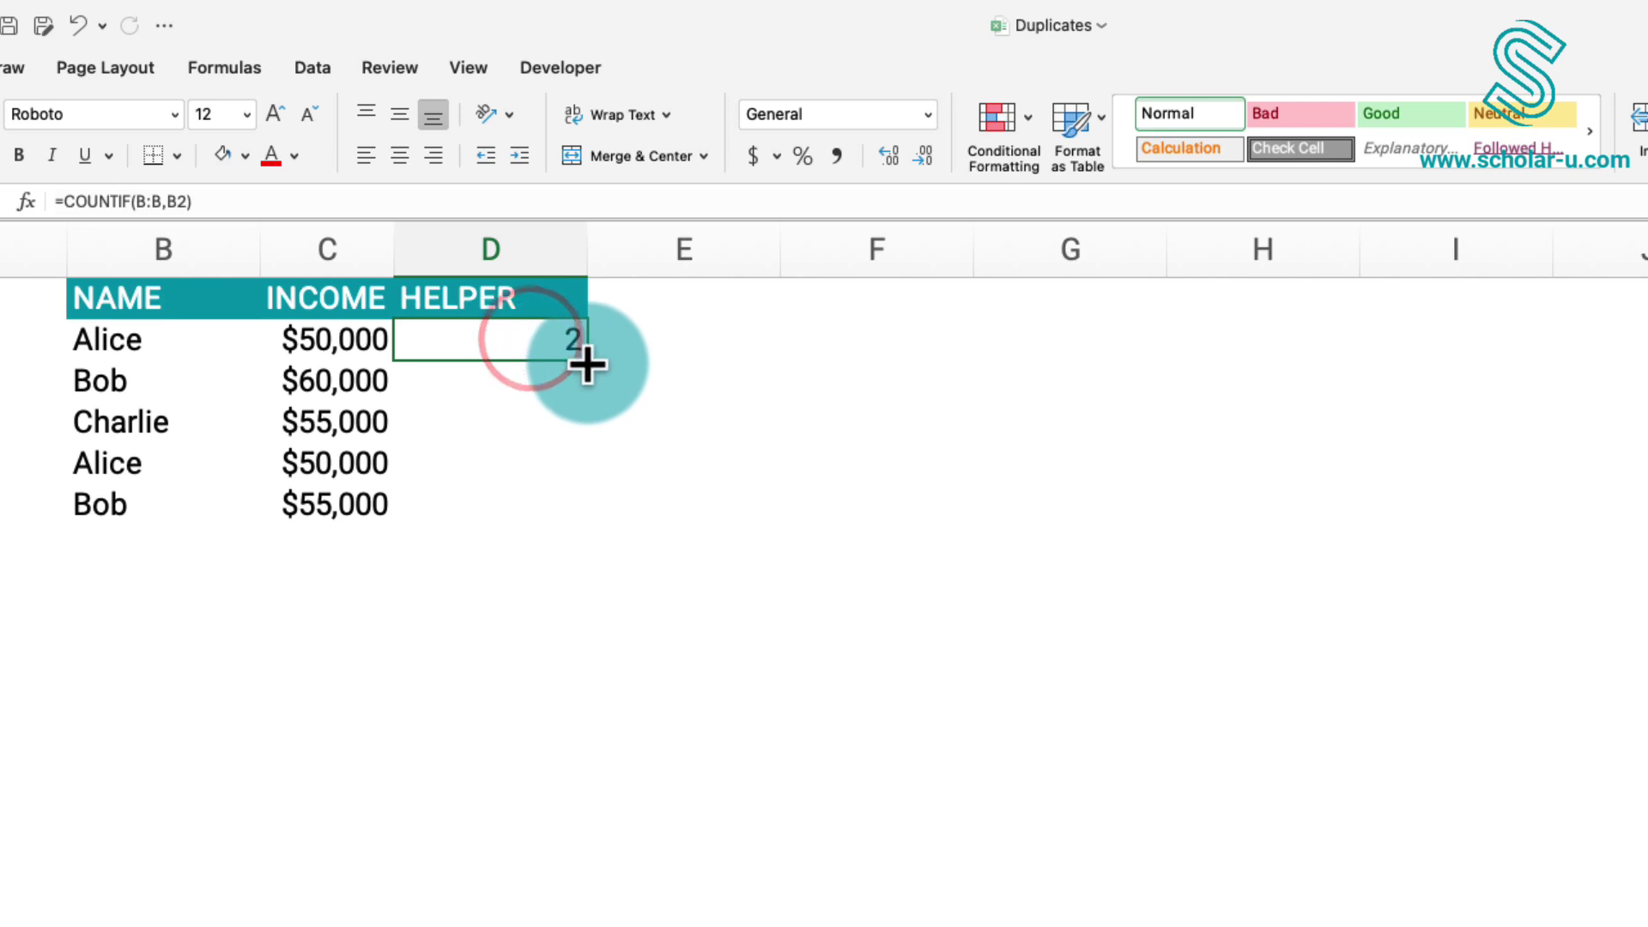
{"action": "double_click", "coordinate": [585, 359]}
{"action": "left_click", "coordinate": [655, 378]}
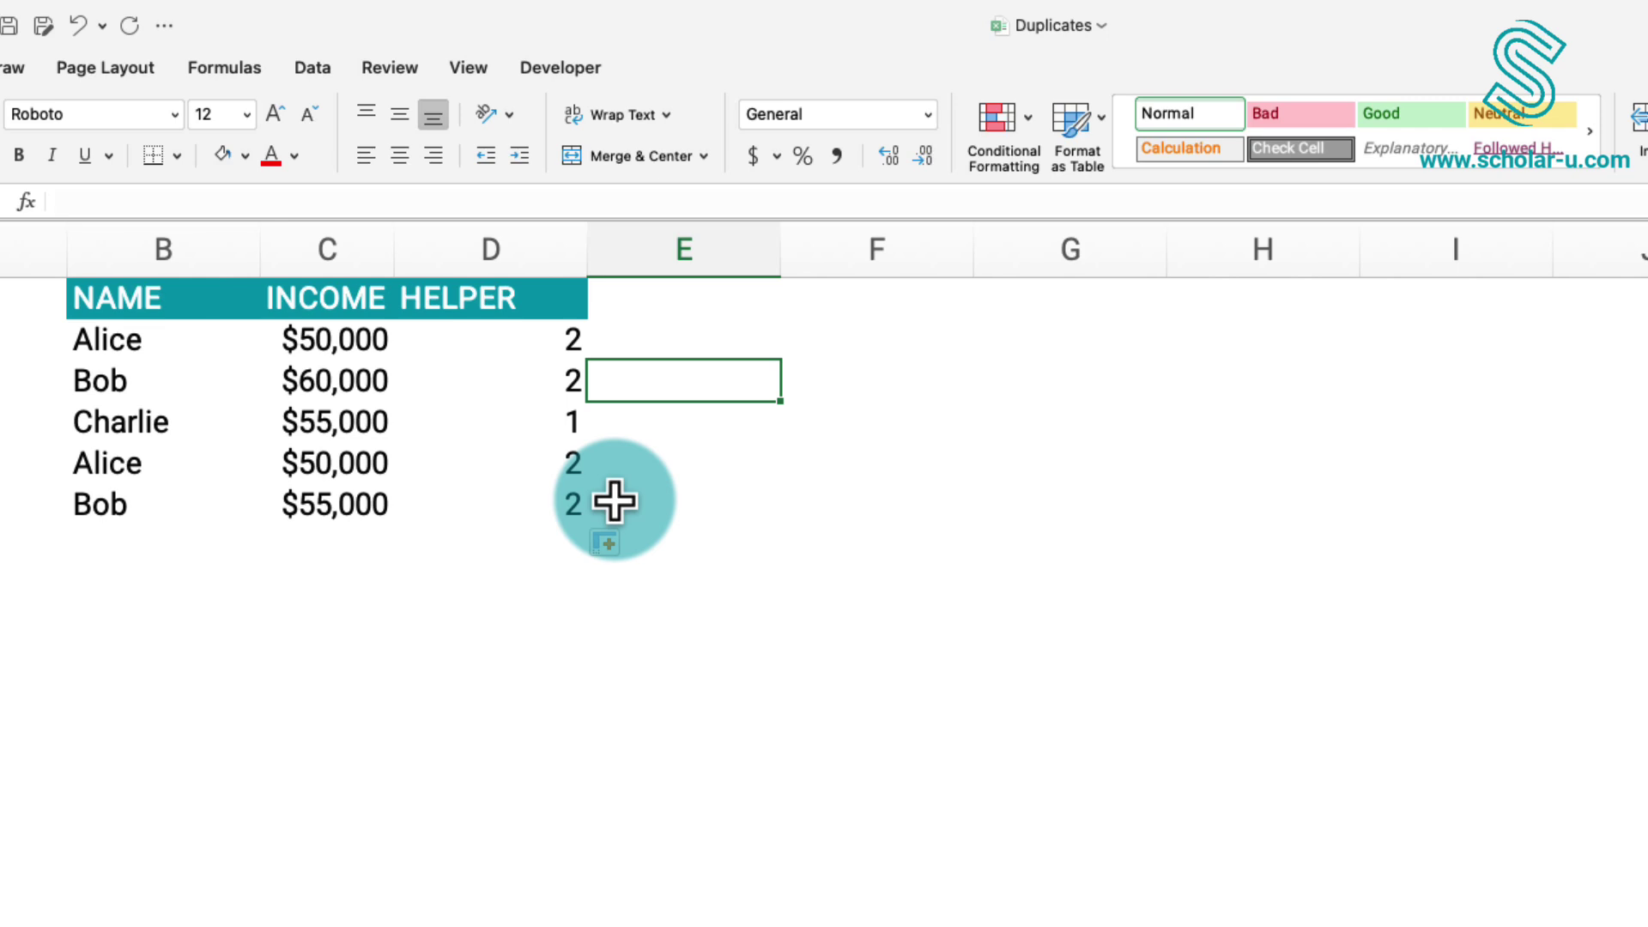
Step: Change the formula in D2 to =COUNTIF(B:B,B2)>1 and fill it down to D6
{"action": "left_click", "coordinate": [522, 357]}
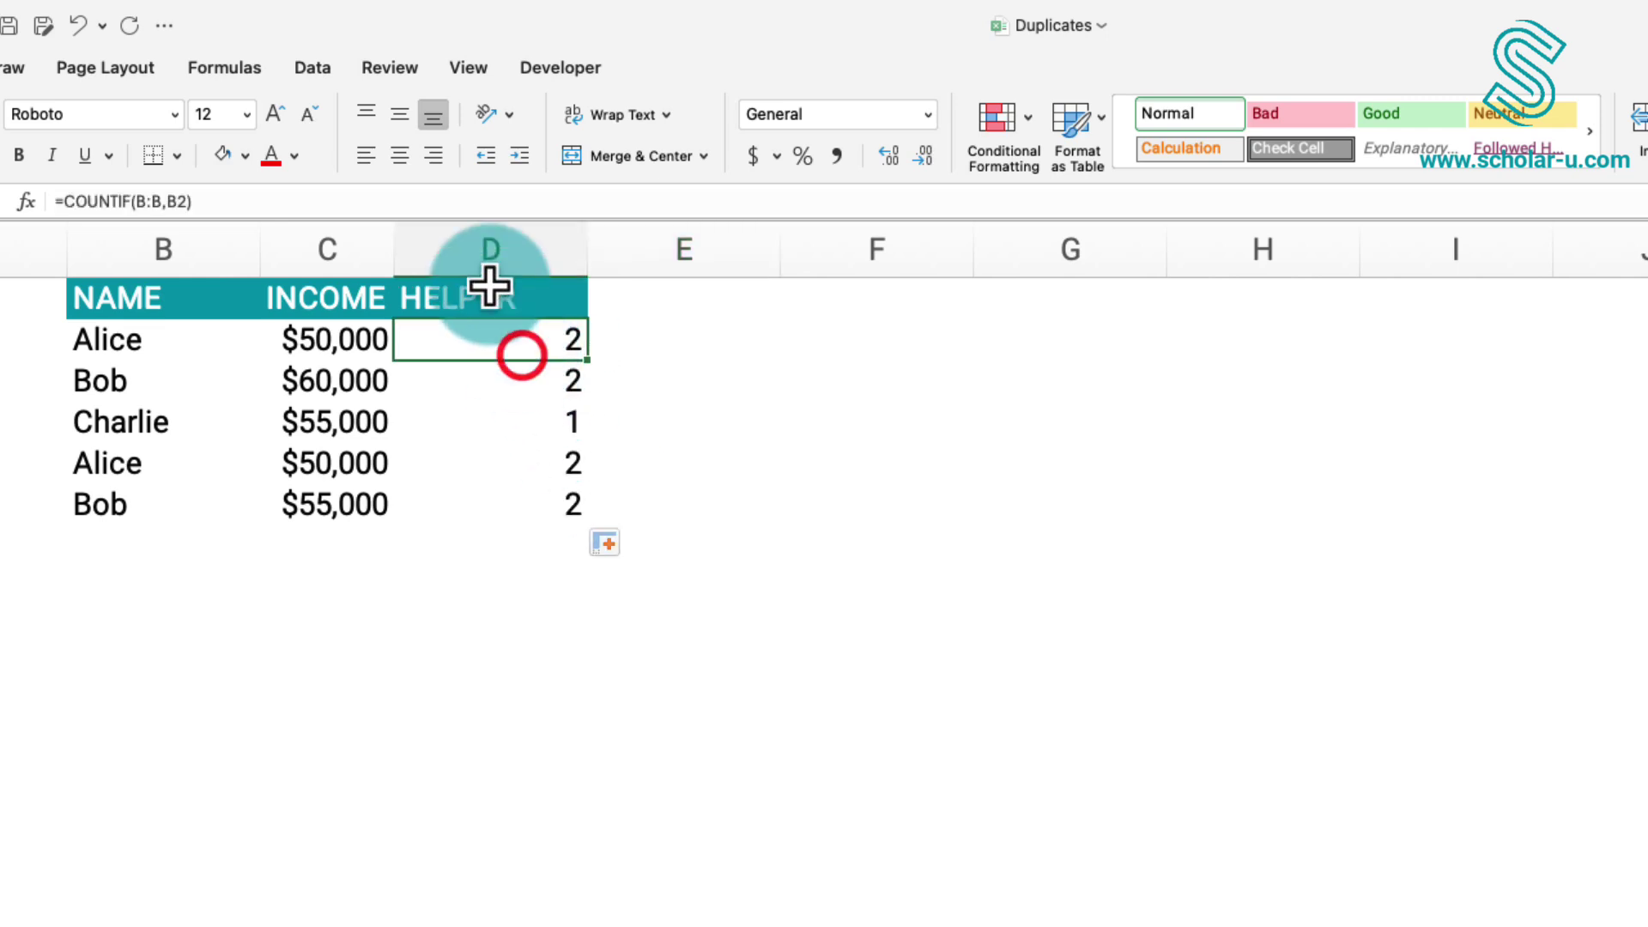
{"action": "left_click", "coordinate": [475, 203]}
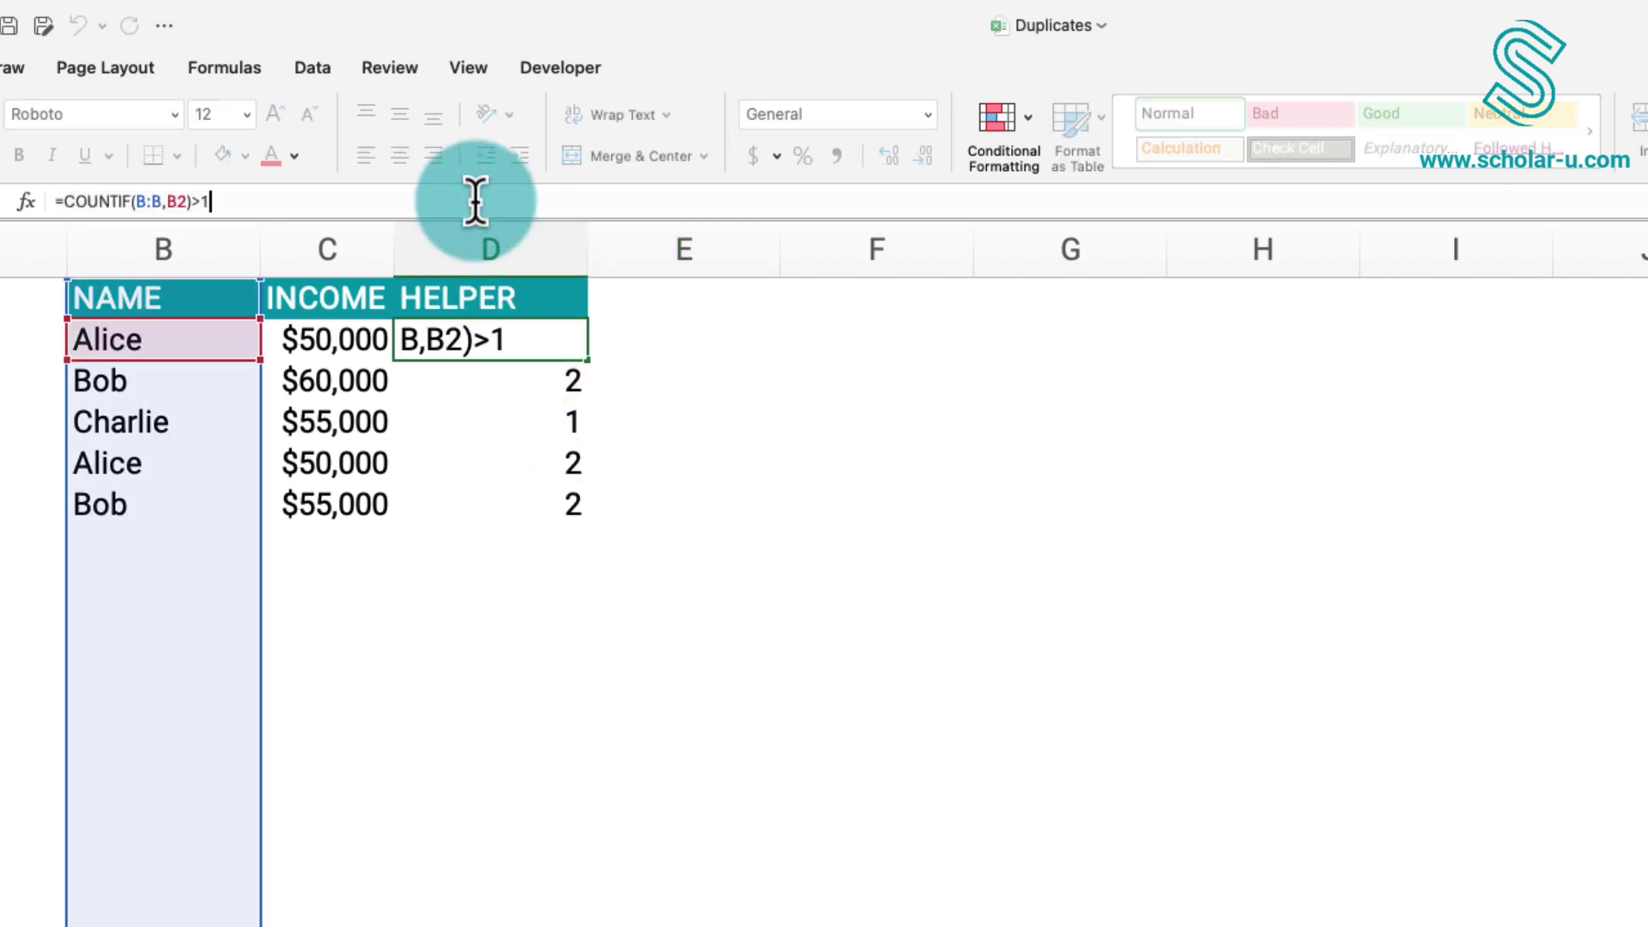
{"action": "type", "text": ">1"}
{"action": "key", "text": "Return"}
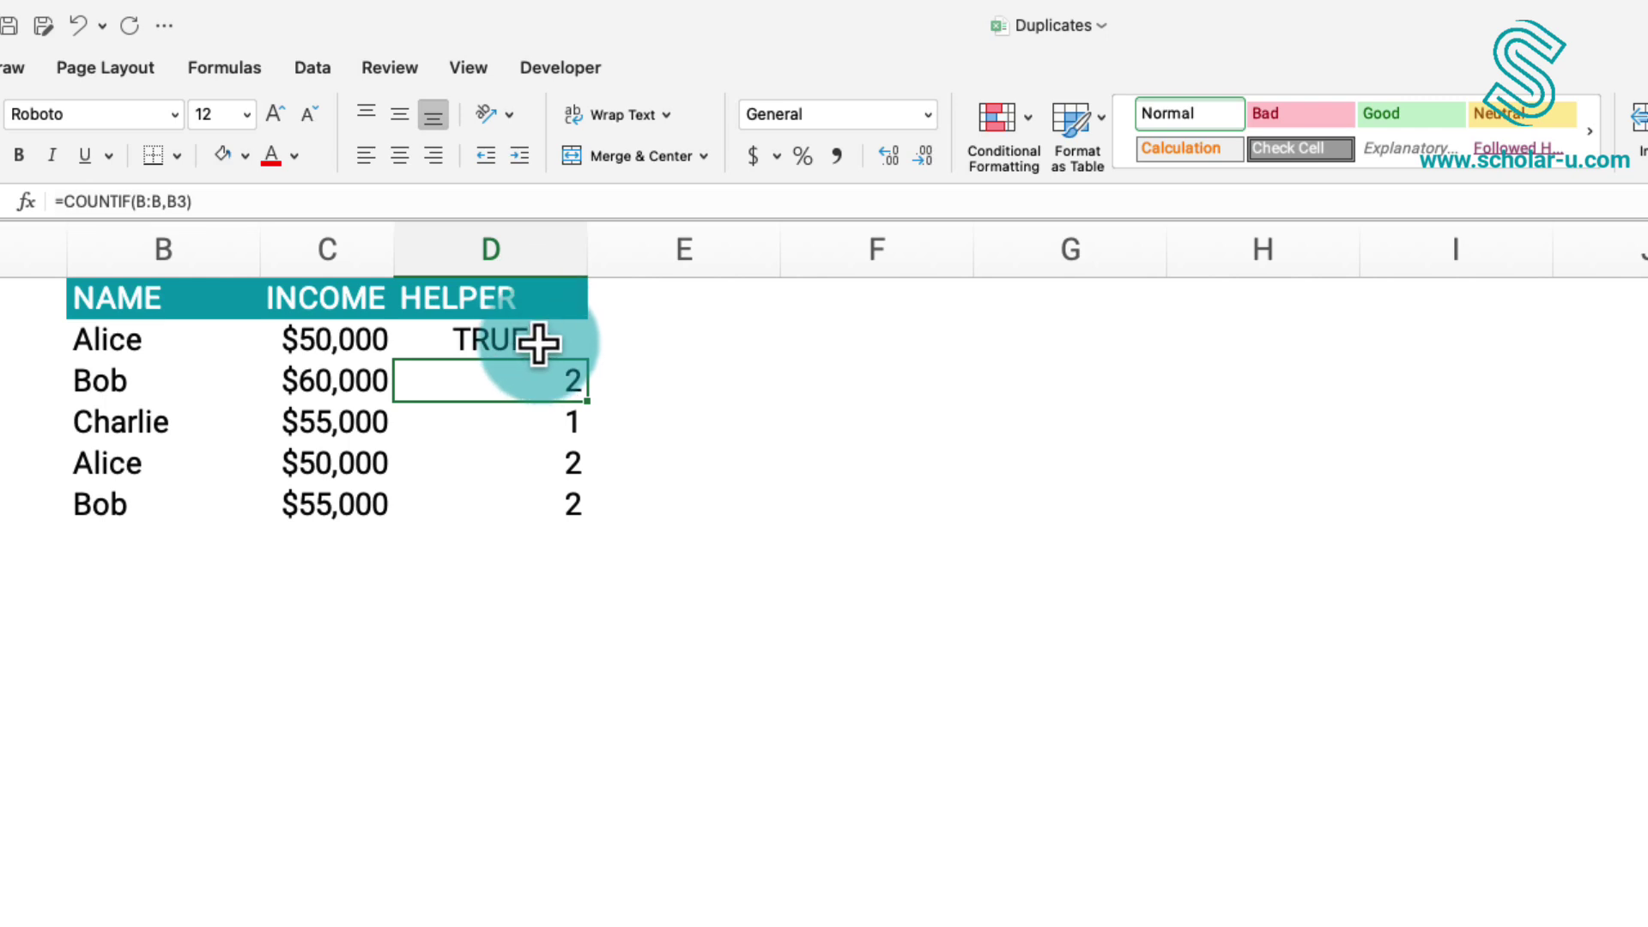
{"action": "left_click", "coordinate": [540, 342]}
{"action": "double_click", "coordinate": [585, 359]}
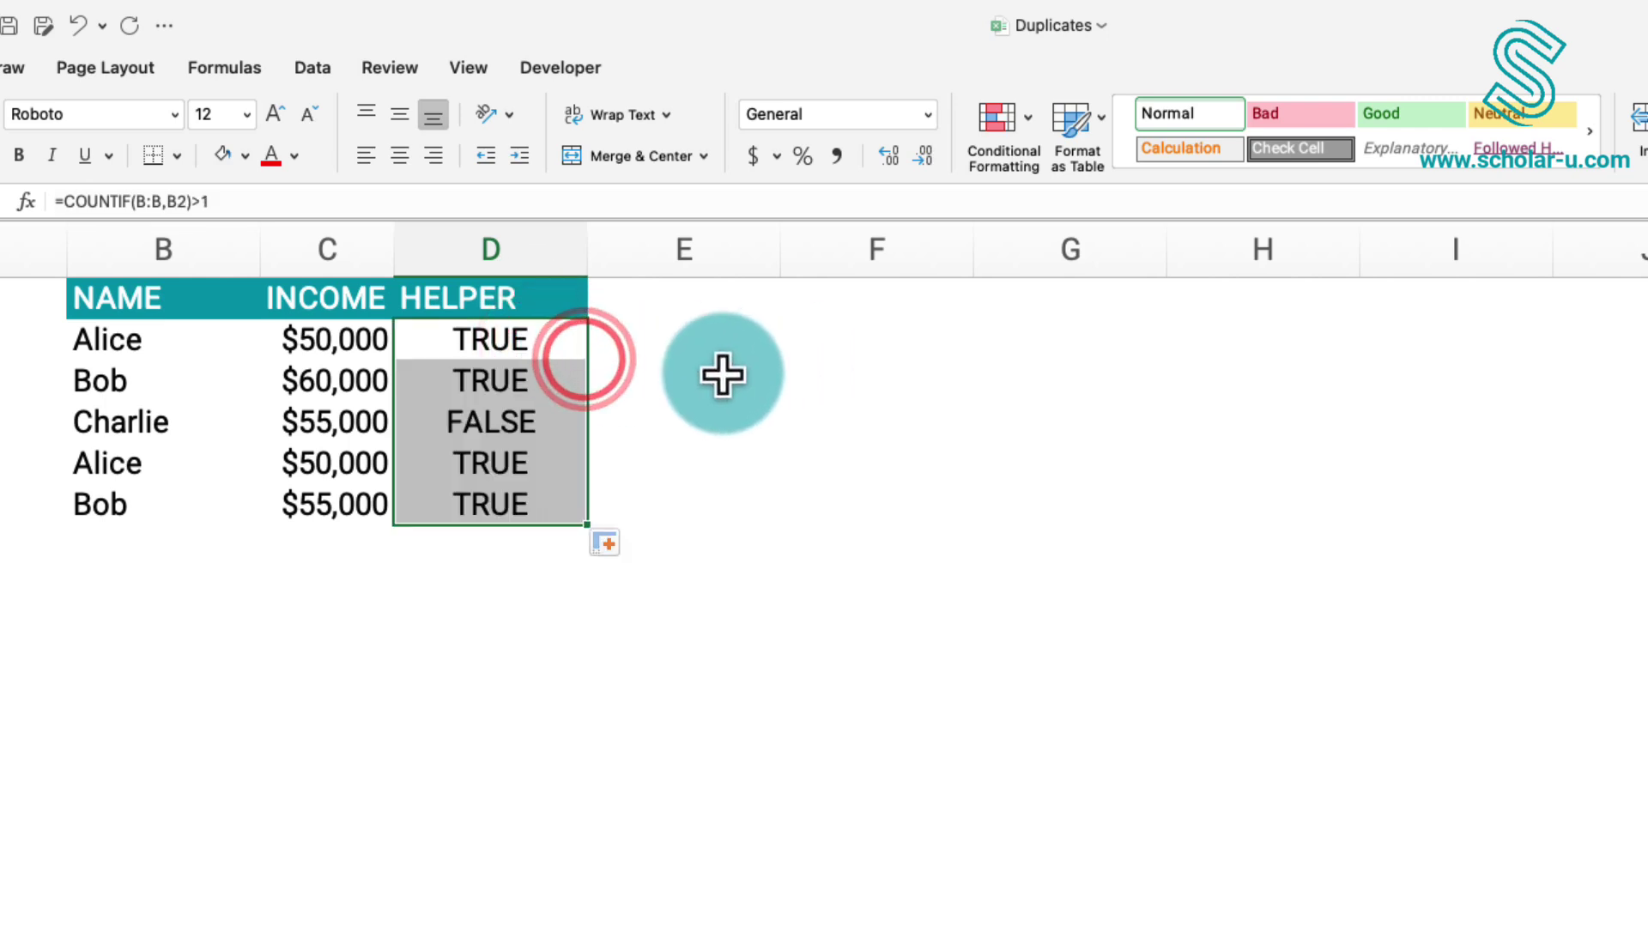
{"action": "left_click", "coordinate": [719, 375]}
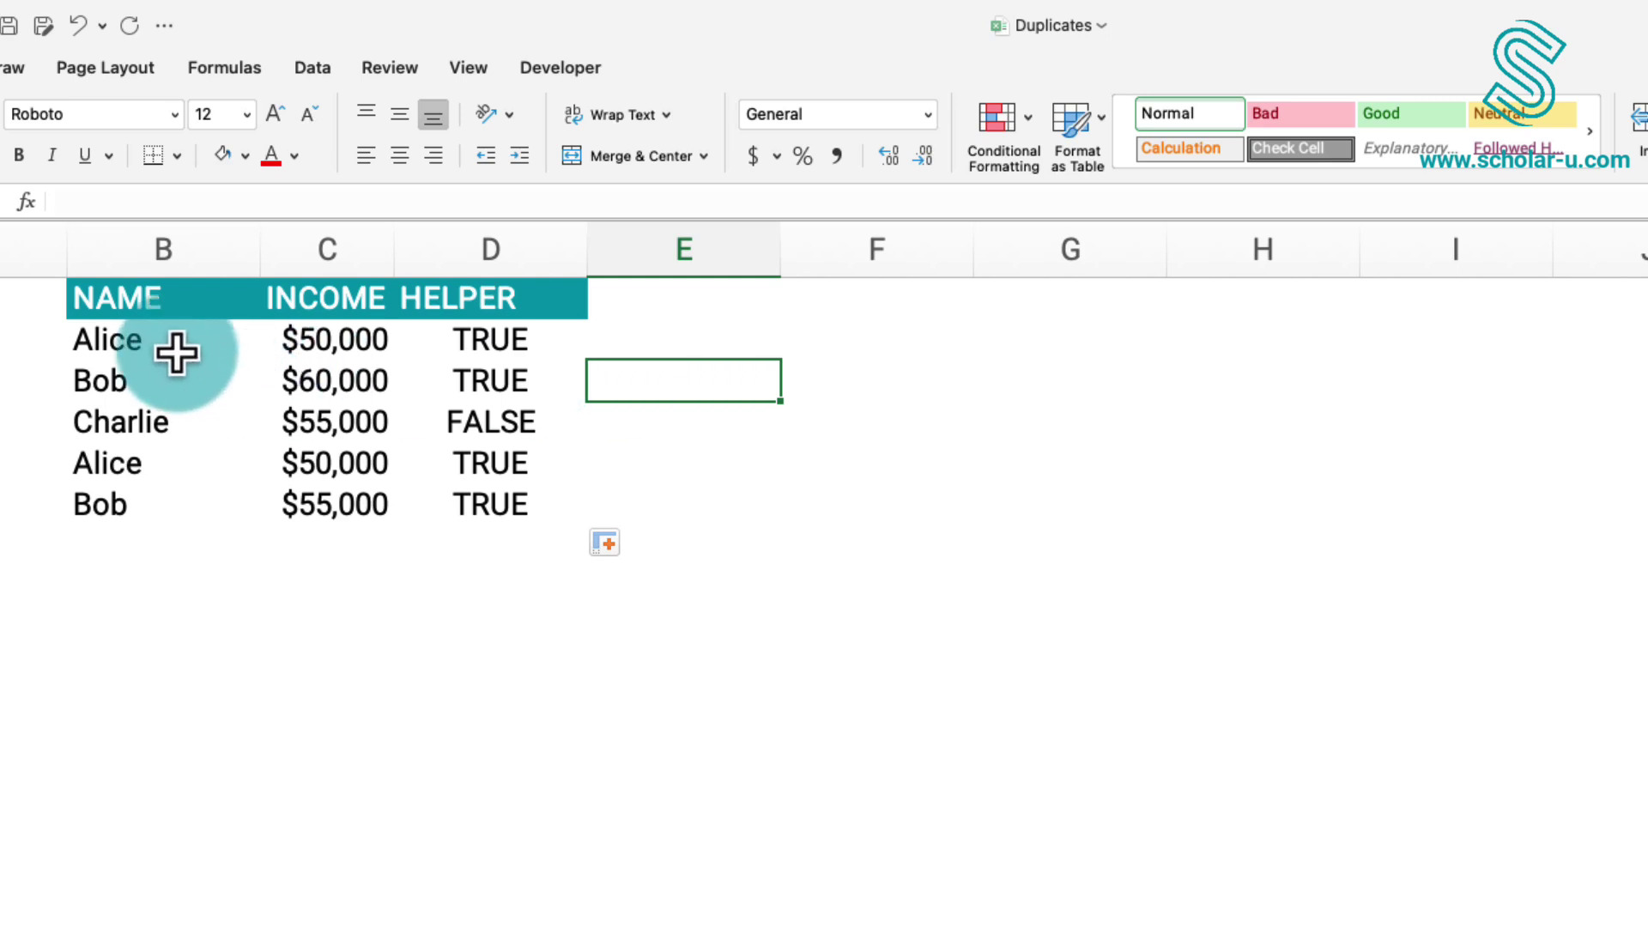
Step: Apply a formula-based conditional formatting rule to B2:D6 using =$D2=True with light red fill and dark red text
{"action": "left_click_drag", "start_coordinate": [162, 352], "coordinate": [427, 493]}
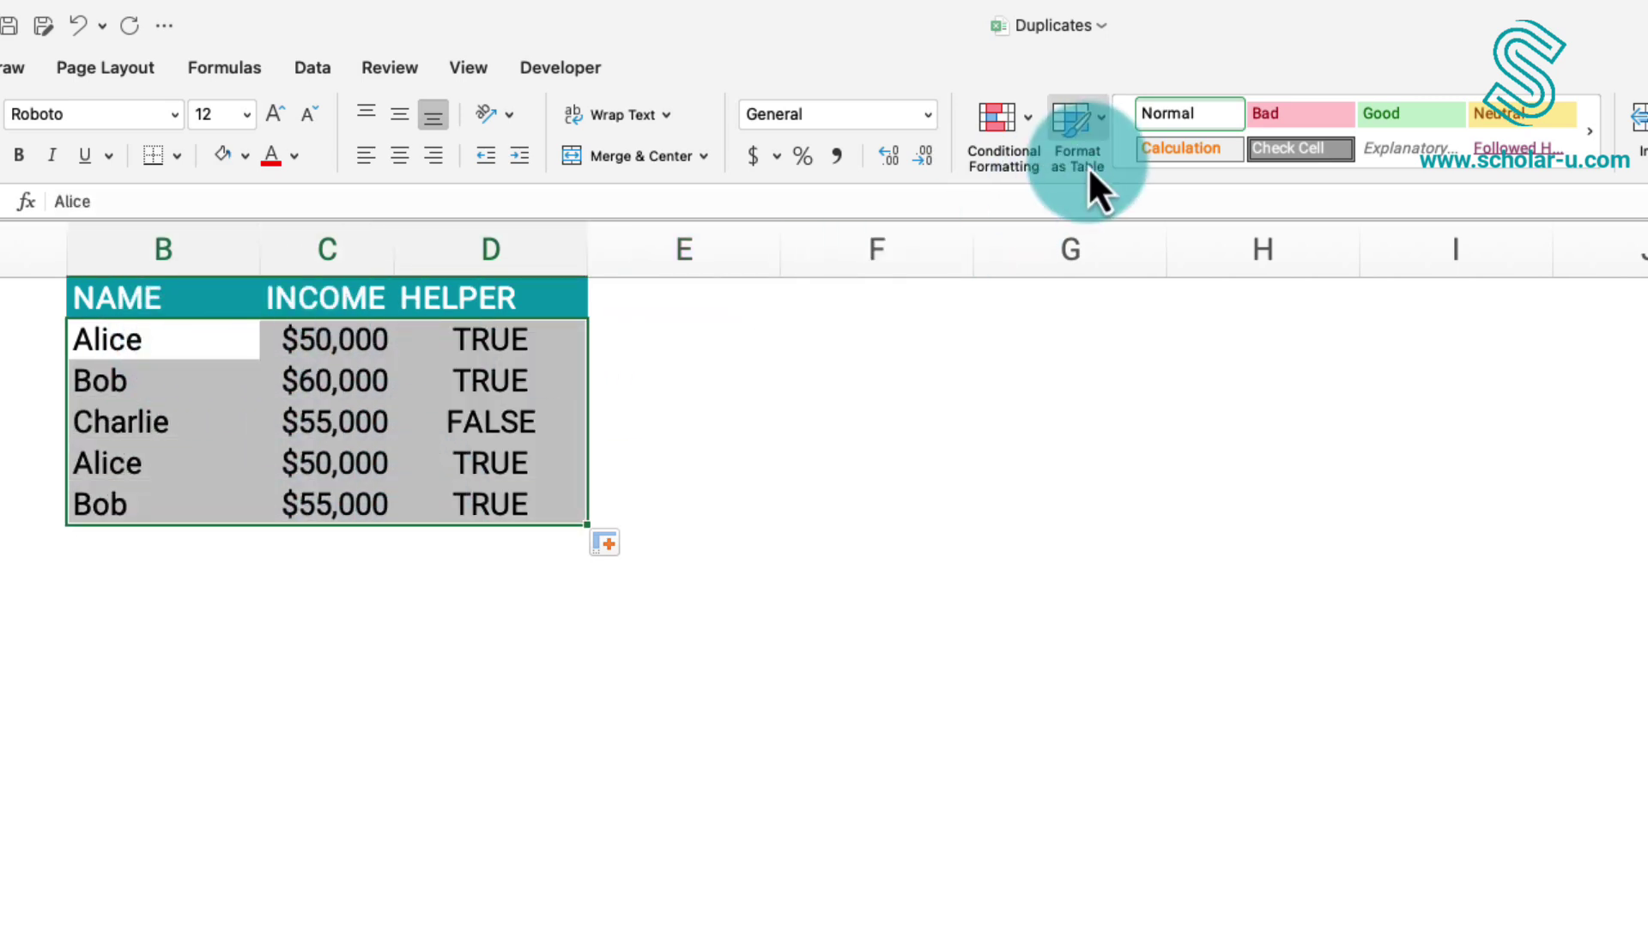
{"action": "left_click", "coordinate": [1032, 121]}
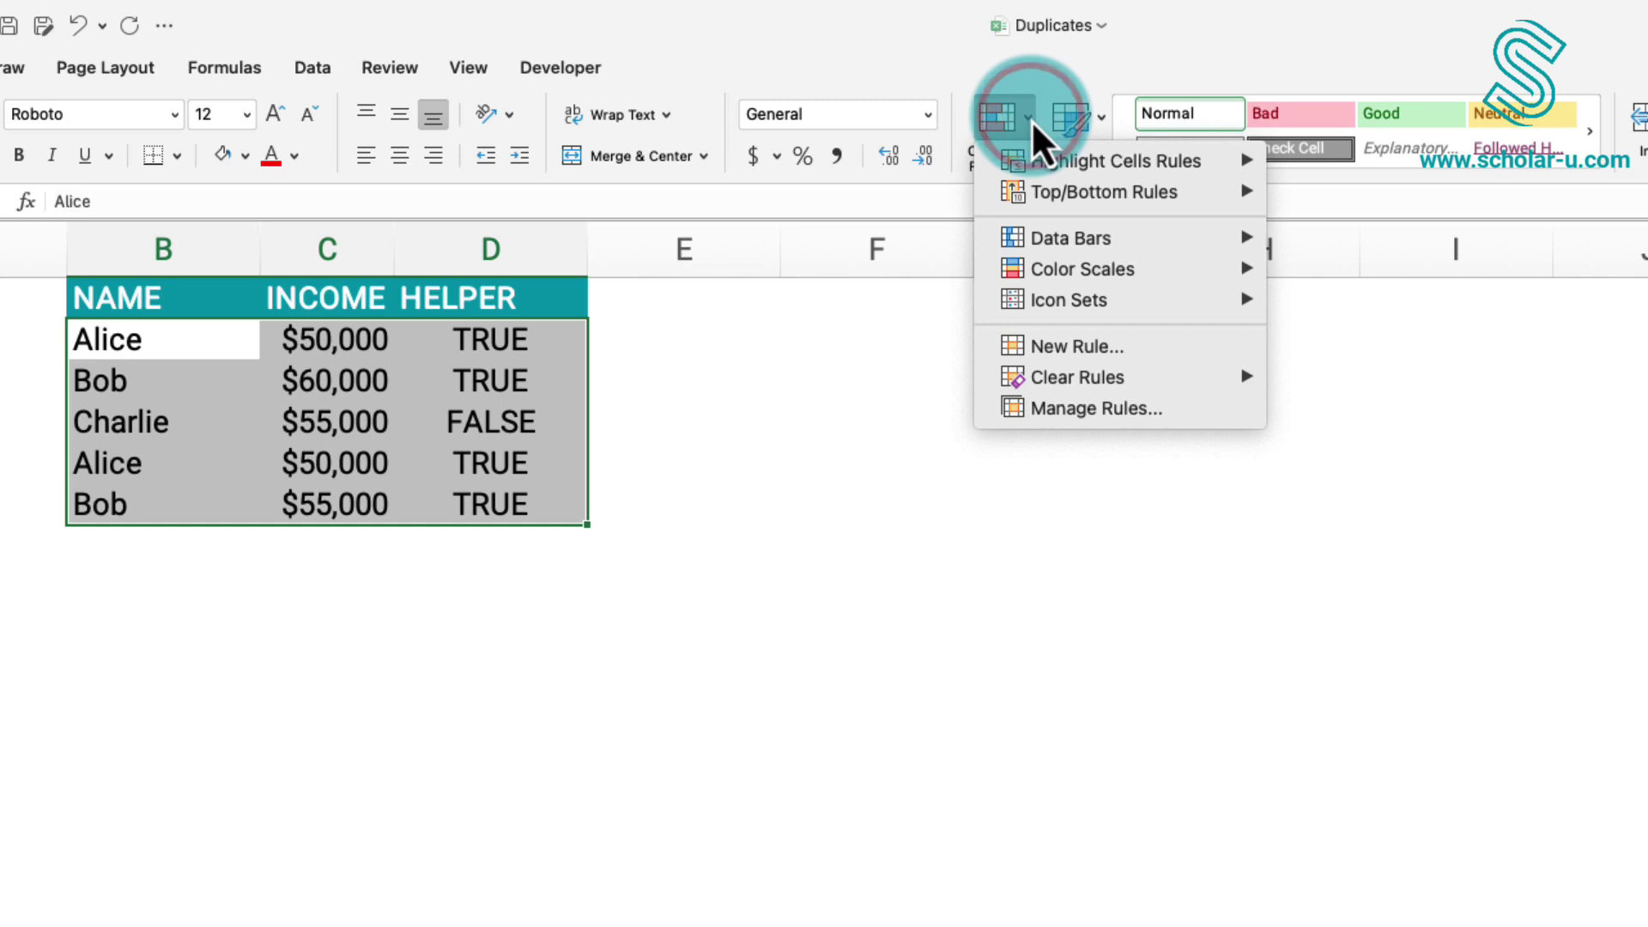
{"action": "mouse_move", "coordinate": [1051, 160]}
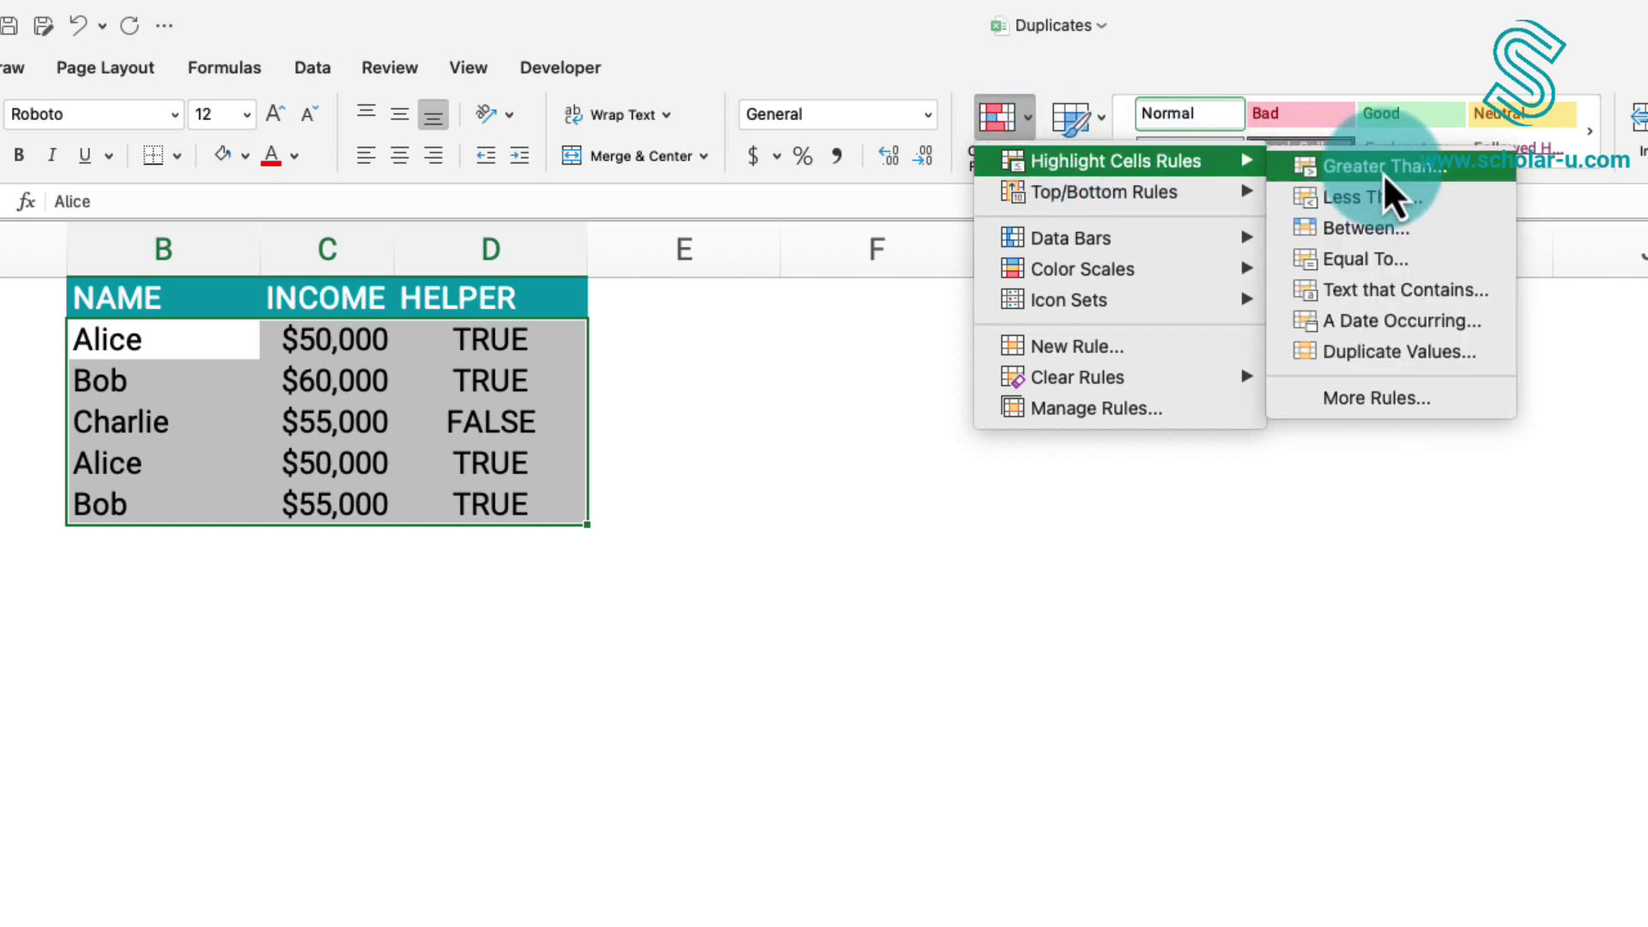
{"action": "left_click", "coordinate": [1378, 398]}
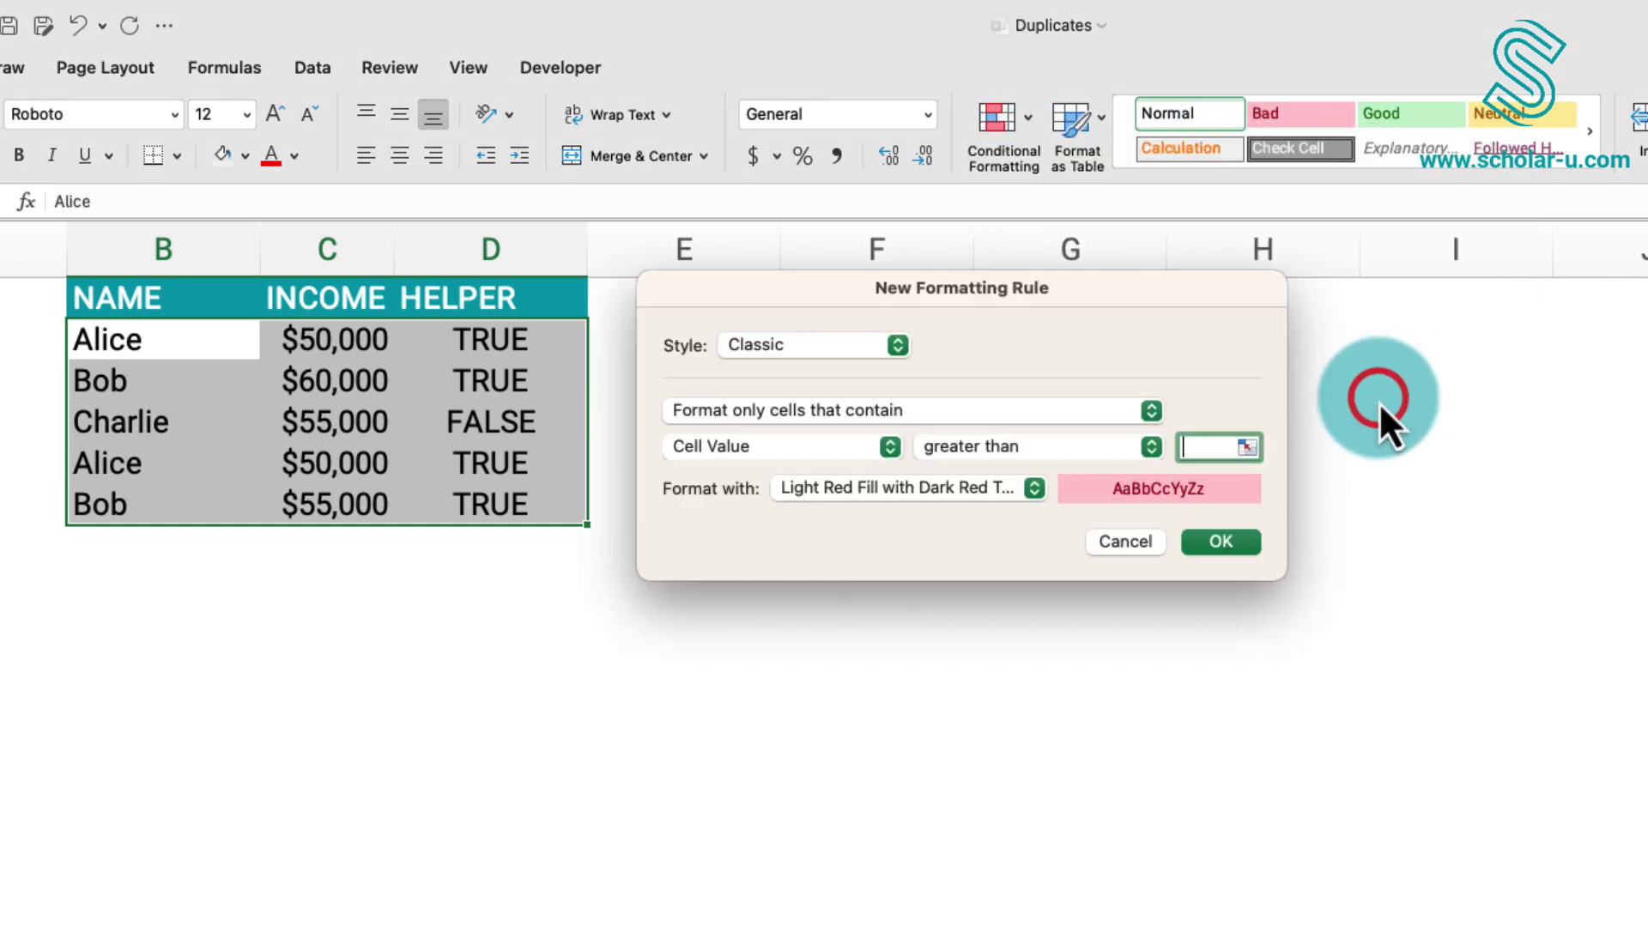
{"action": "left_click", "coordinate": [1146, 410]}
{"action": "left_click", "coordinate": [1045, 525]}
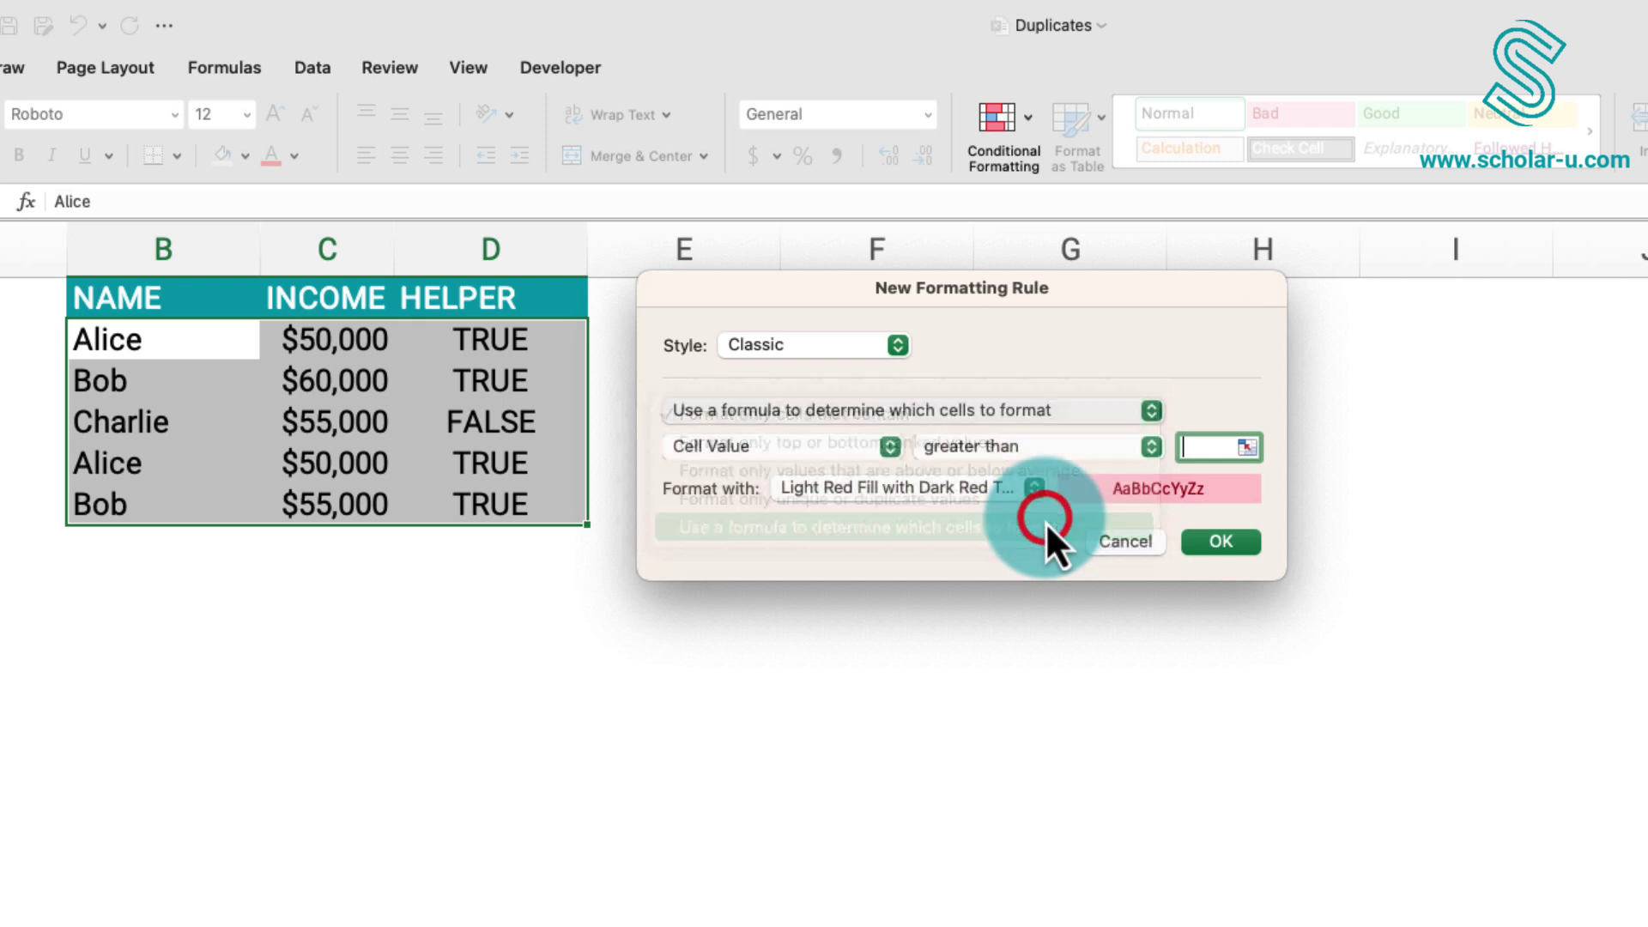
{"action": "left_click", "coordinate": [885, 448]}
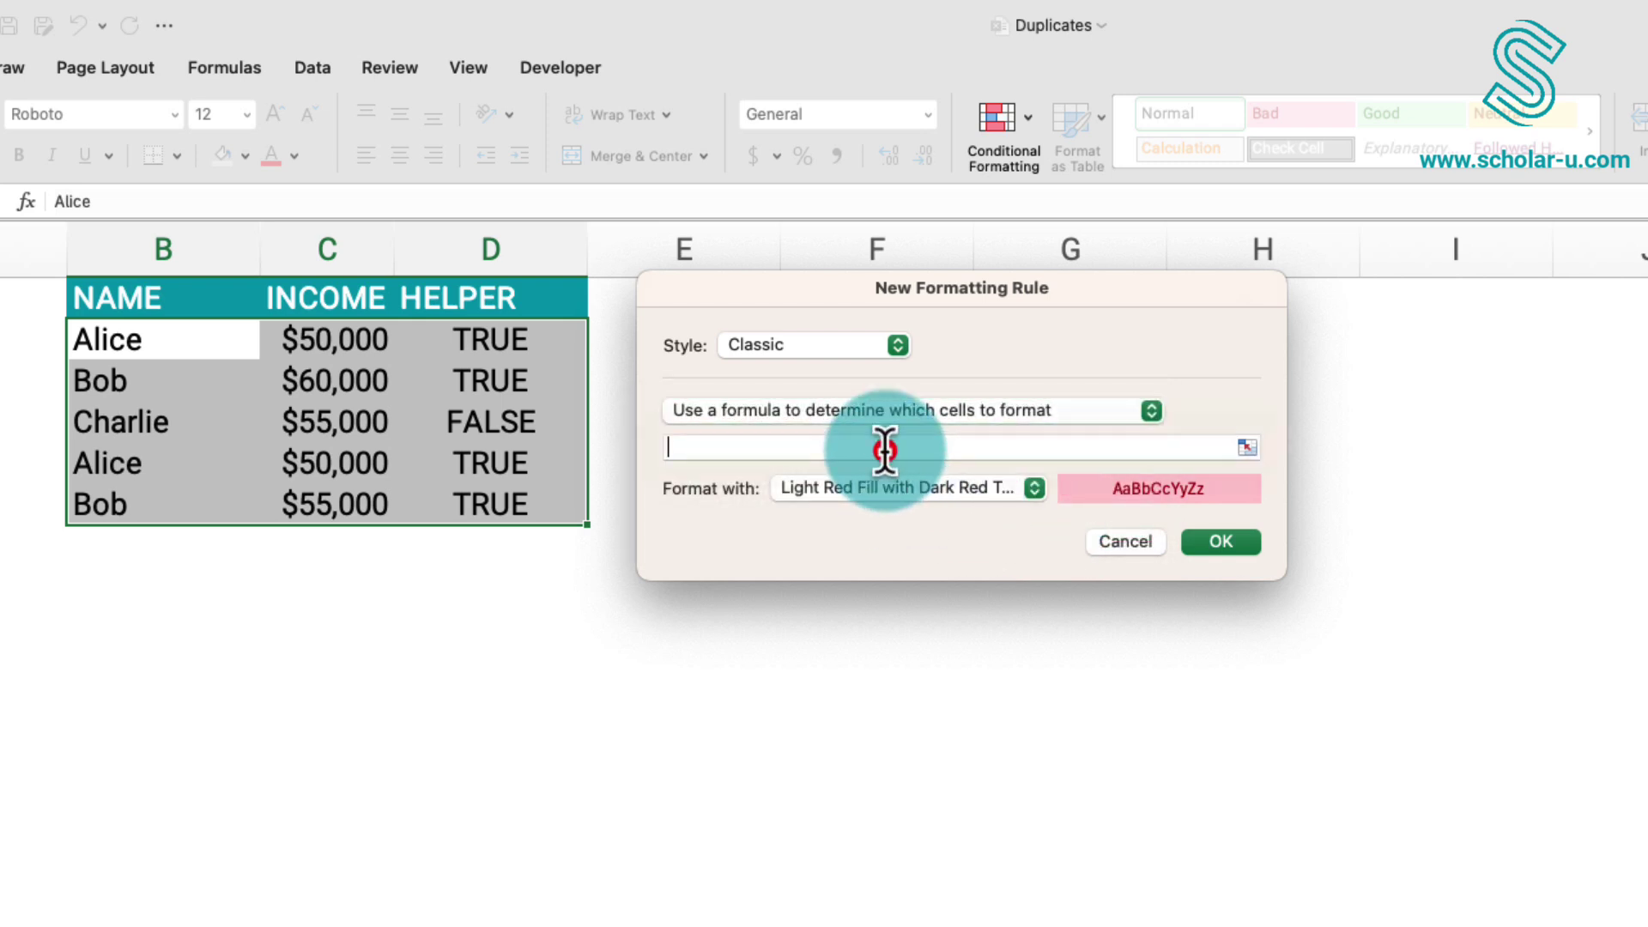
{"action": "left_click", "coordinate": [467, 349]}
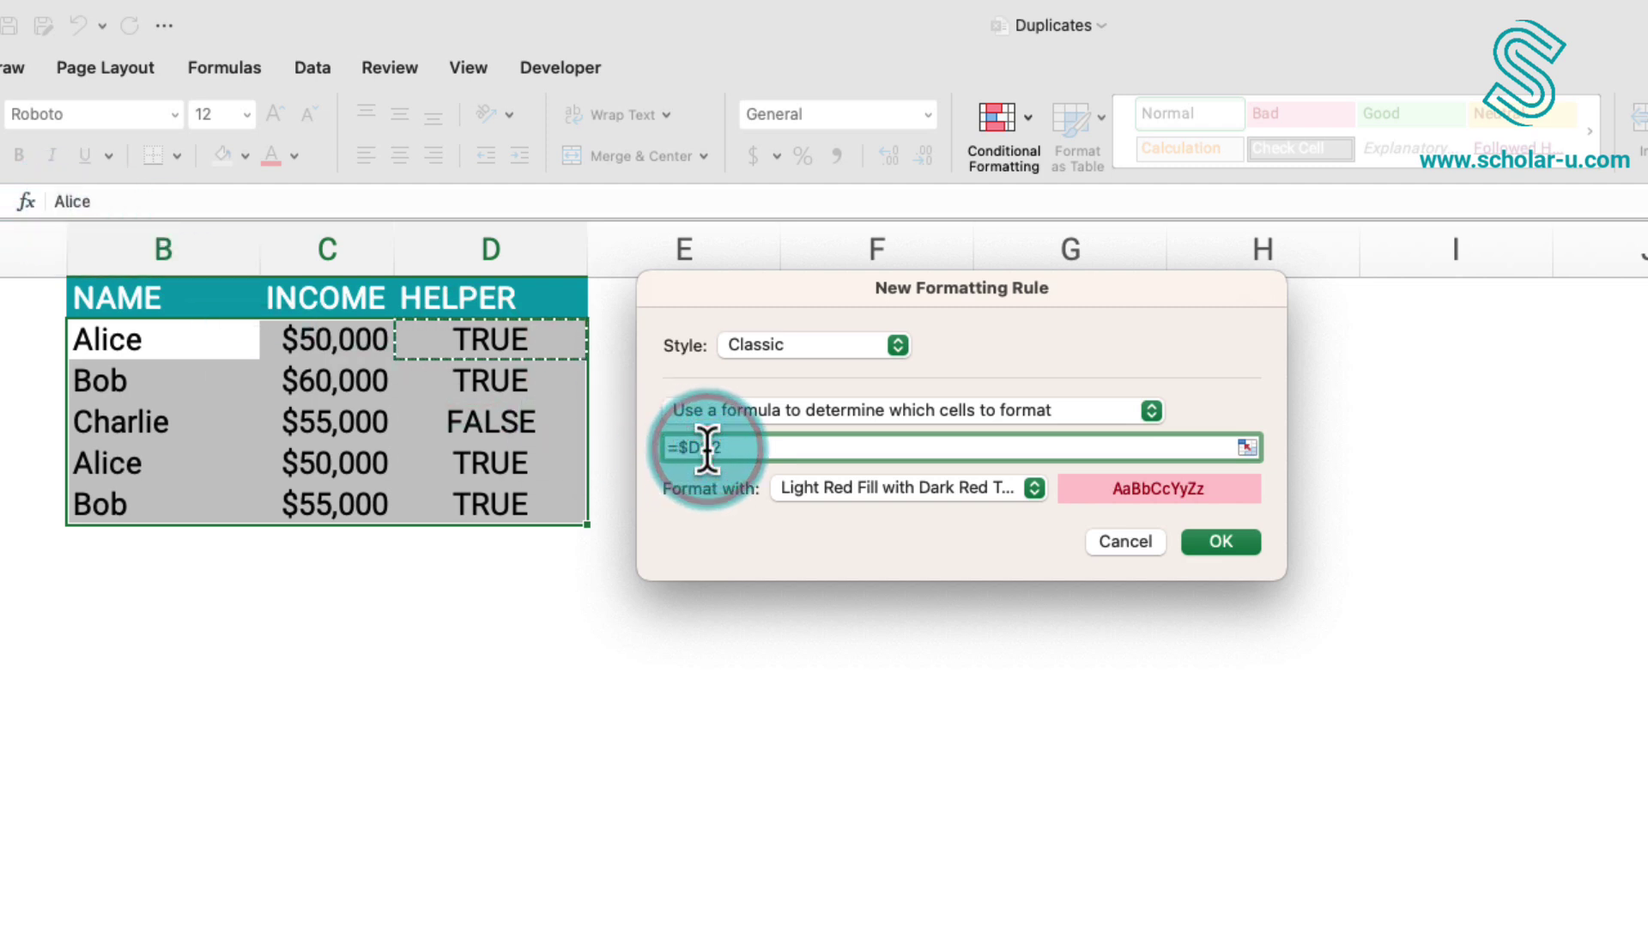
{"action": "key", "text": "BackSpace"}
{"action": "left_click", "coordinate": [740, 448]}
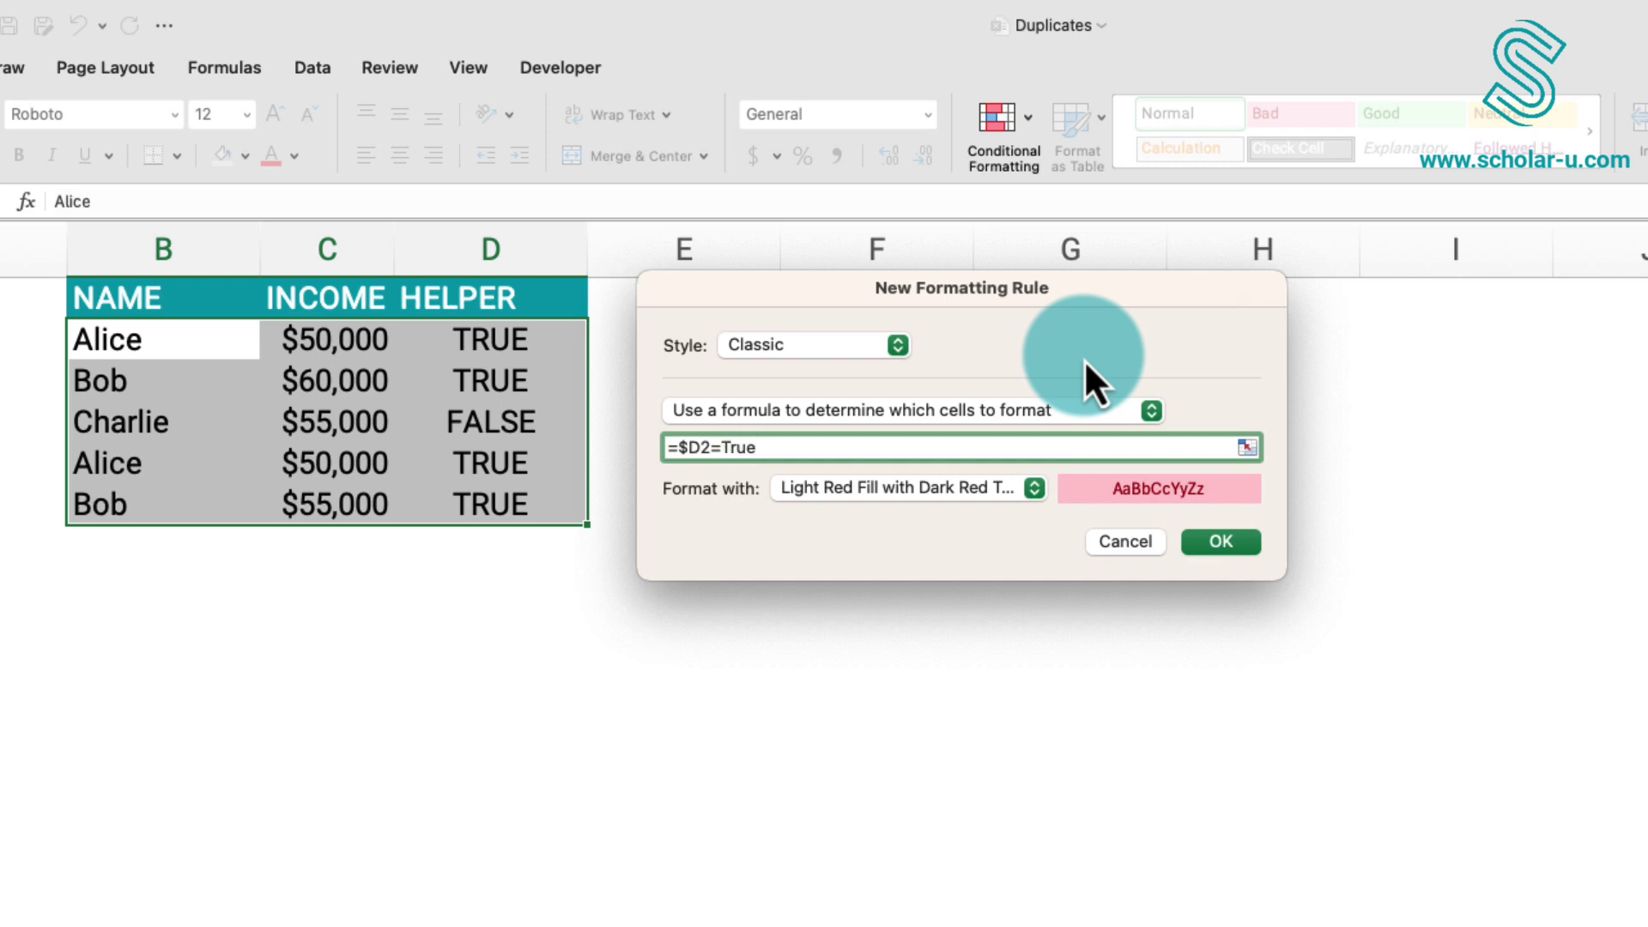
{"action": "left_click", "coordinate": [1231, 548]}
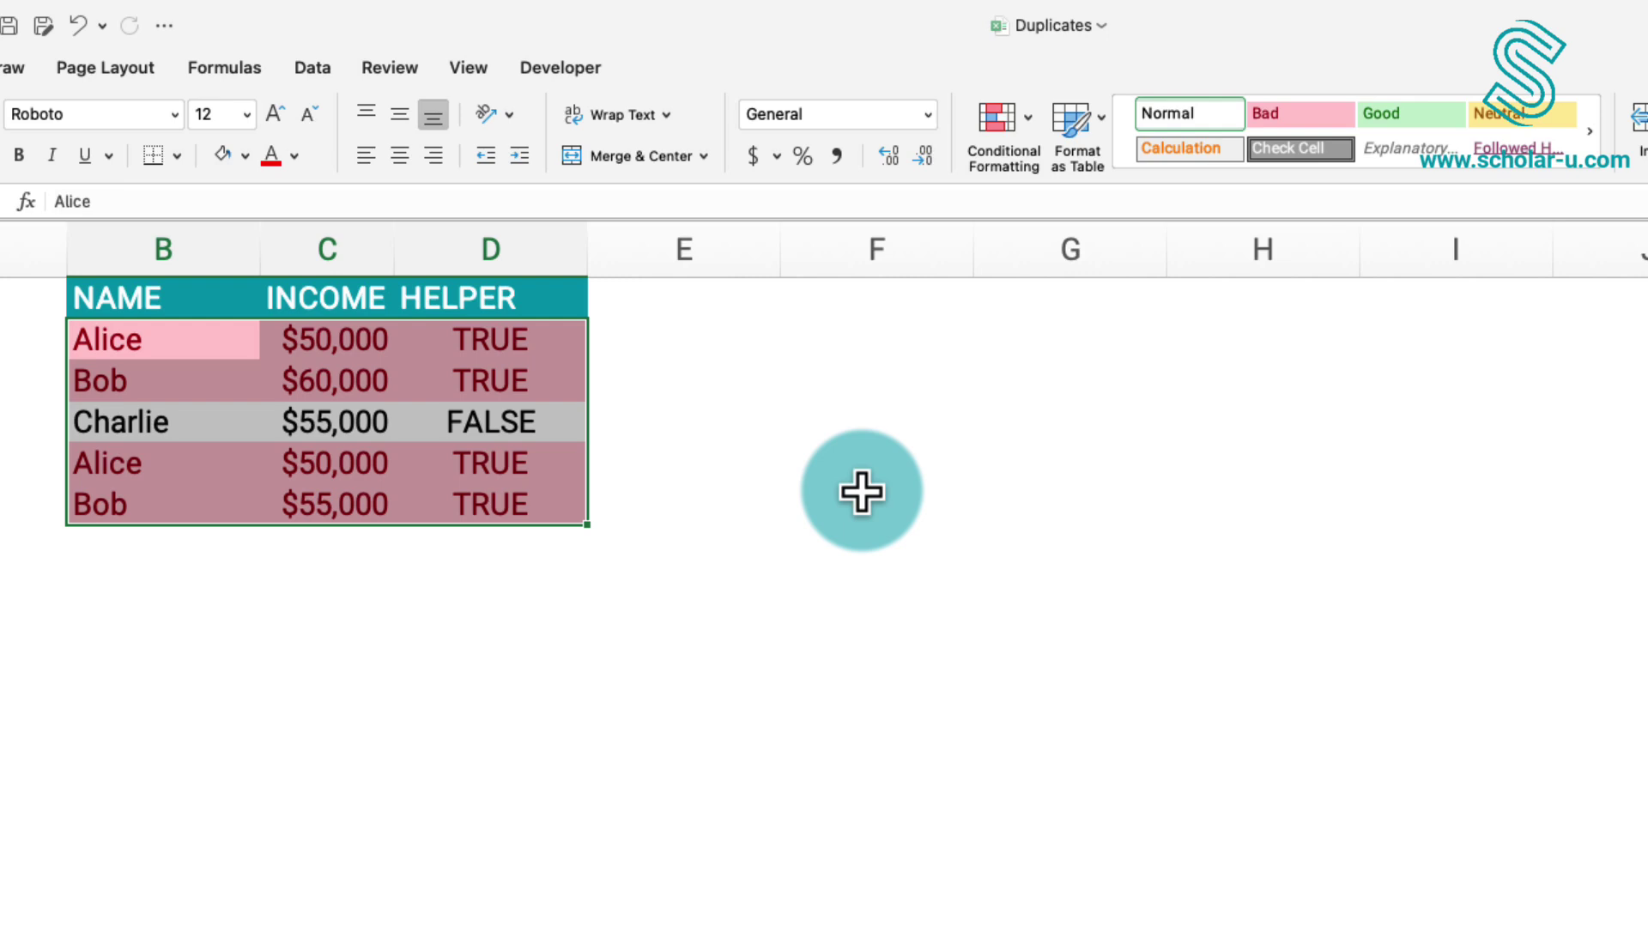
Step: Change the formula in D2 to =COUNTIFS(B:B,B2,C:C,C2)>1 so both name and income must match
{"action": "left_click", "coordinate": [862, 491]}
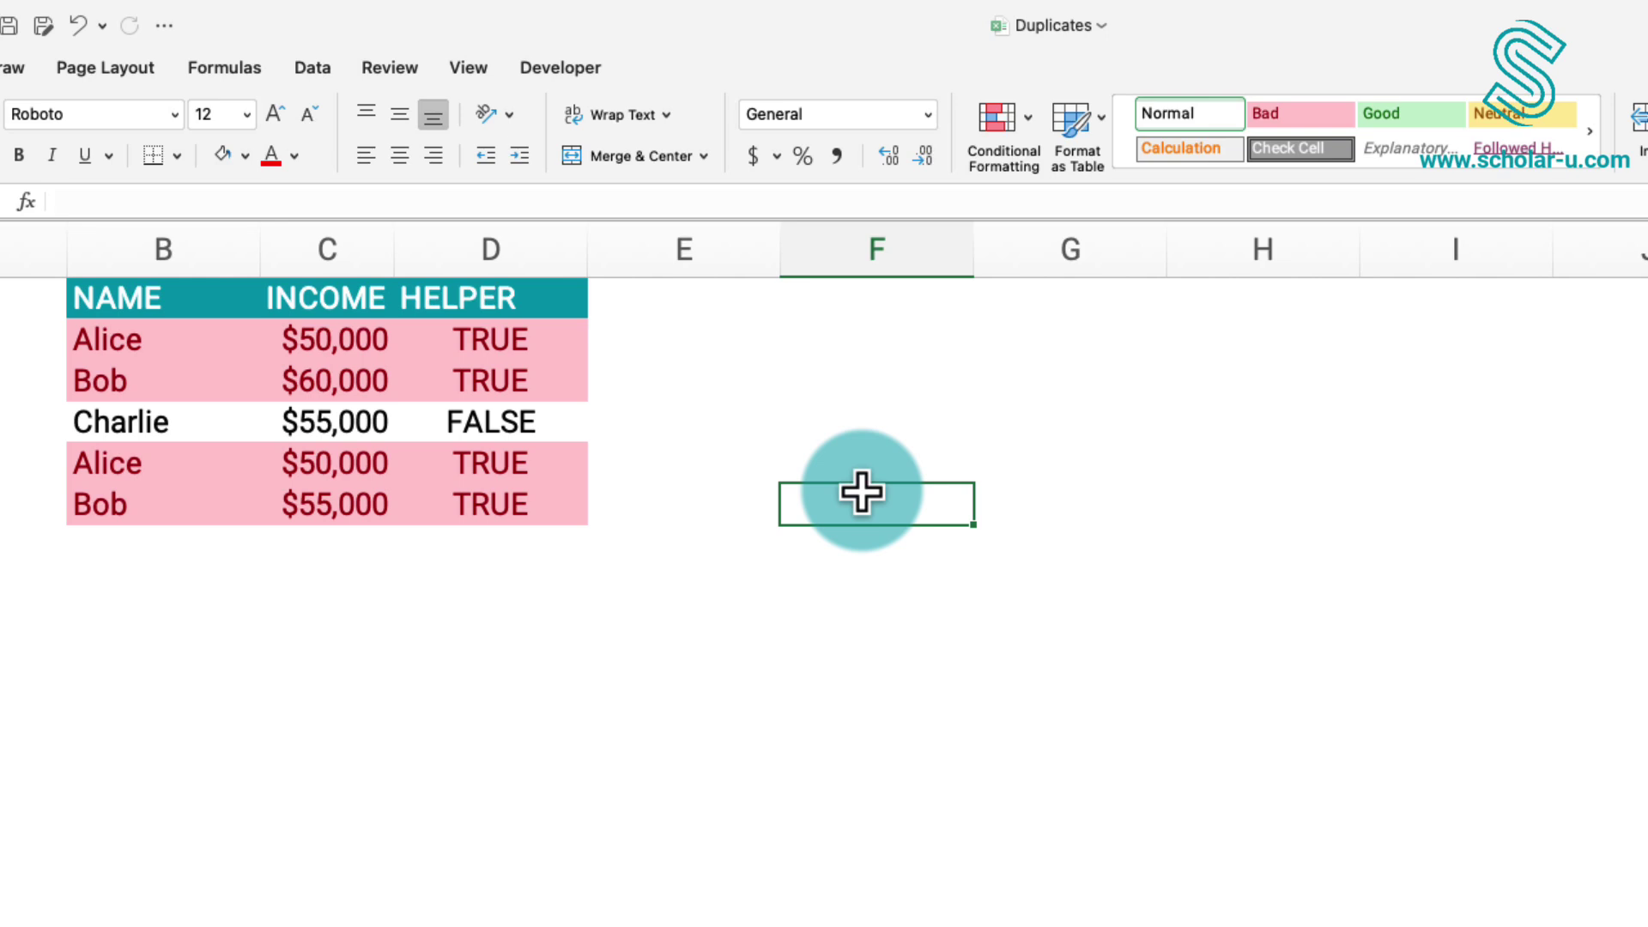
{"action": "left_click", "coordinate": [552, 350]}
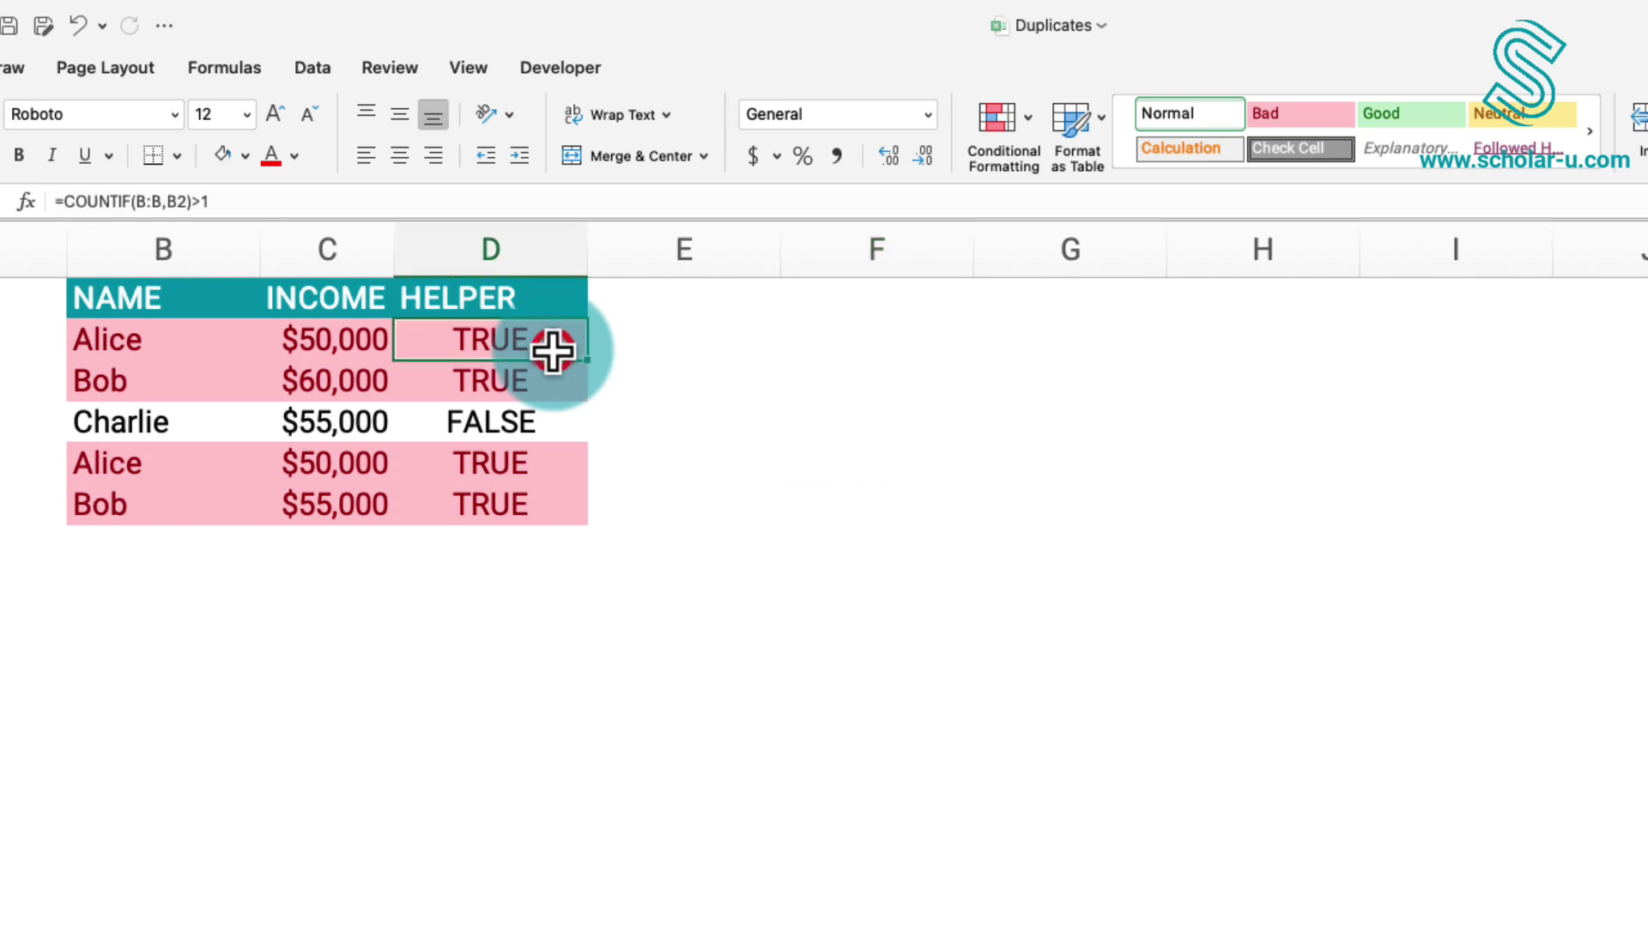
{"action": "left_click", "coordinate": [132, 199]}
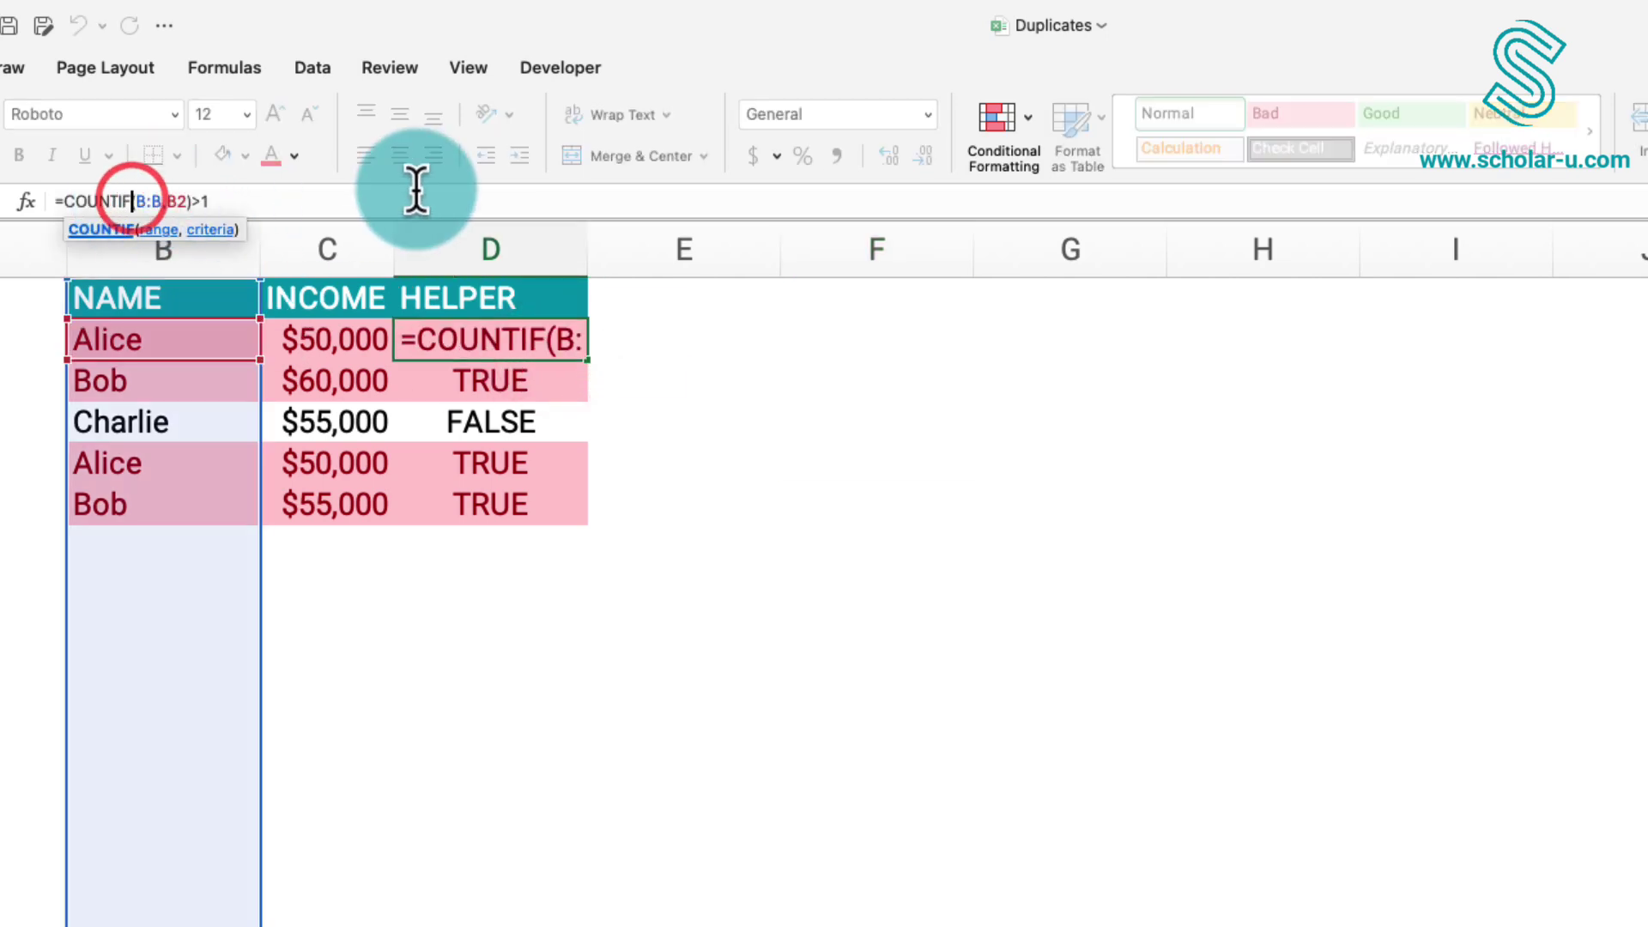
{"action": "type", "text": "S"}
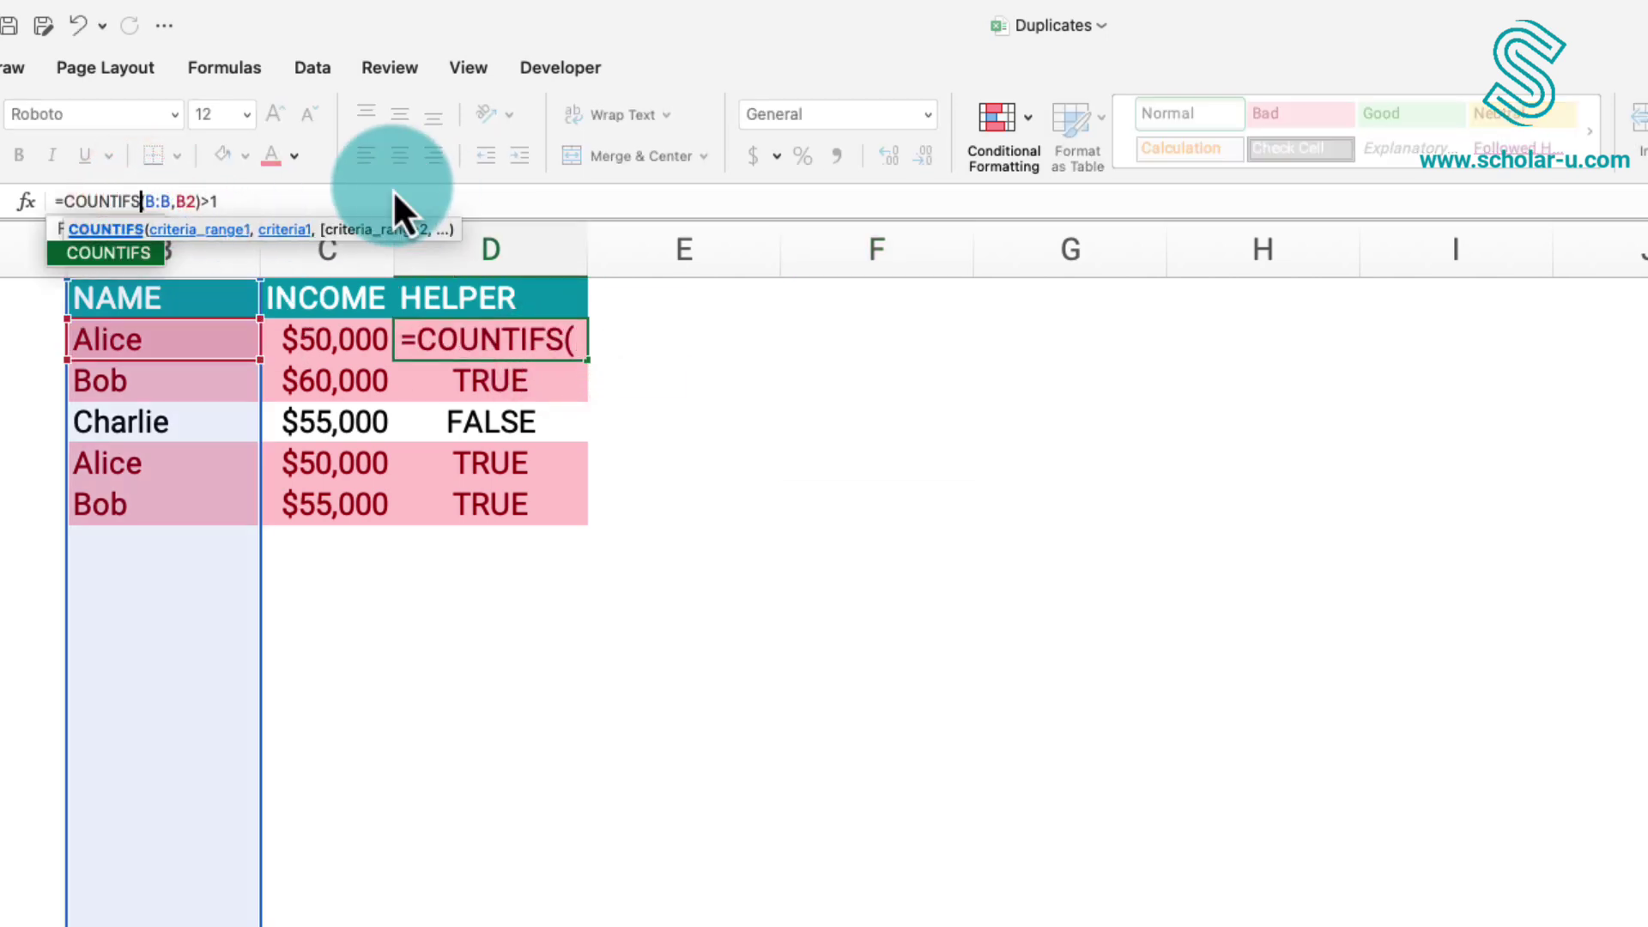
{"action": "left_click", "coordinate": [194, 199]}
{"action": "type", "text": ","}
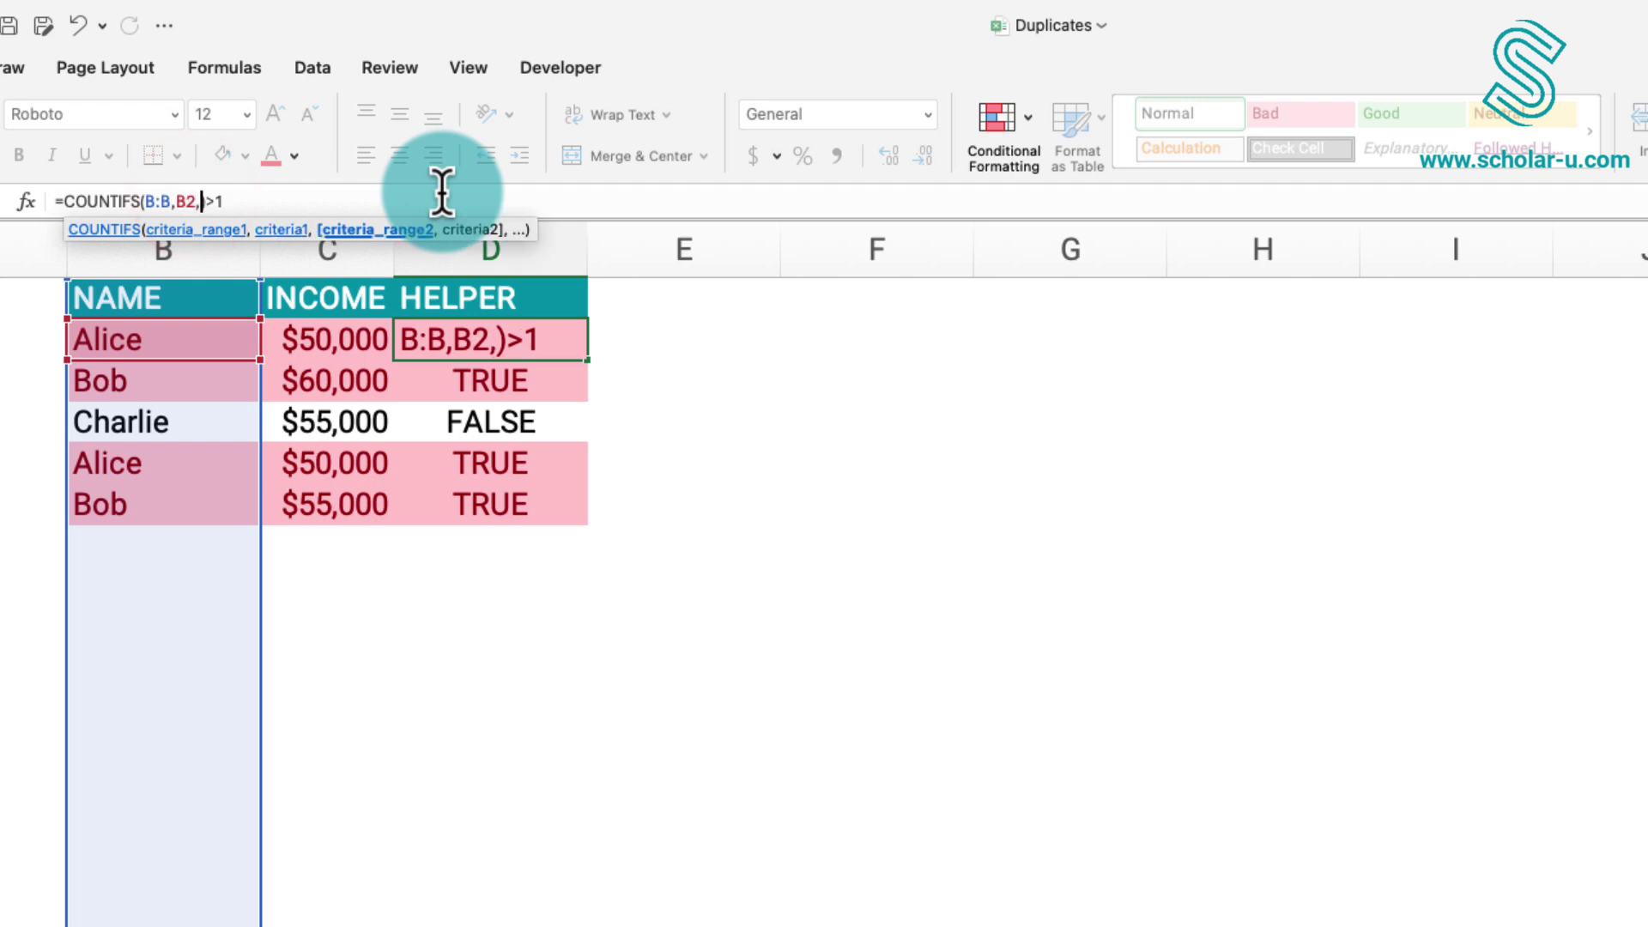
{"action": "left_click", "coordinate": [359, 258]}
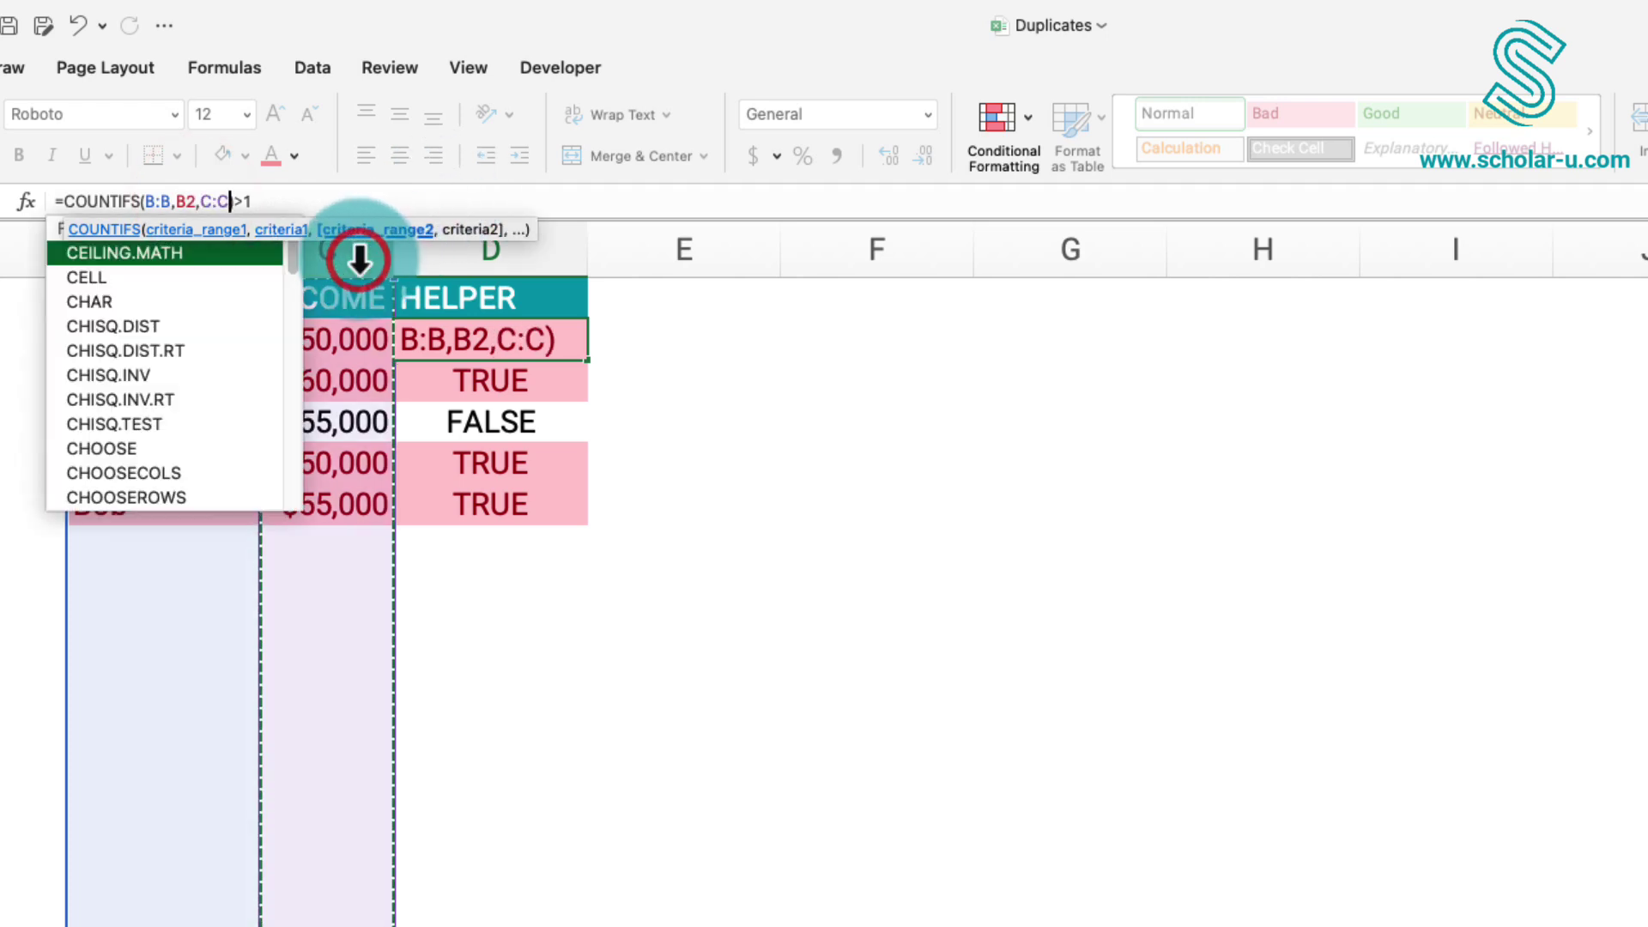
{"action": "type", "text": ","}
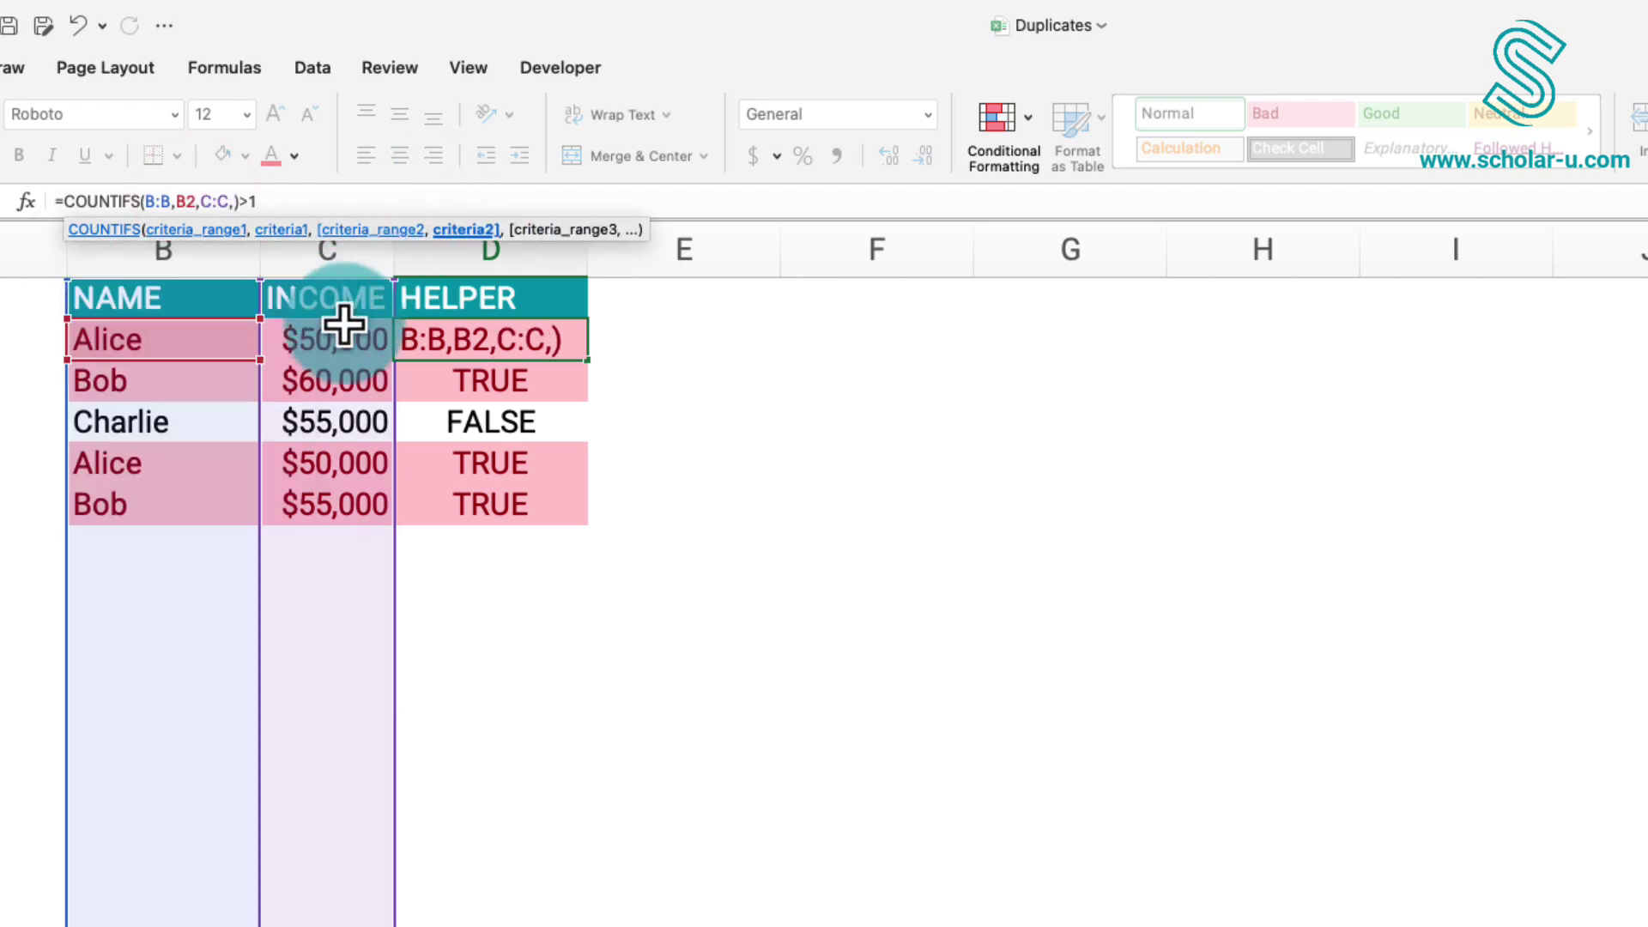
{"action": "left_click", "coordinate": [339, 354]}
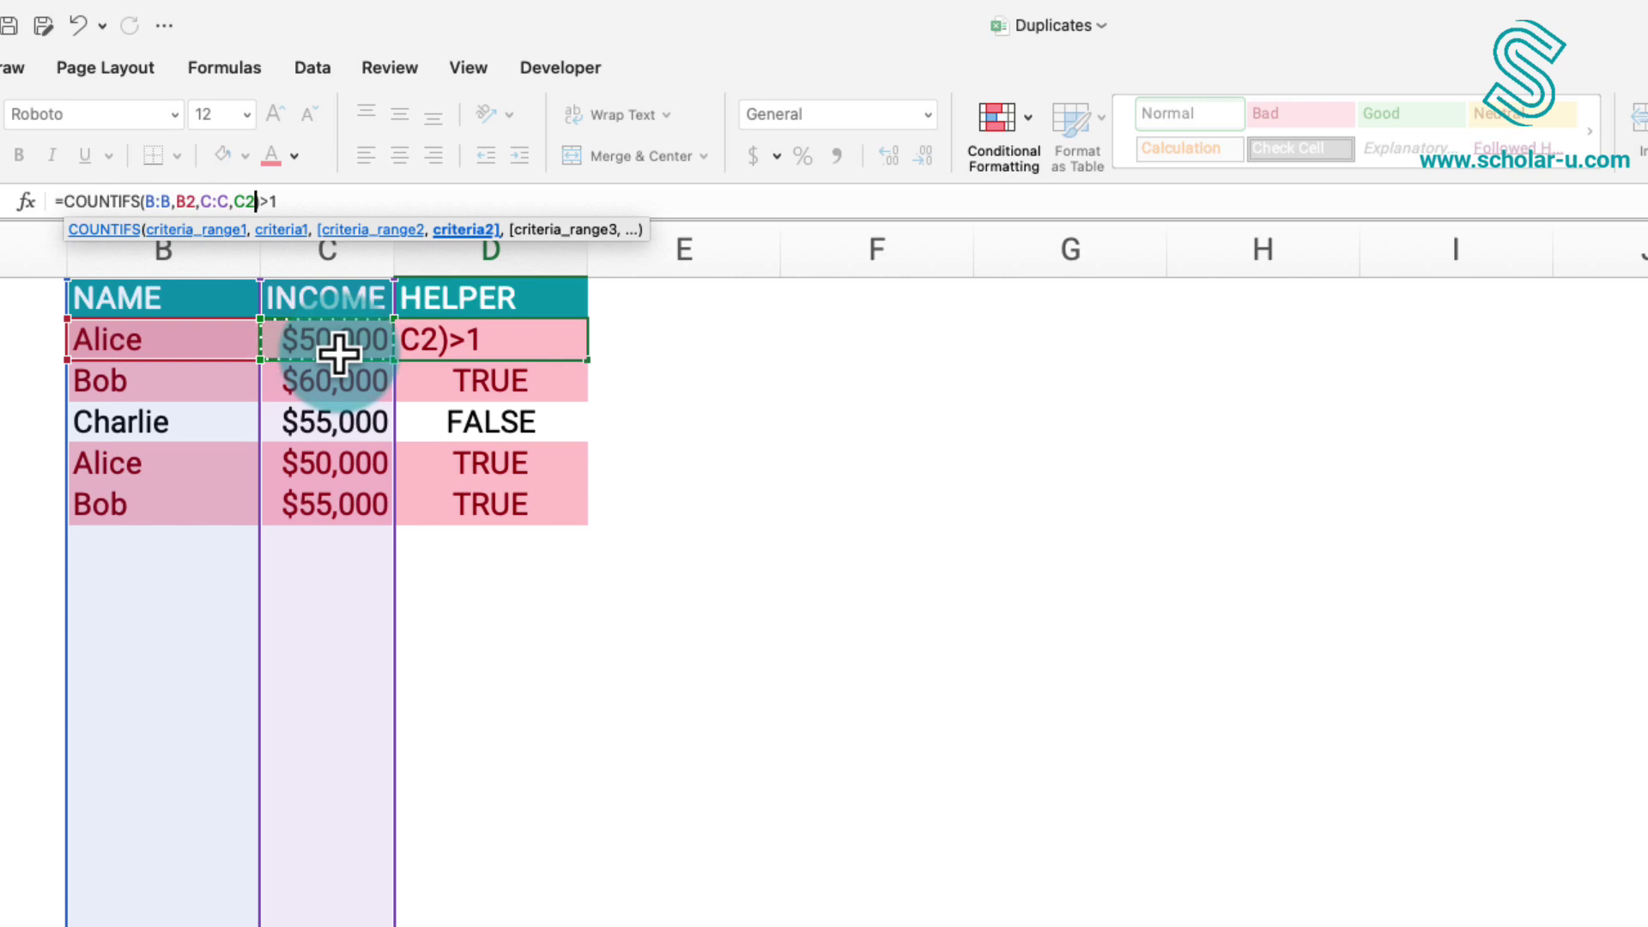
{"action": "key", "text": "Return"}
Step: Fill the COUNTIFS formula from D2 down to D6
{"action": "left_click", "coordinate": [505, 348]}
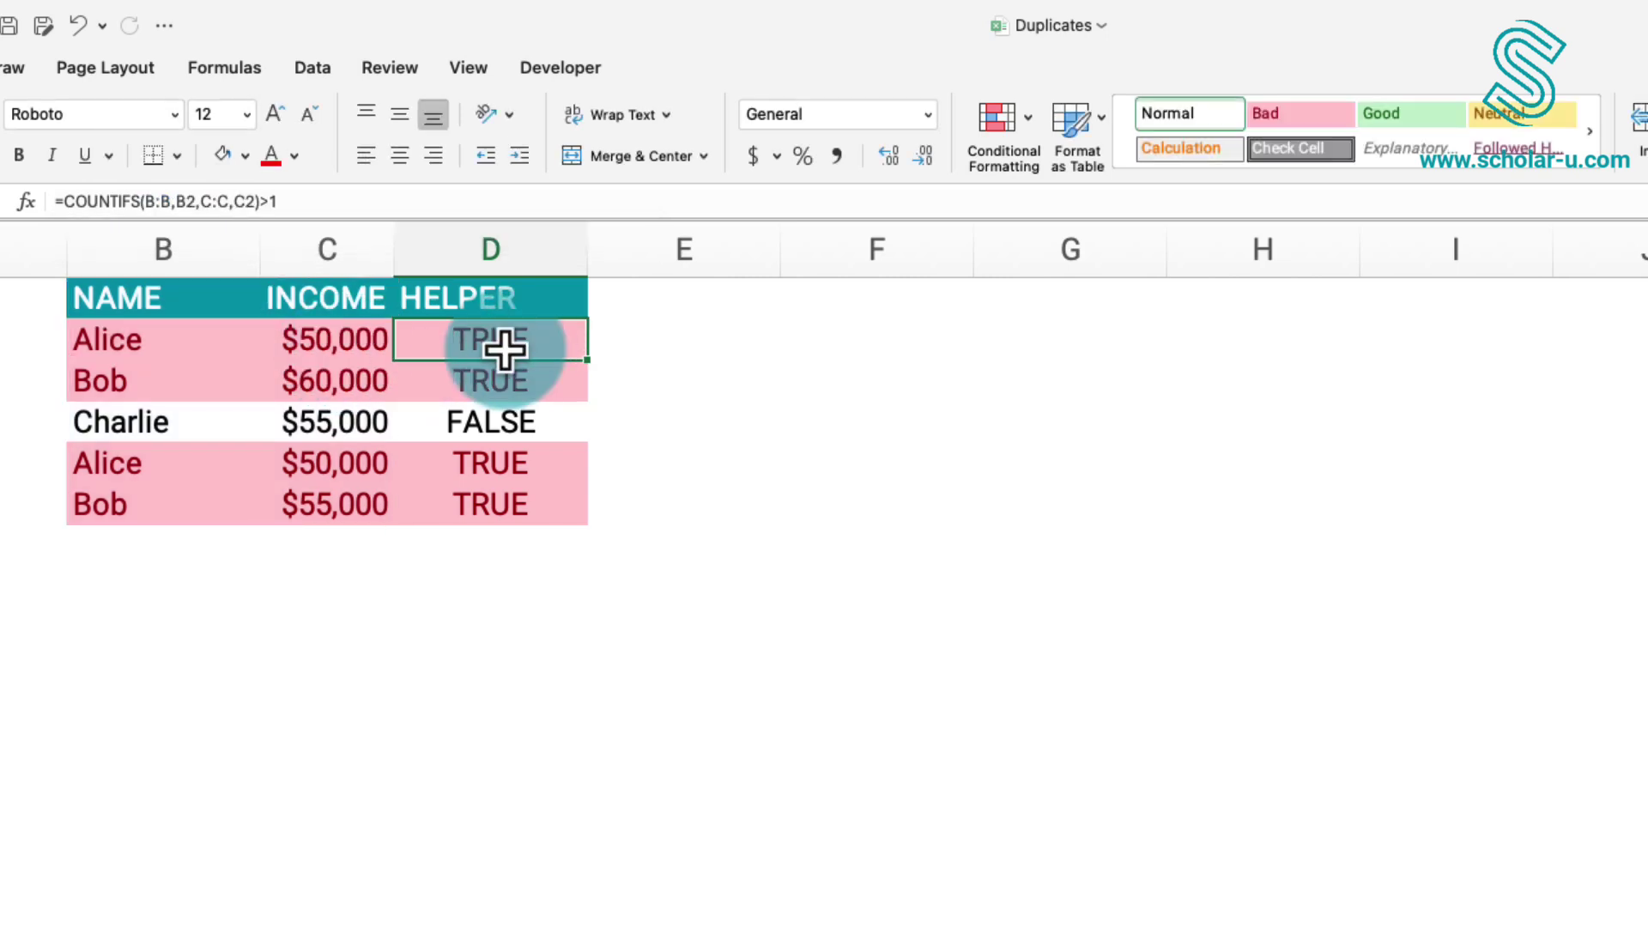
{"action": "double_click", "coordinate": [579, 364]}
{"action": "left_click", "coordinate": [804, 340]}
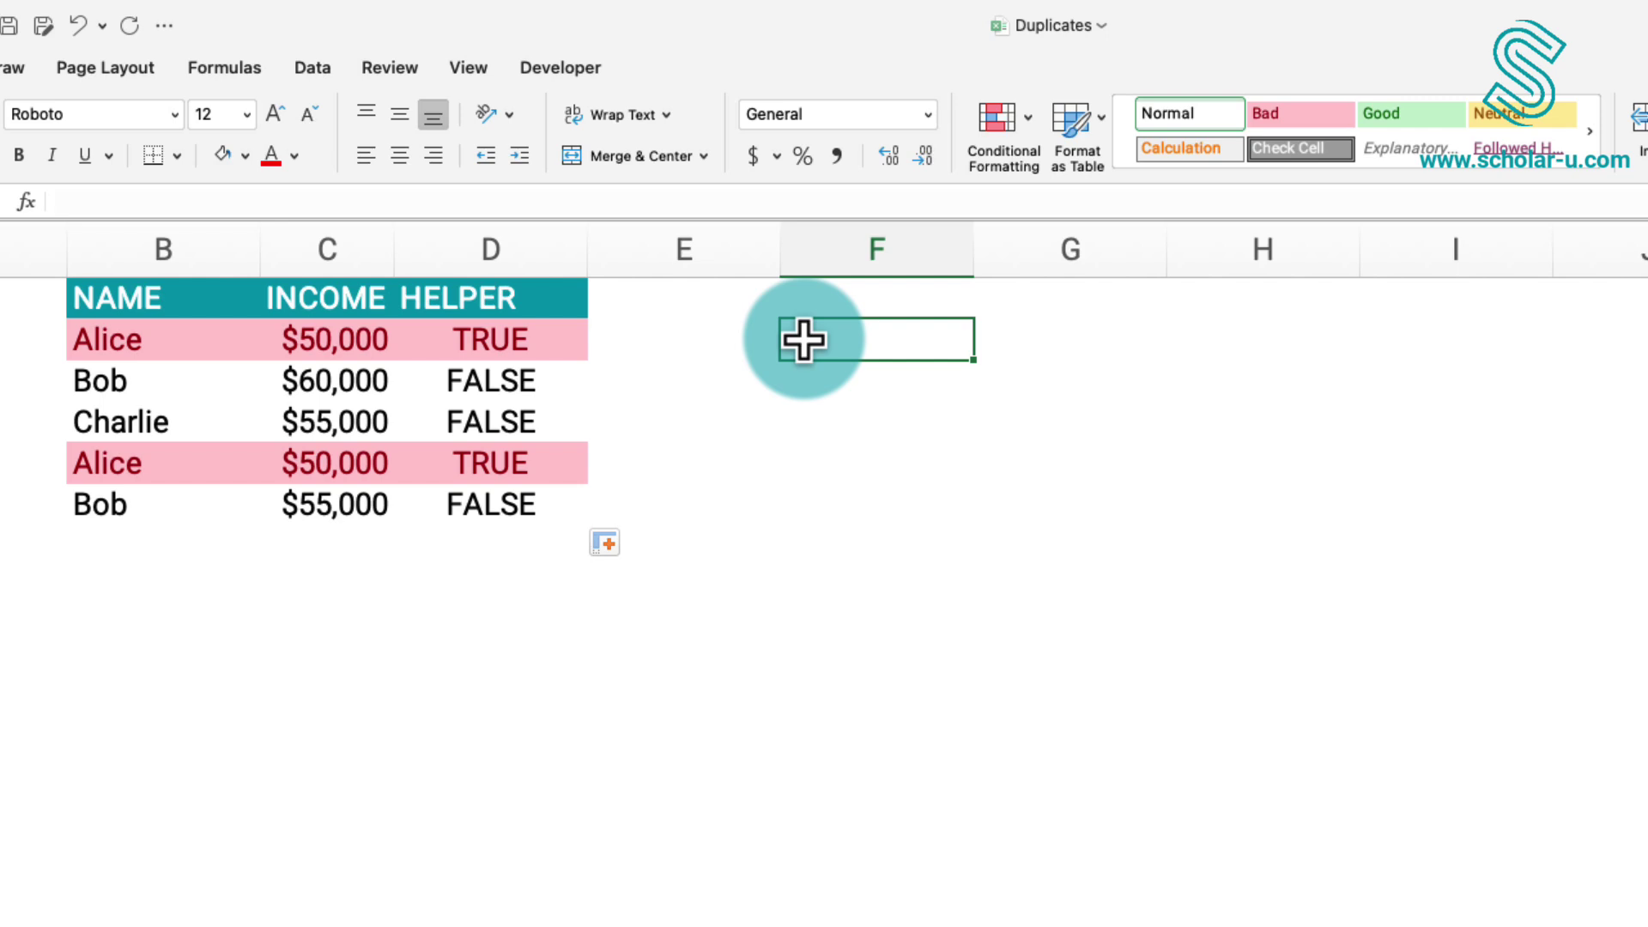
Step: Format the range B1:D6 as a table with headers using a light teal table style
{"action": "left_click", "coordinate": [178, 303]}
{"action": "key", "text": "super+a"}
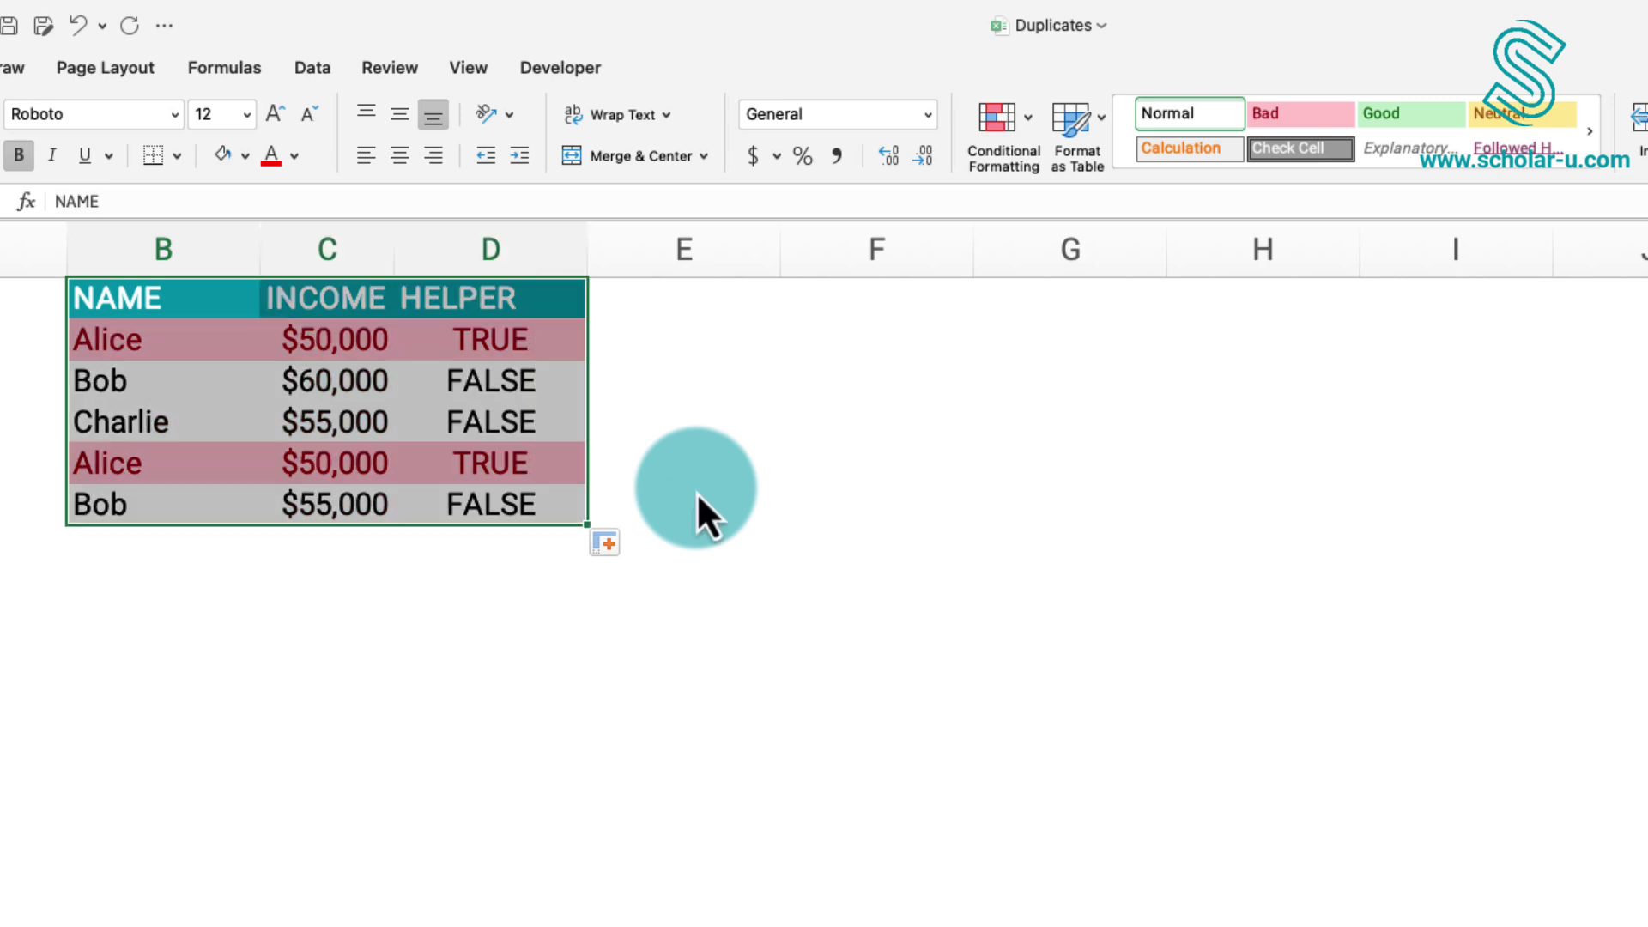
{"action": "left_click", "coordinate": [1105, 116]}
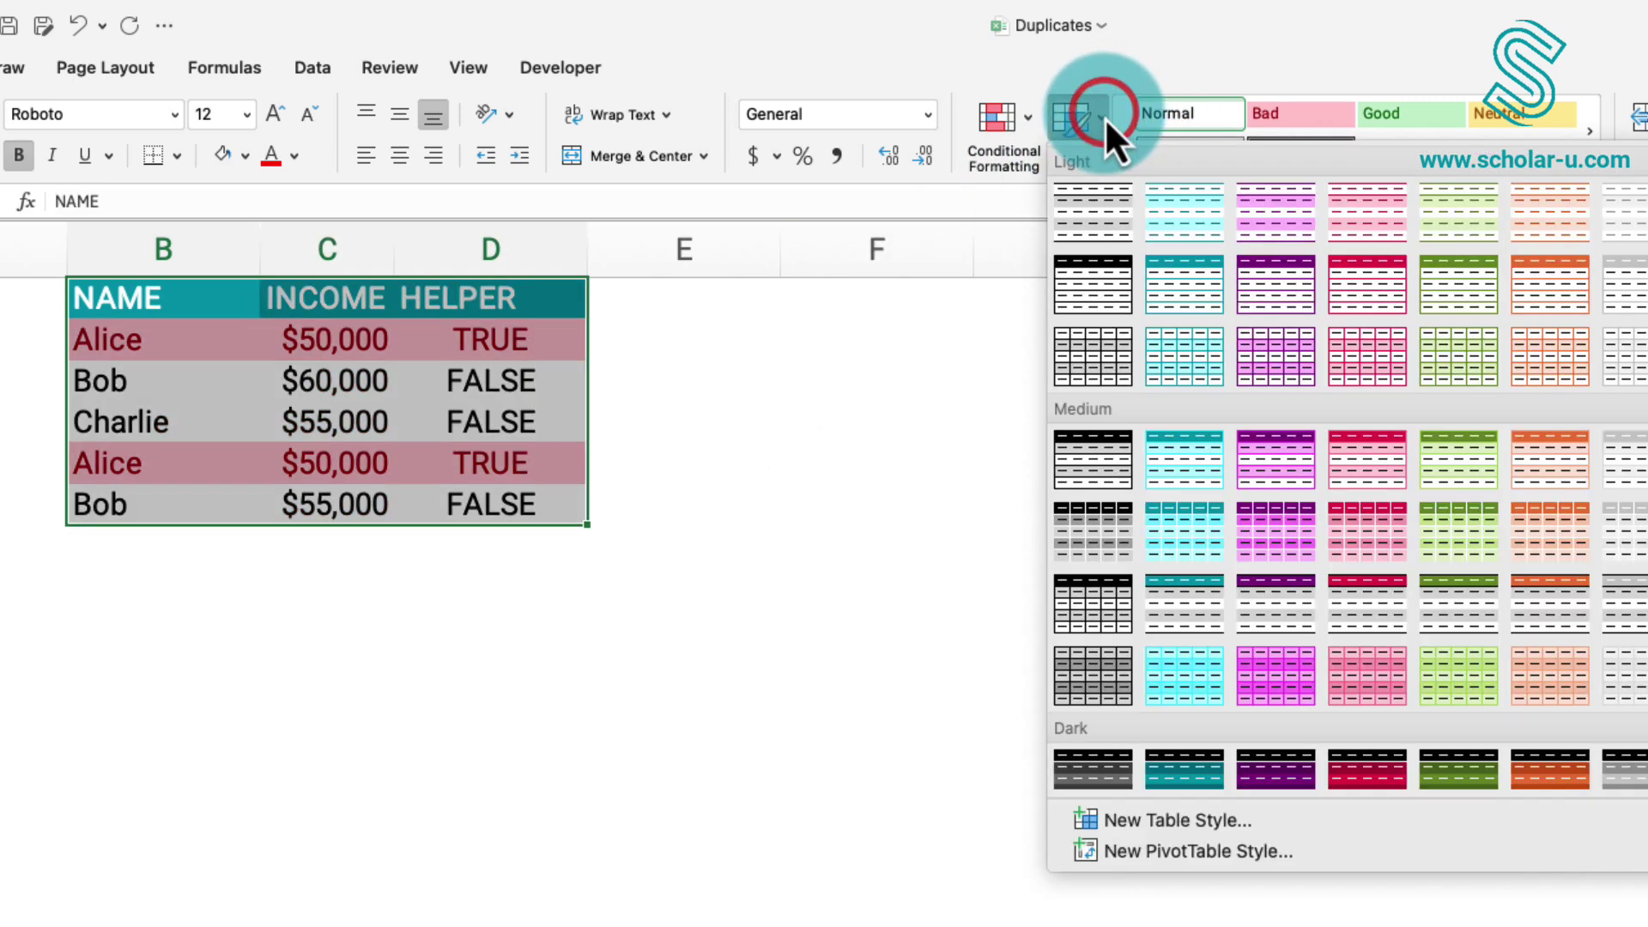
{"action": "left_click", "coordinate": [1167, 284]}
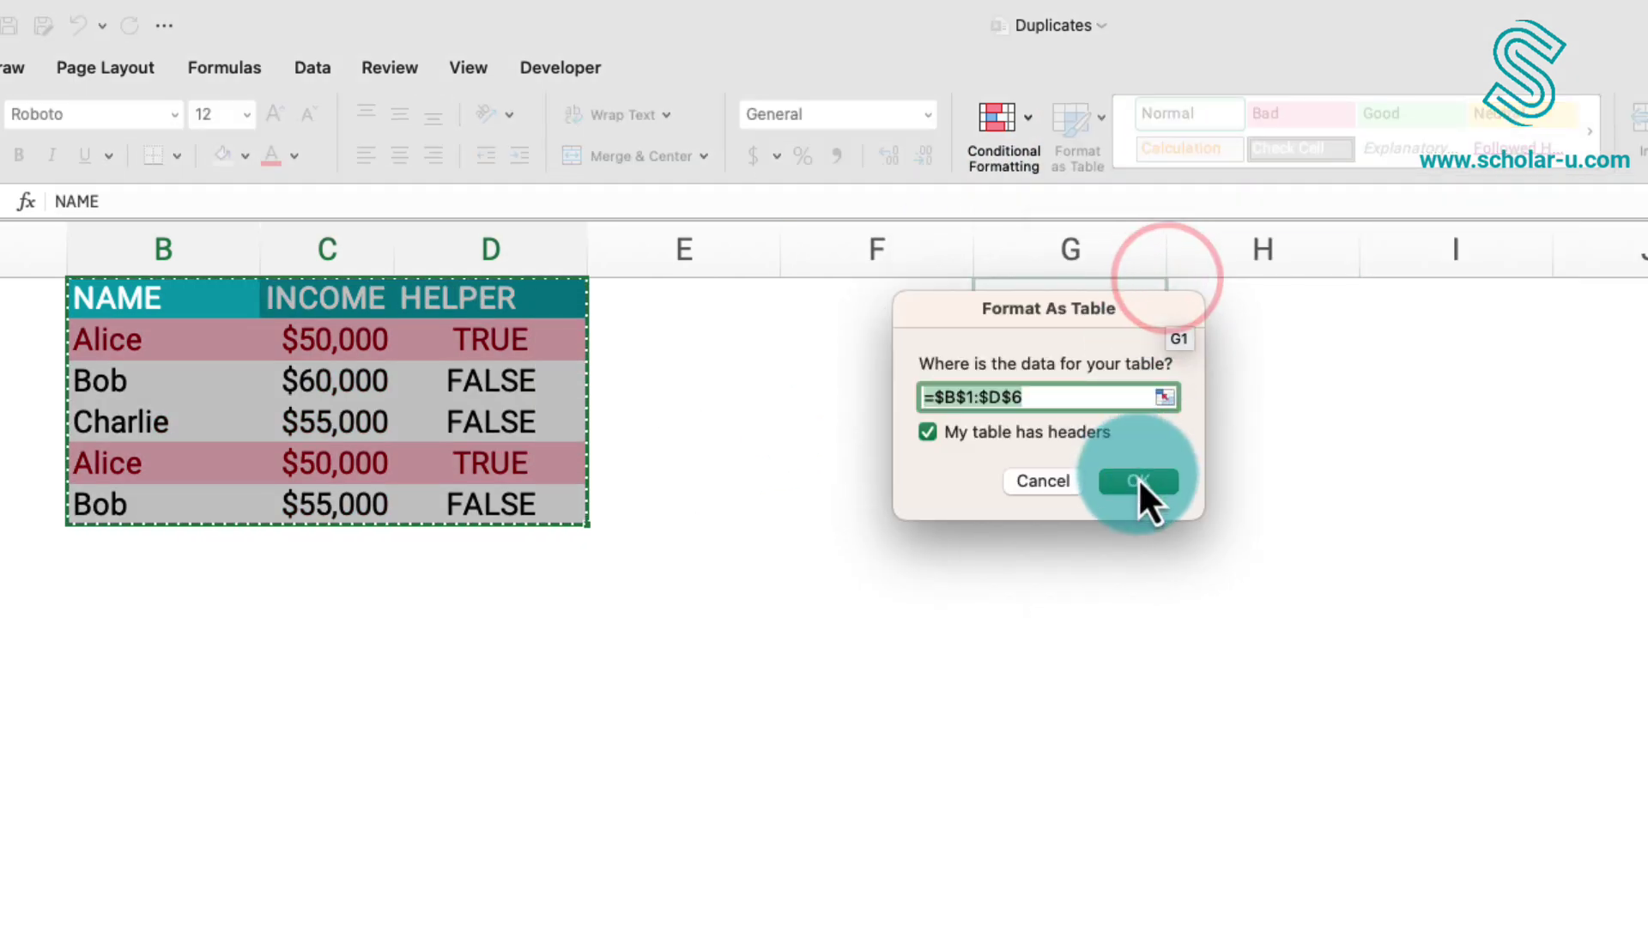
{"action": "left_click", "coordinate": [1138, 480]}
{"action": "left_click", "coordinate": [828, 423]}
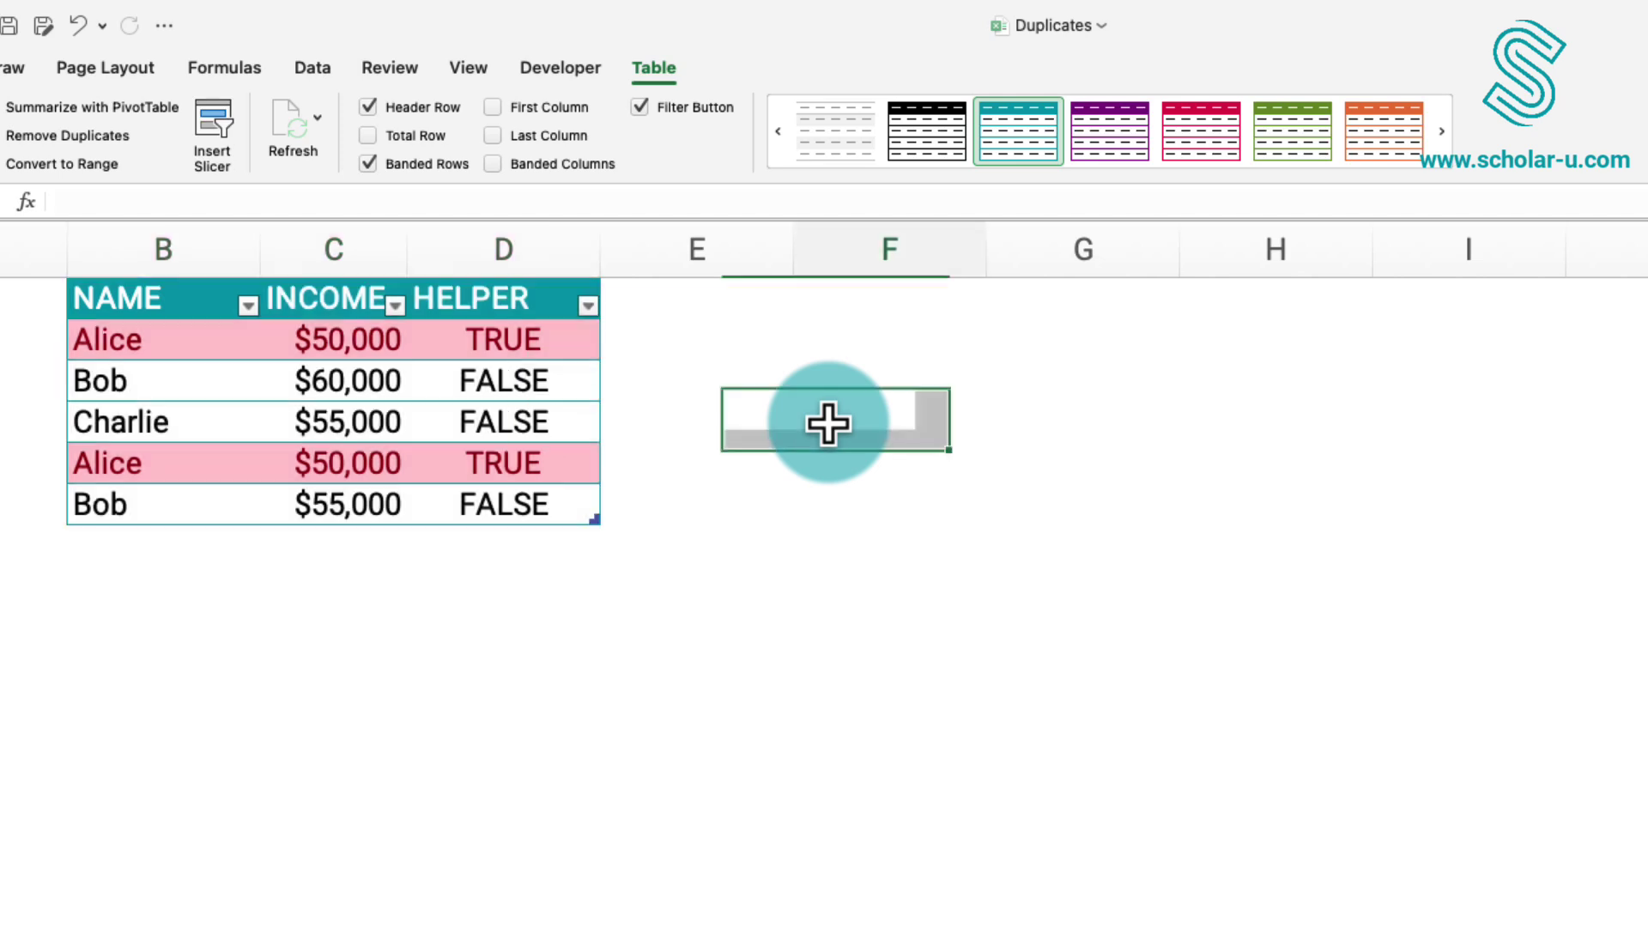
Step: Filter the HELPER column to show only the TRUE rows
{"action": "left_click", "coordinate": [588, 306]}
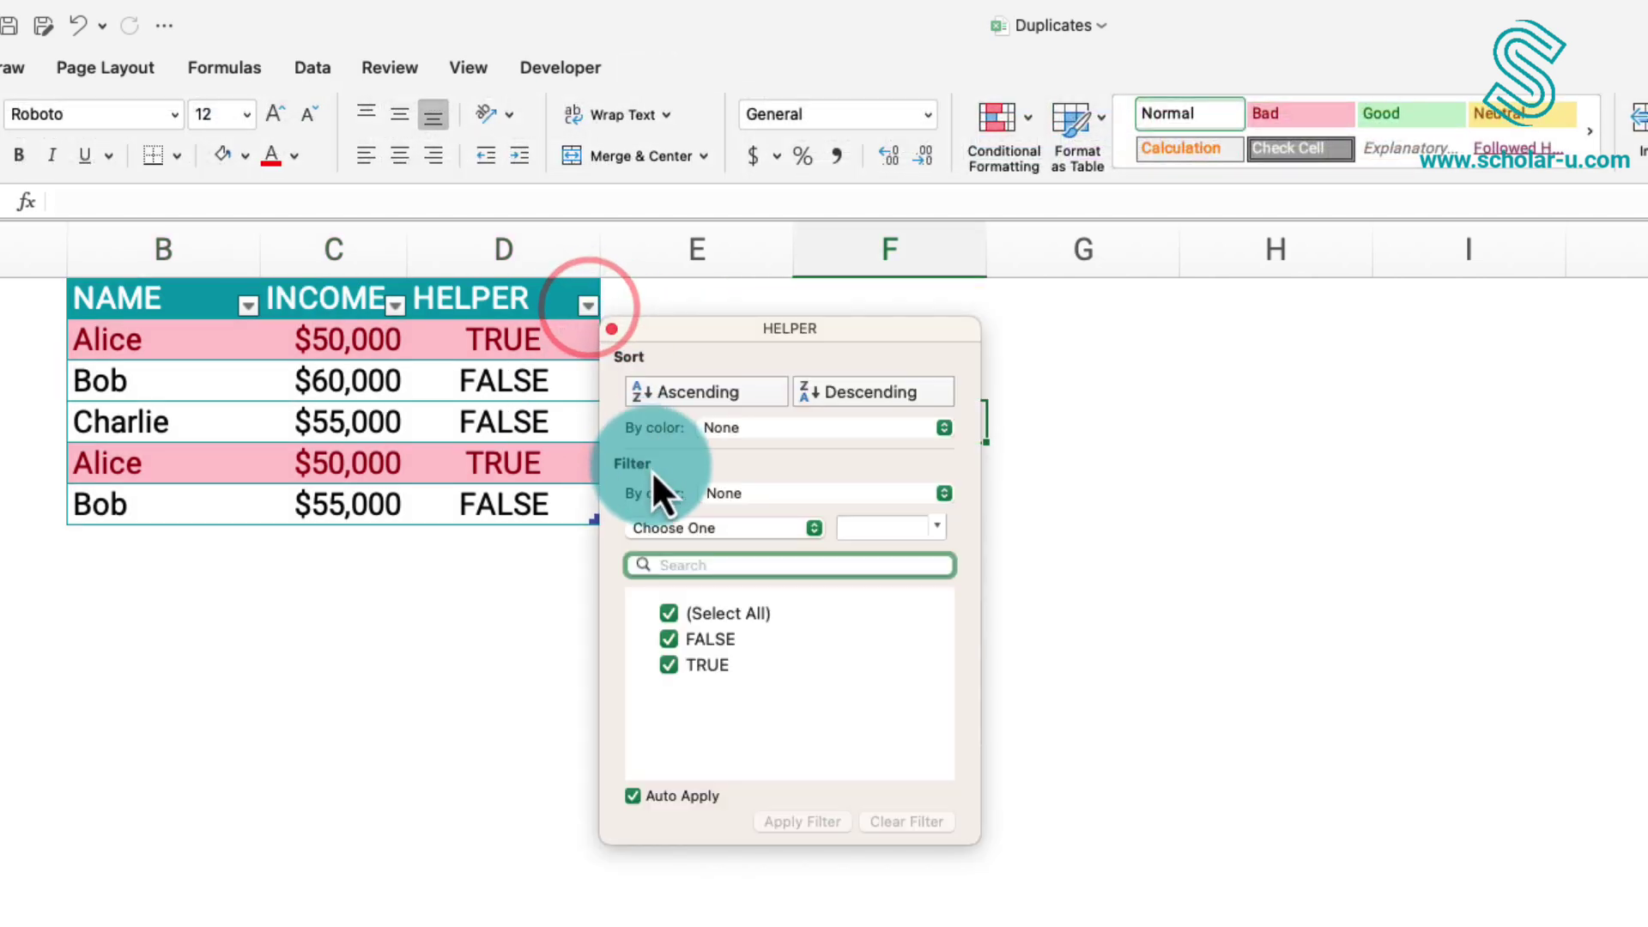
{"action": "left_click", "coordinate": [667, 612]}
{"action": "left_click", "coordinate": [669, 664]}
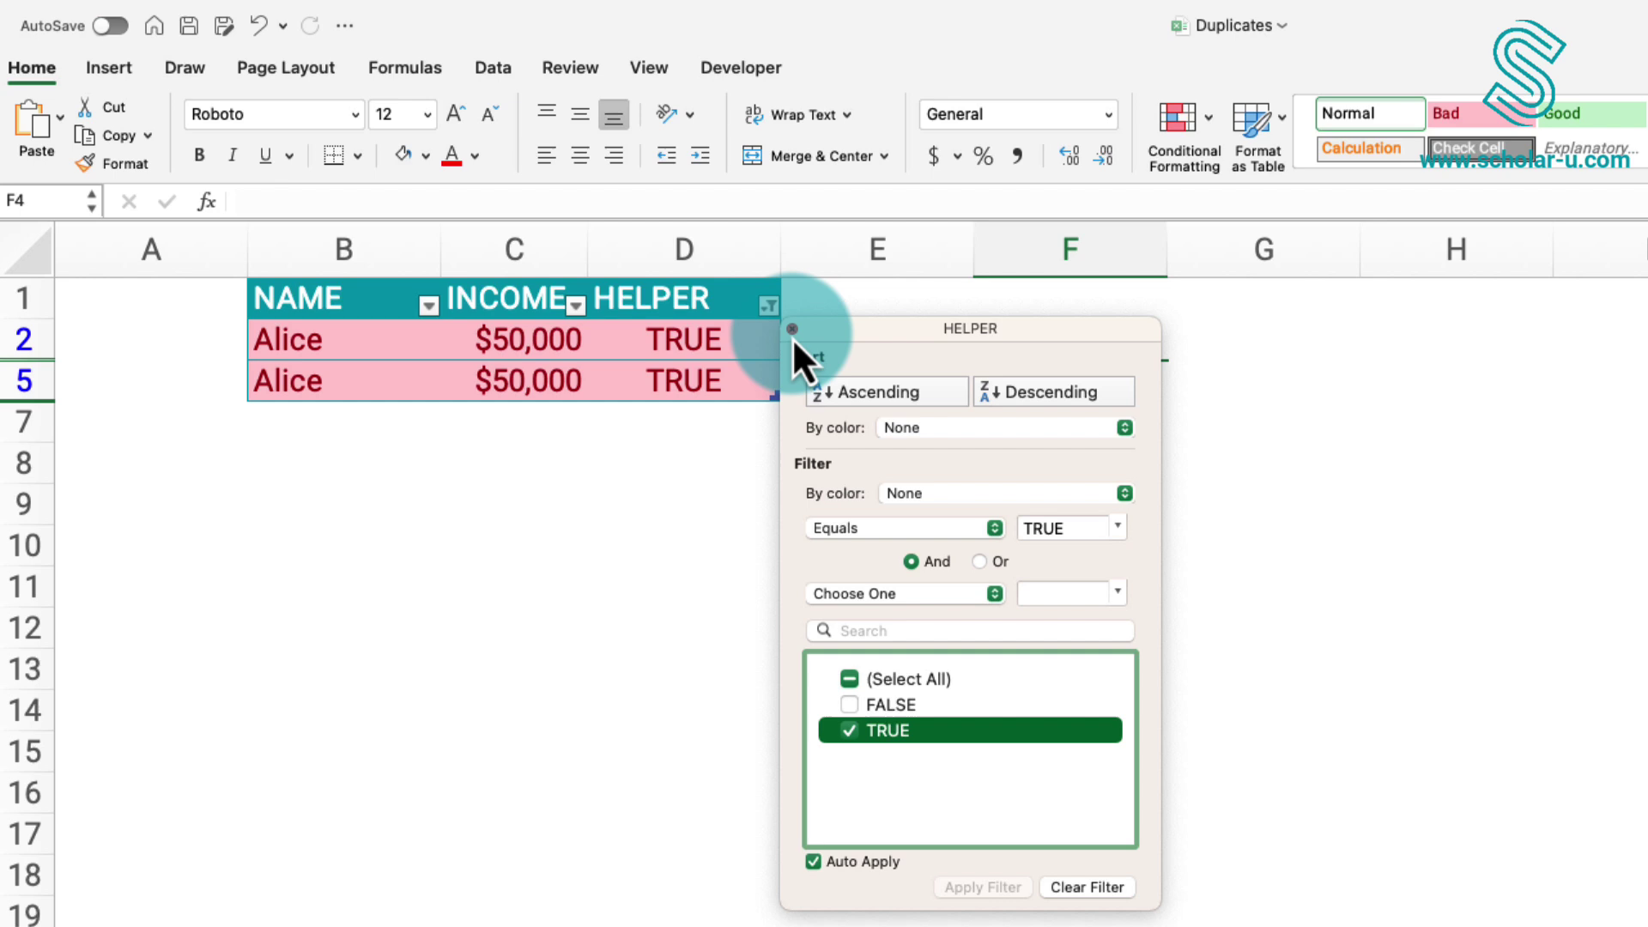
{"action": "left_click", "coordinate": [792, 329]}
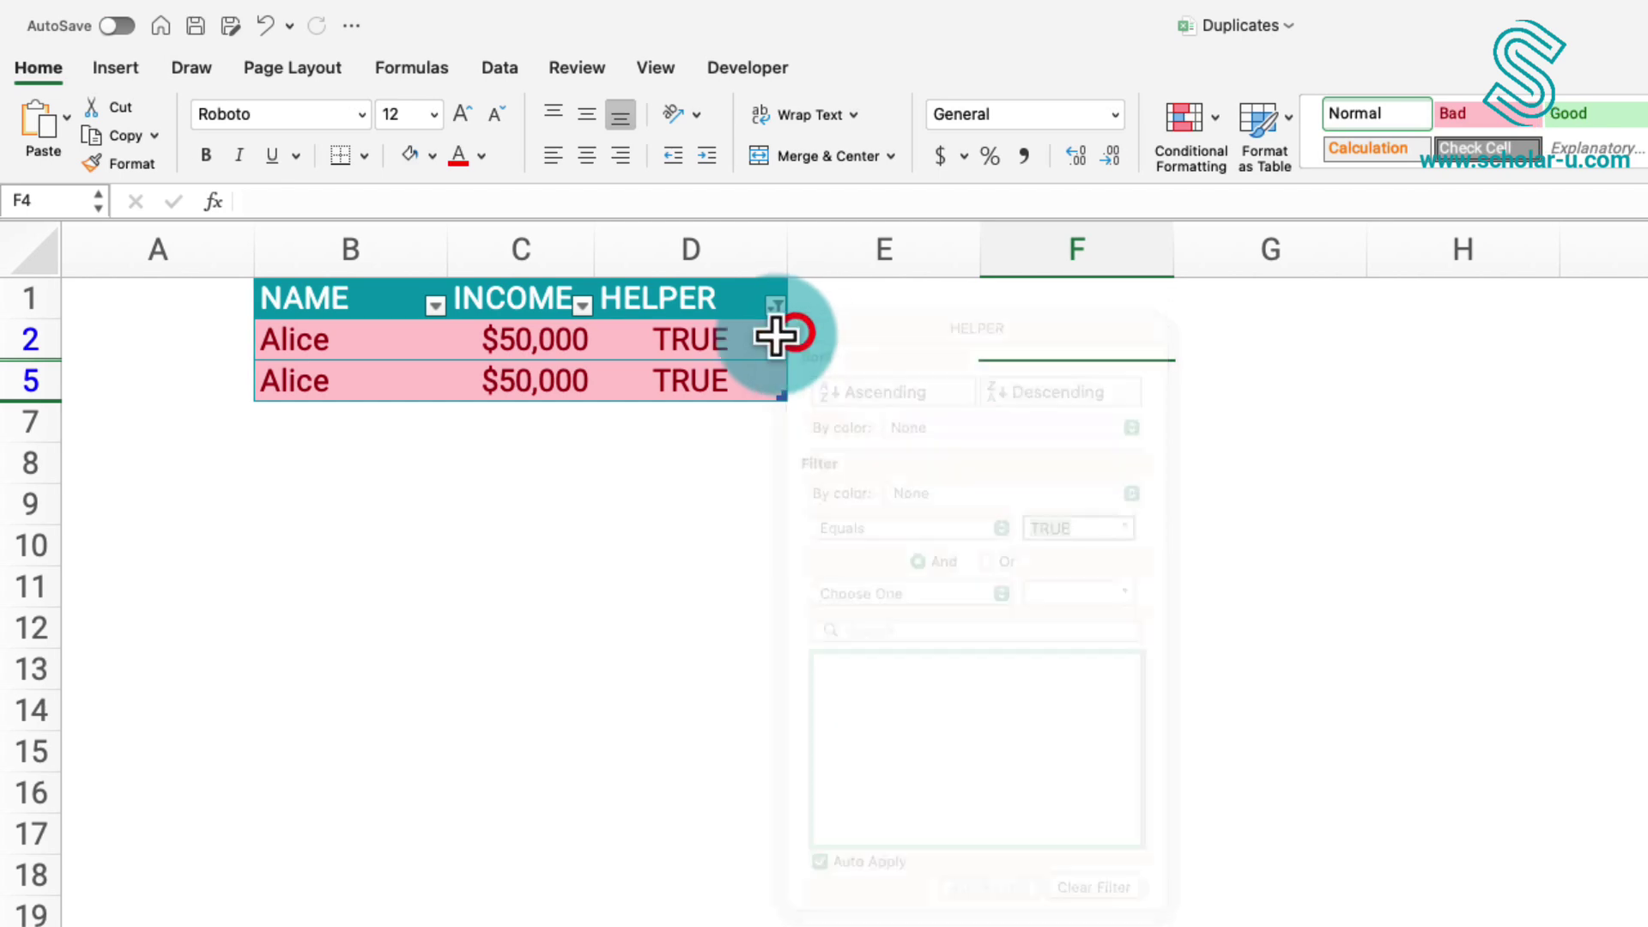
{"action": "left_click", "coordinate": [18, 380]}
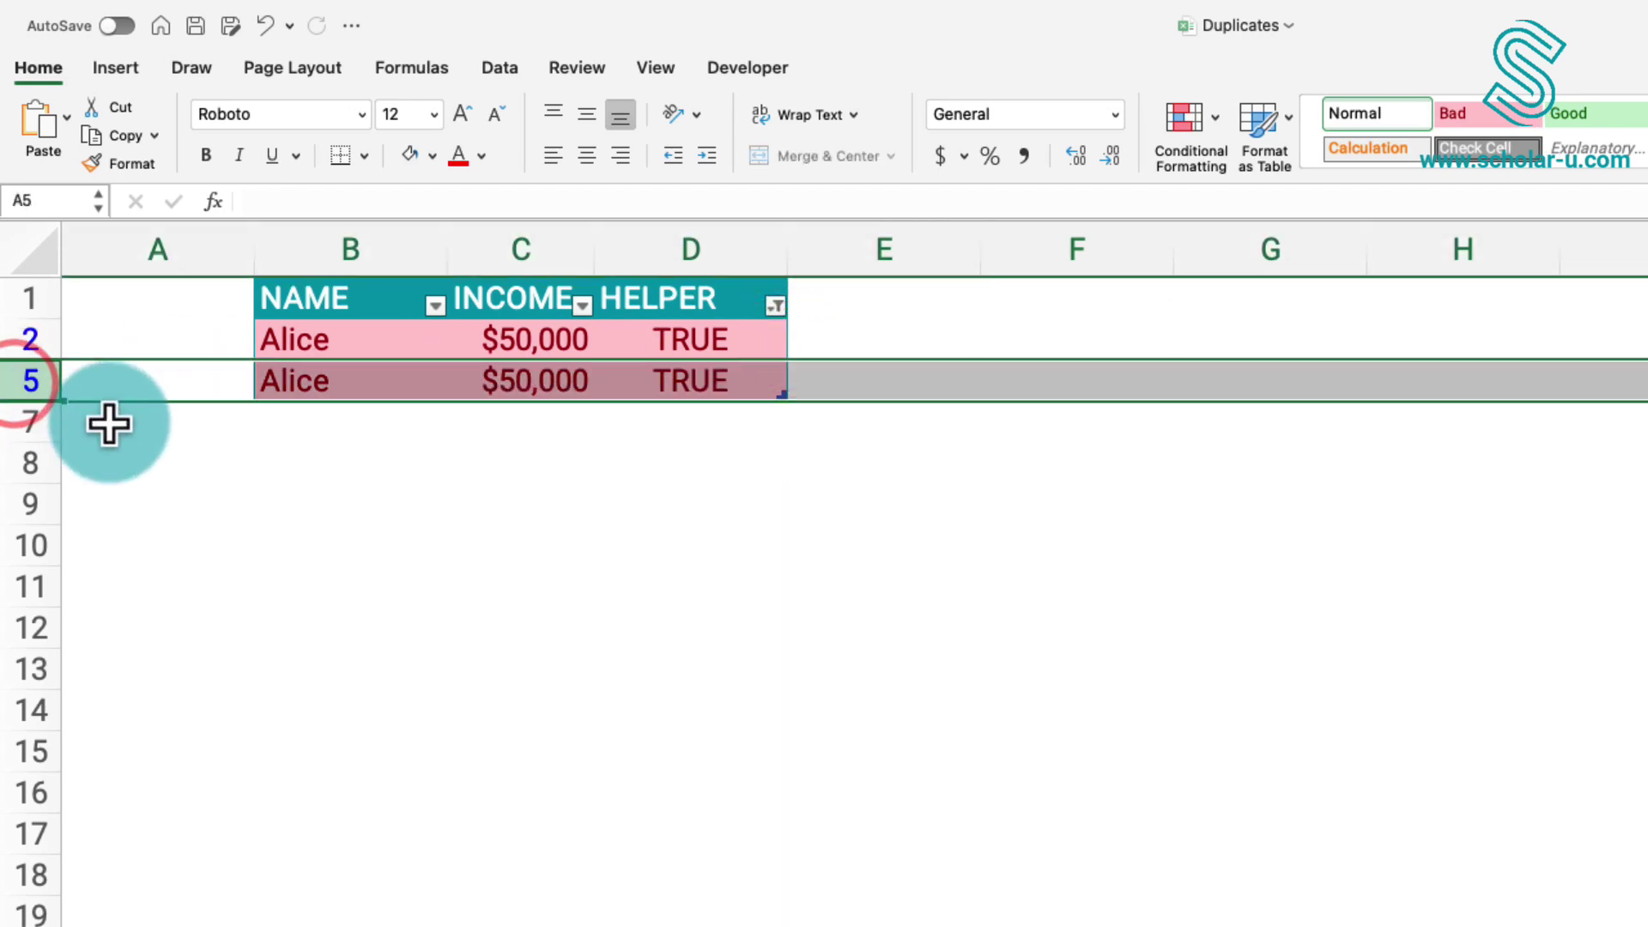
{"action": "right_click", "coordinate": [38, 380]}
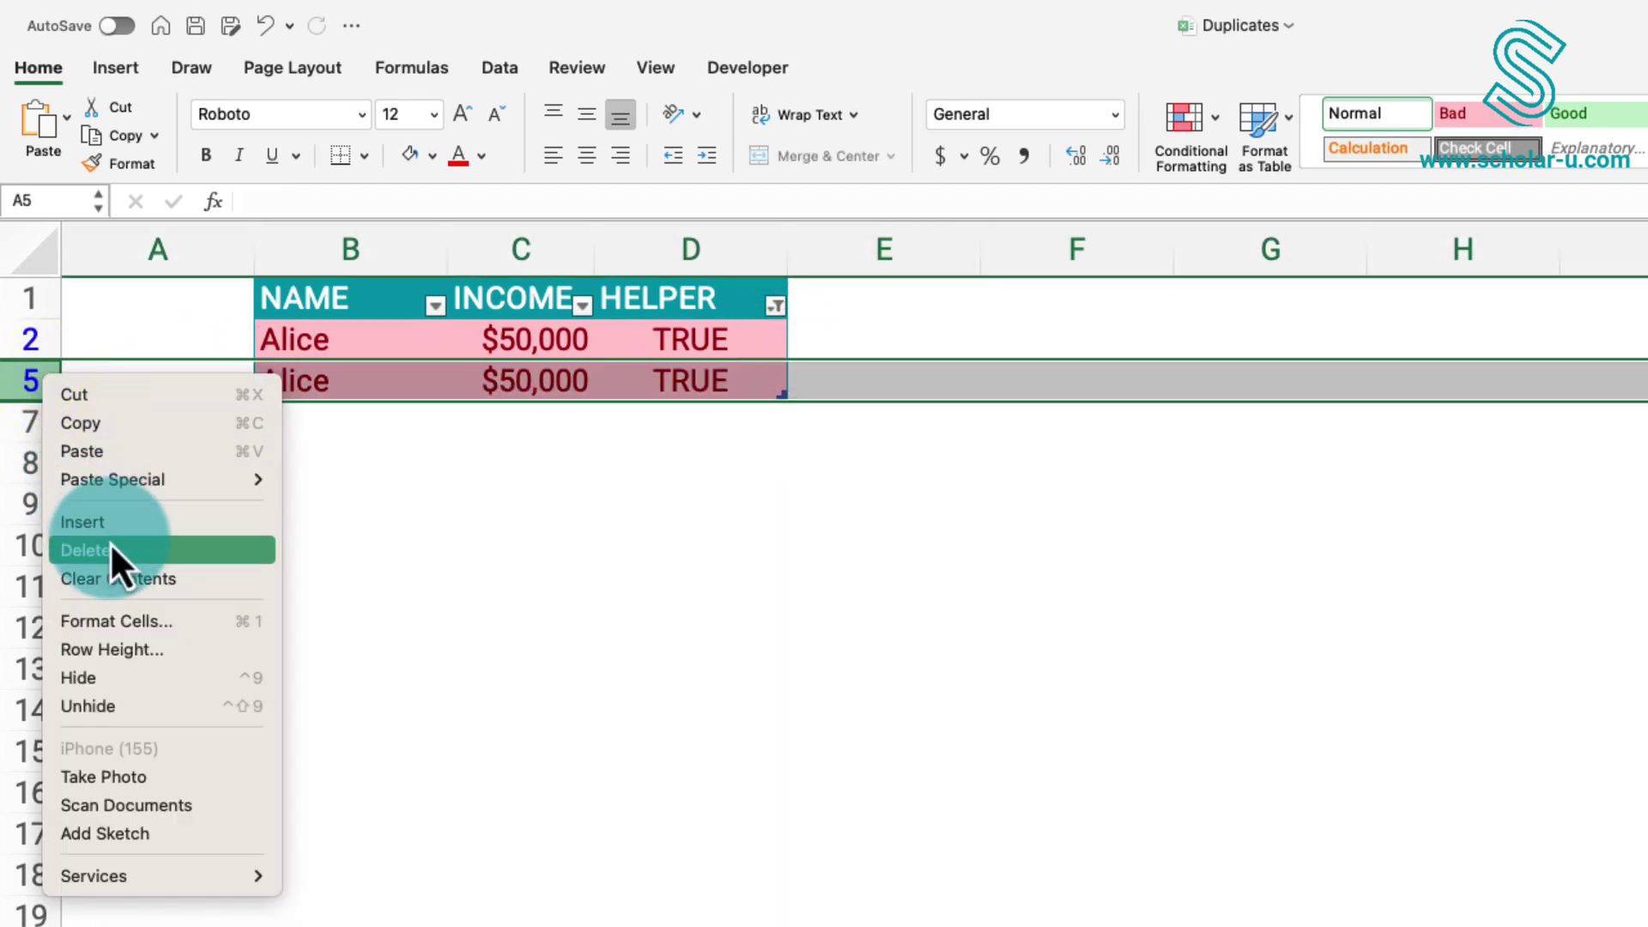
{"action": "left_click", "coordinate": [955, 367]}
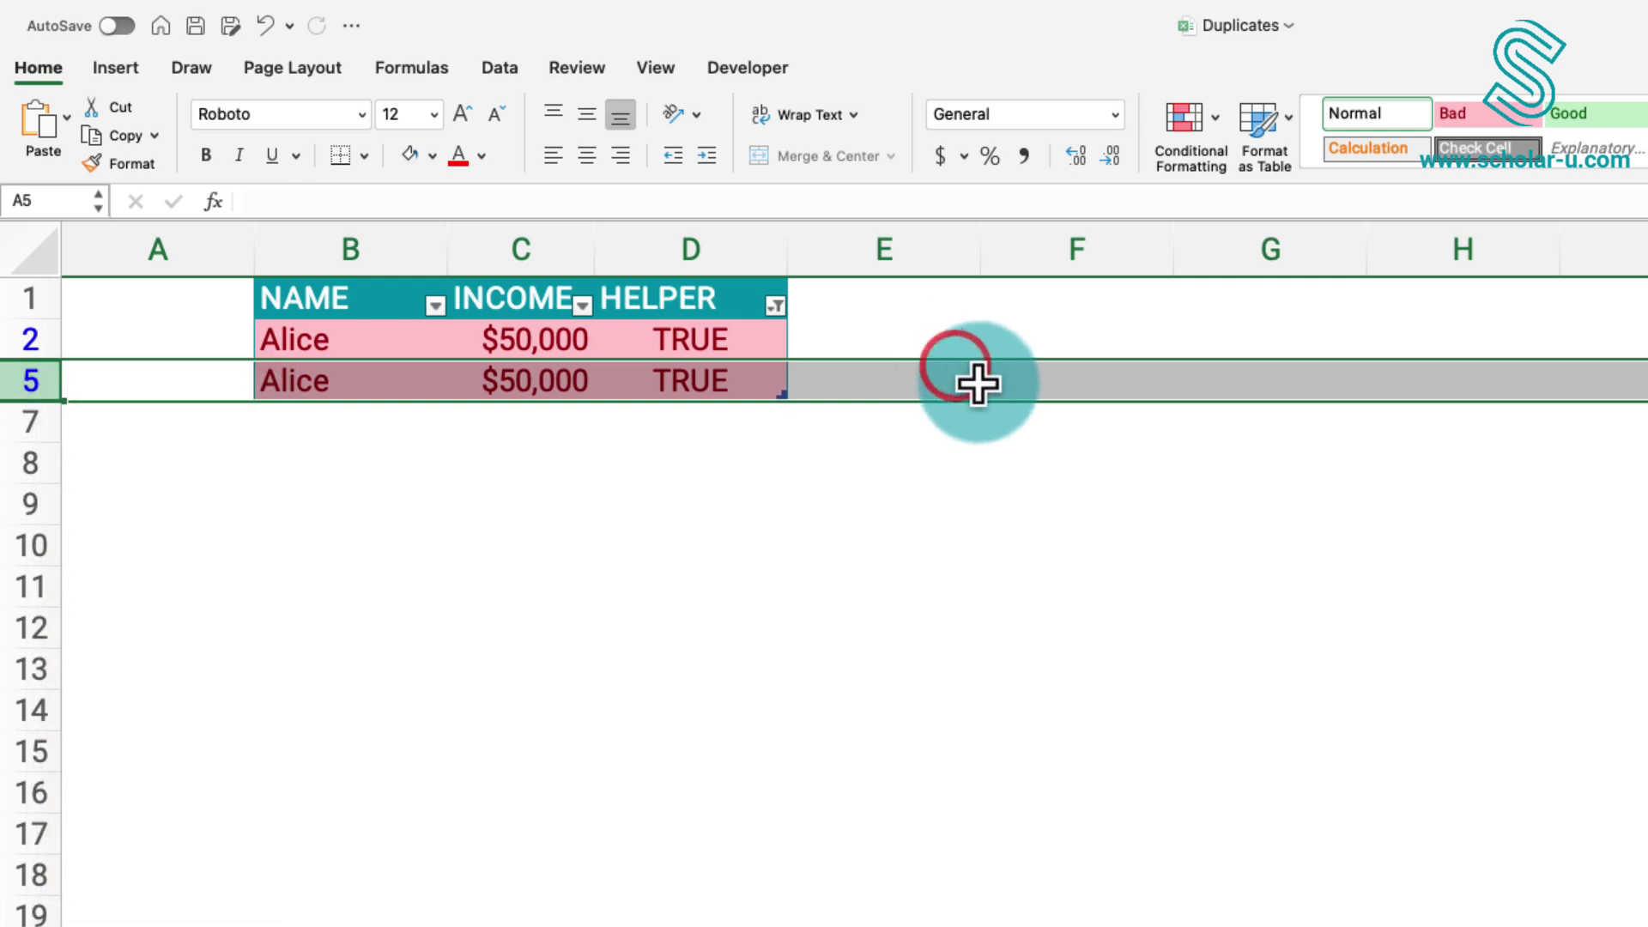
{"action": "left_click", "coordinate": [979, 378]}
Step: Undo the recent edits back to a plain range without the filter, table format, COUNTIFS formula or conditional formatting
{"action": "key", "text": "super+z"}
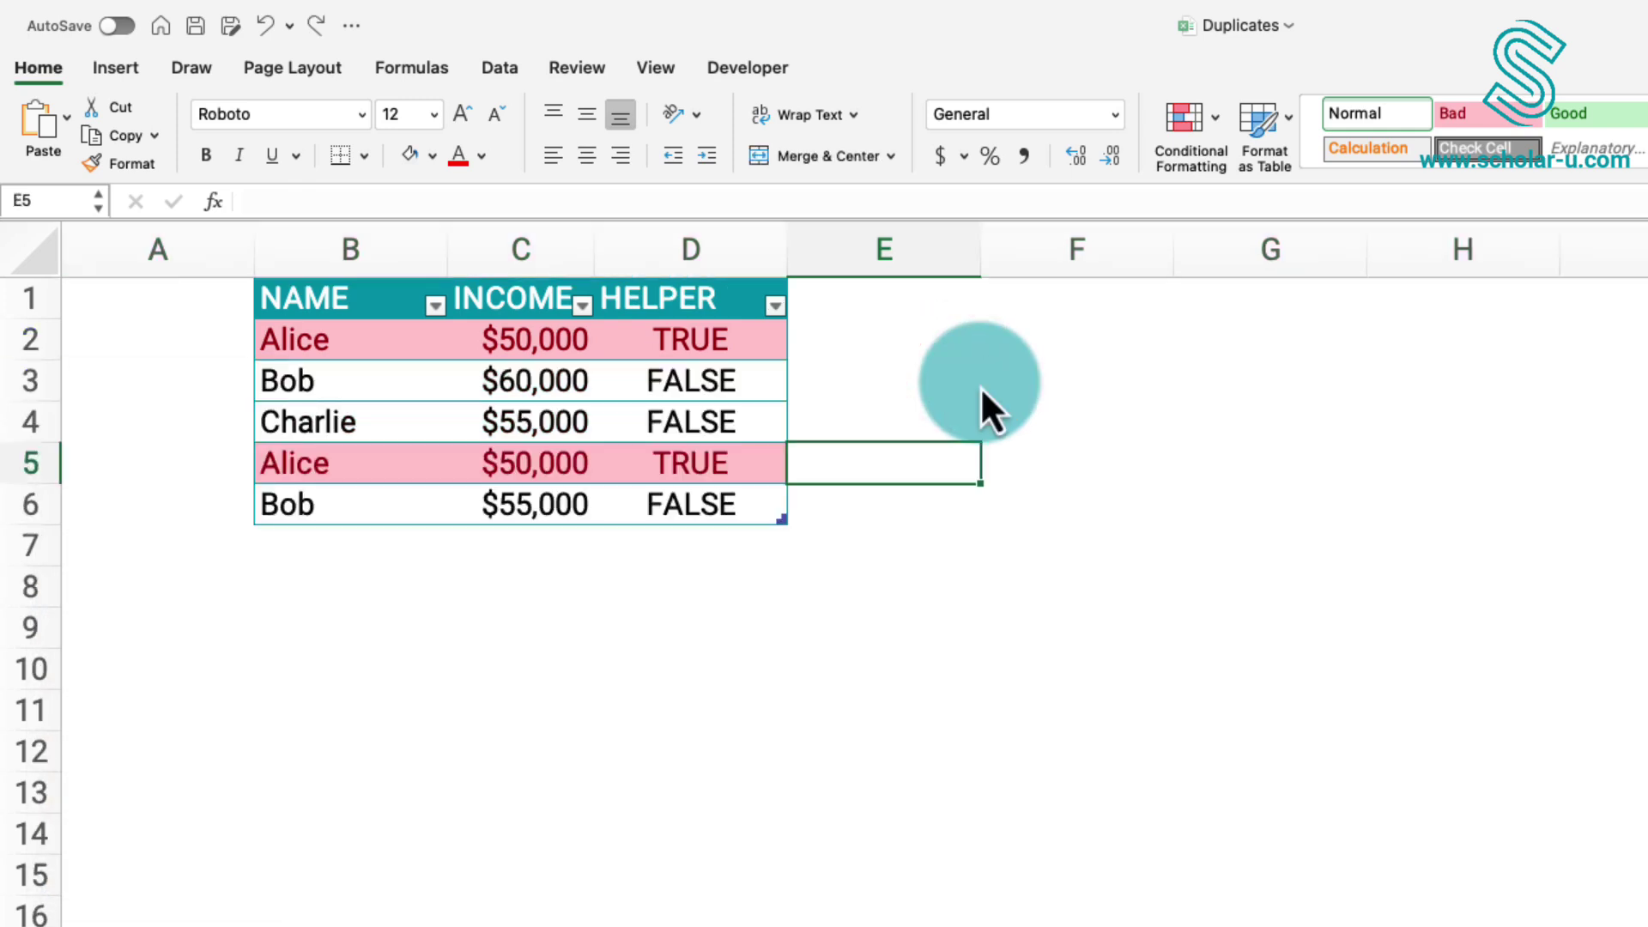
{"action": "key", "text": "super+z"}
{"action": "key", "text": "super+z"}
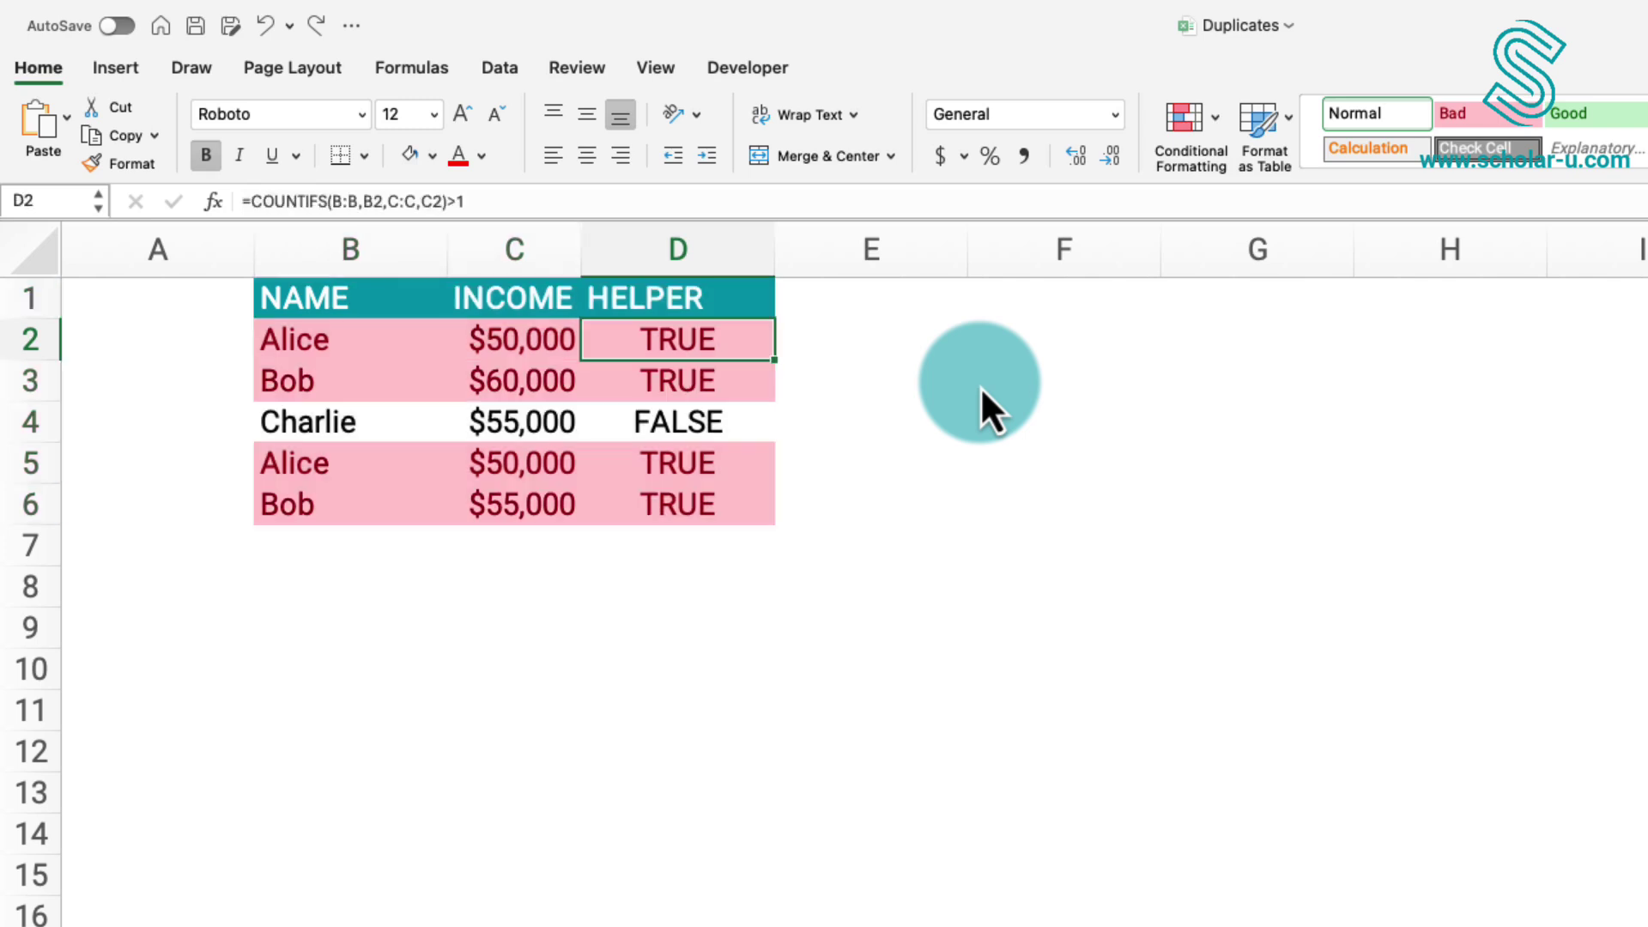
{"action": "key", "text": "super+z"}
Step: Delete the HELPER column D
{"action": "left_click", "coordinate": [697, 253]}
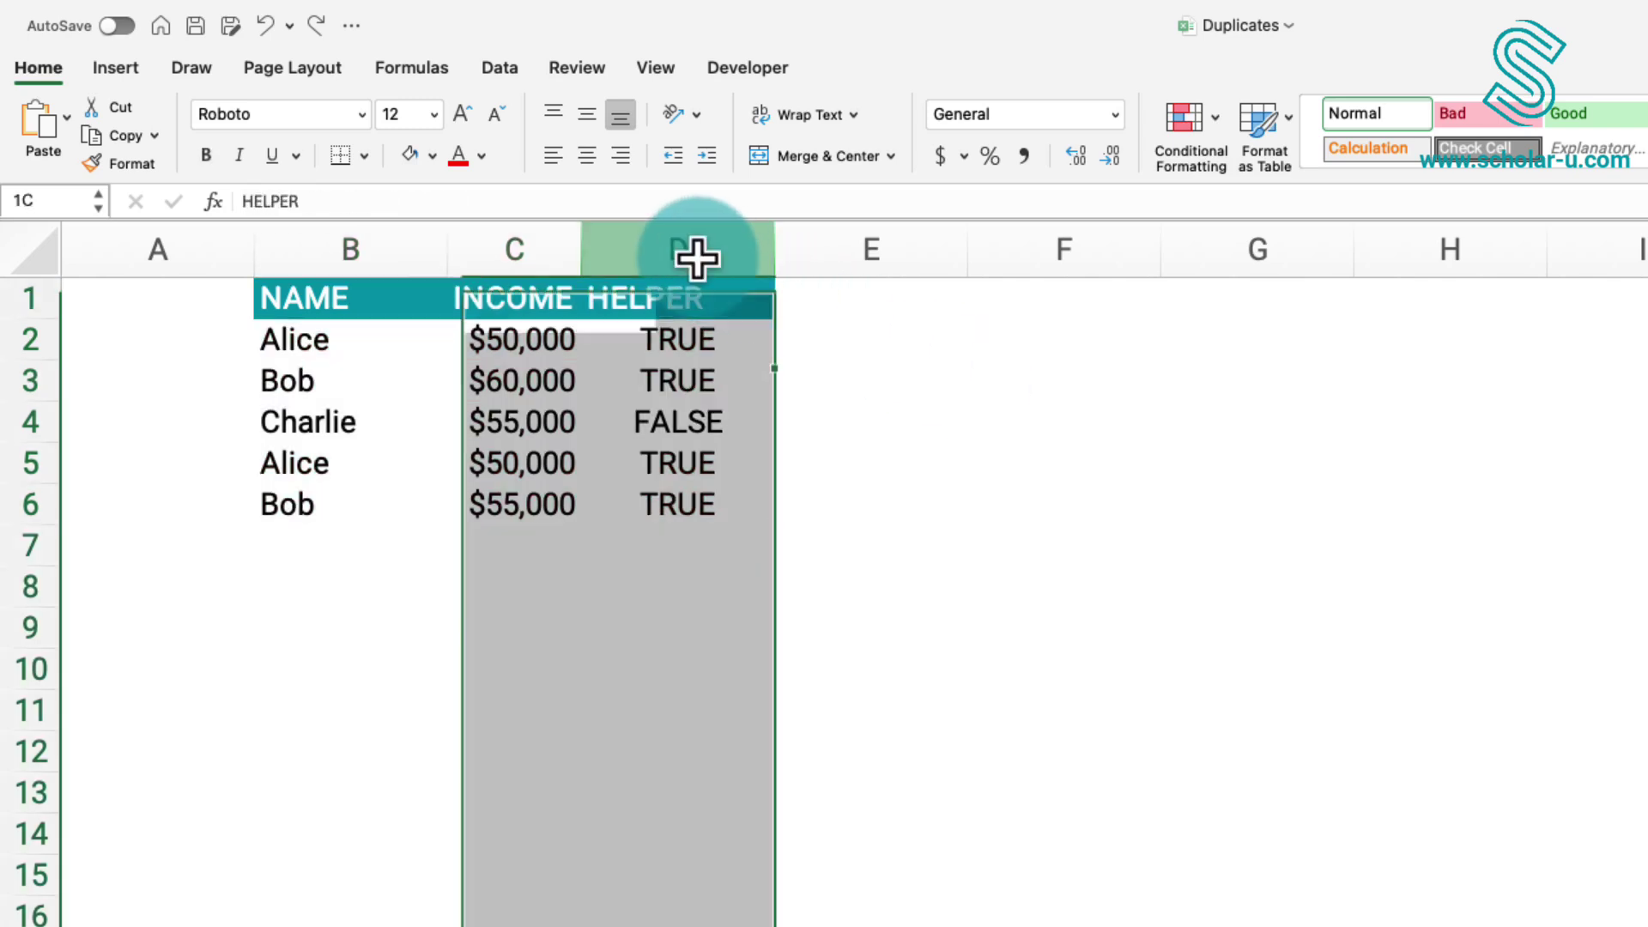
{"action": "right_click", "coordinate": [697, 254]}
{"action": "left_click", "coordinate": [754, 424]}
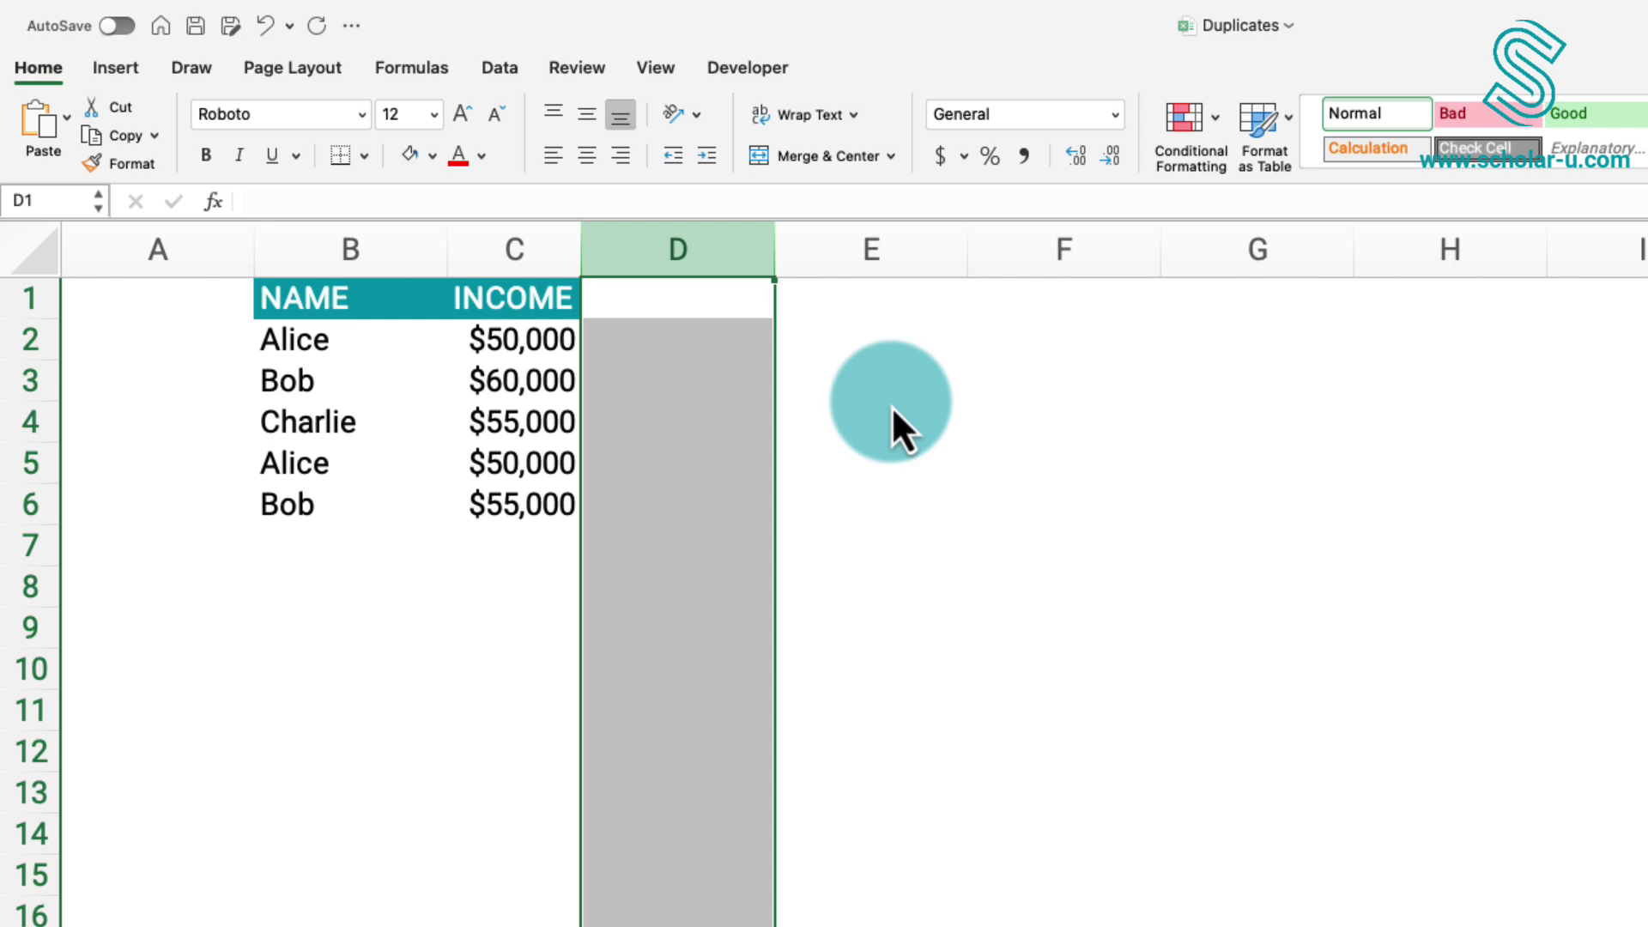
Step: Remove duplicates from B1:C6 by comparing only the NAME column, and undo the removal
{"action": "left_click", "coordinate": [323, 311]}
{"action": "key", "text": "super+a"}
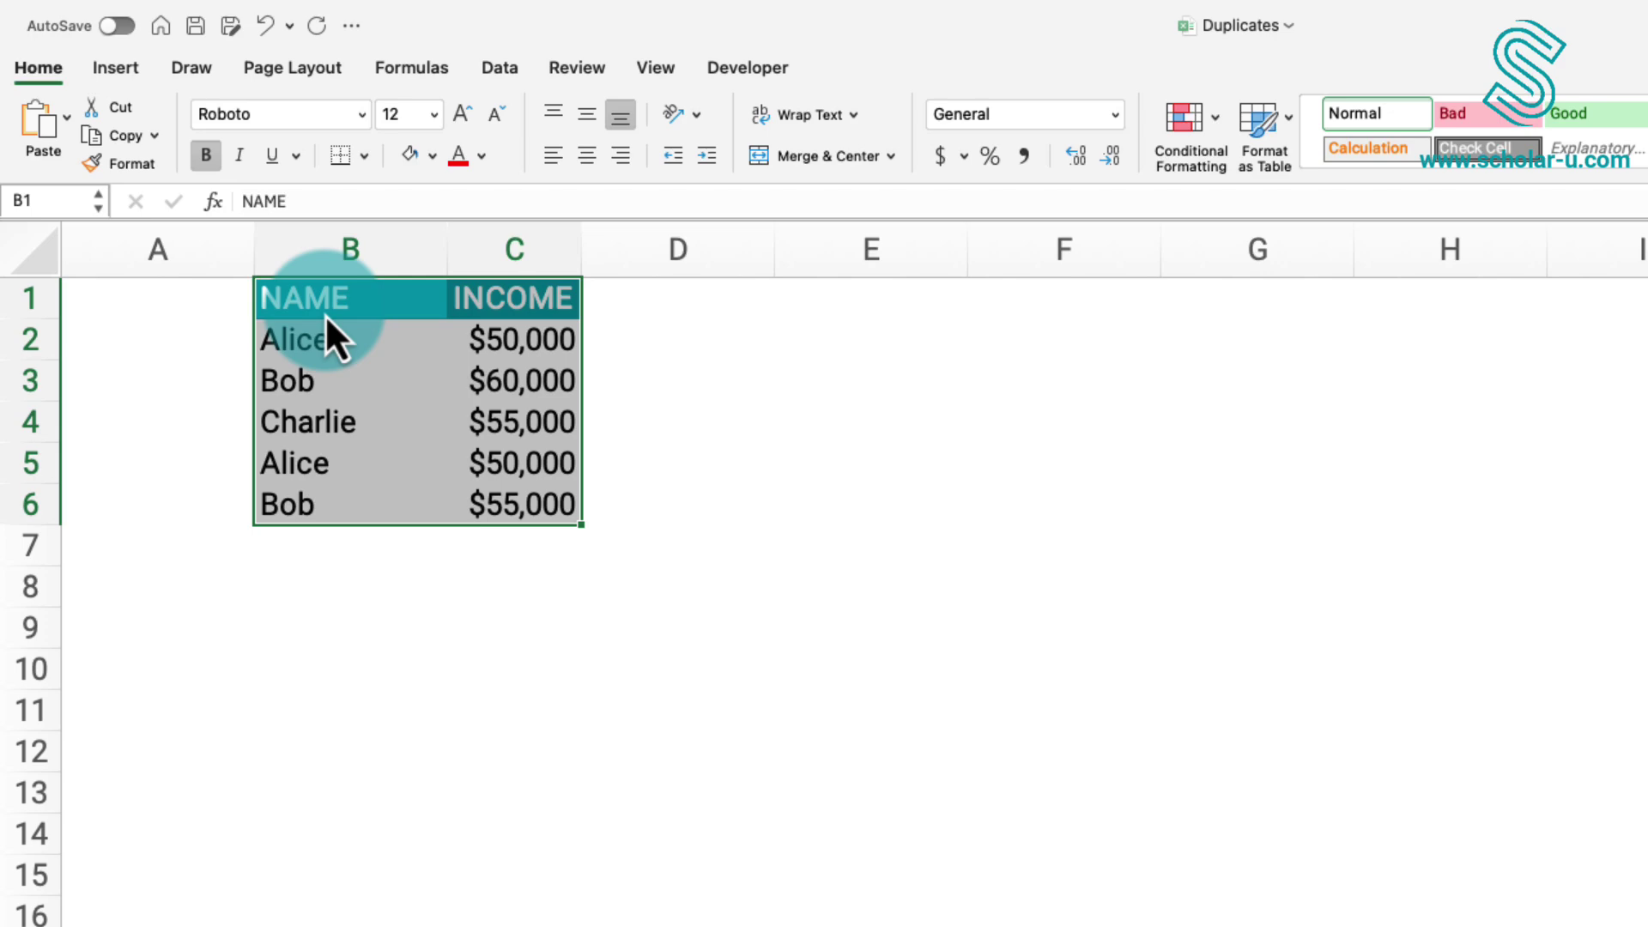
{"action": "left_click", "coordinate": [490, 79]}
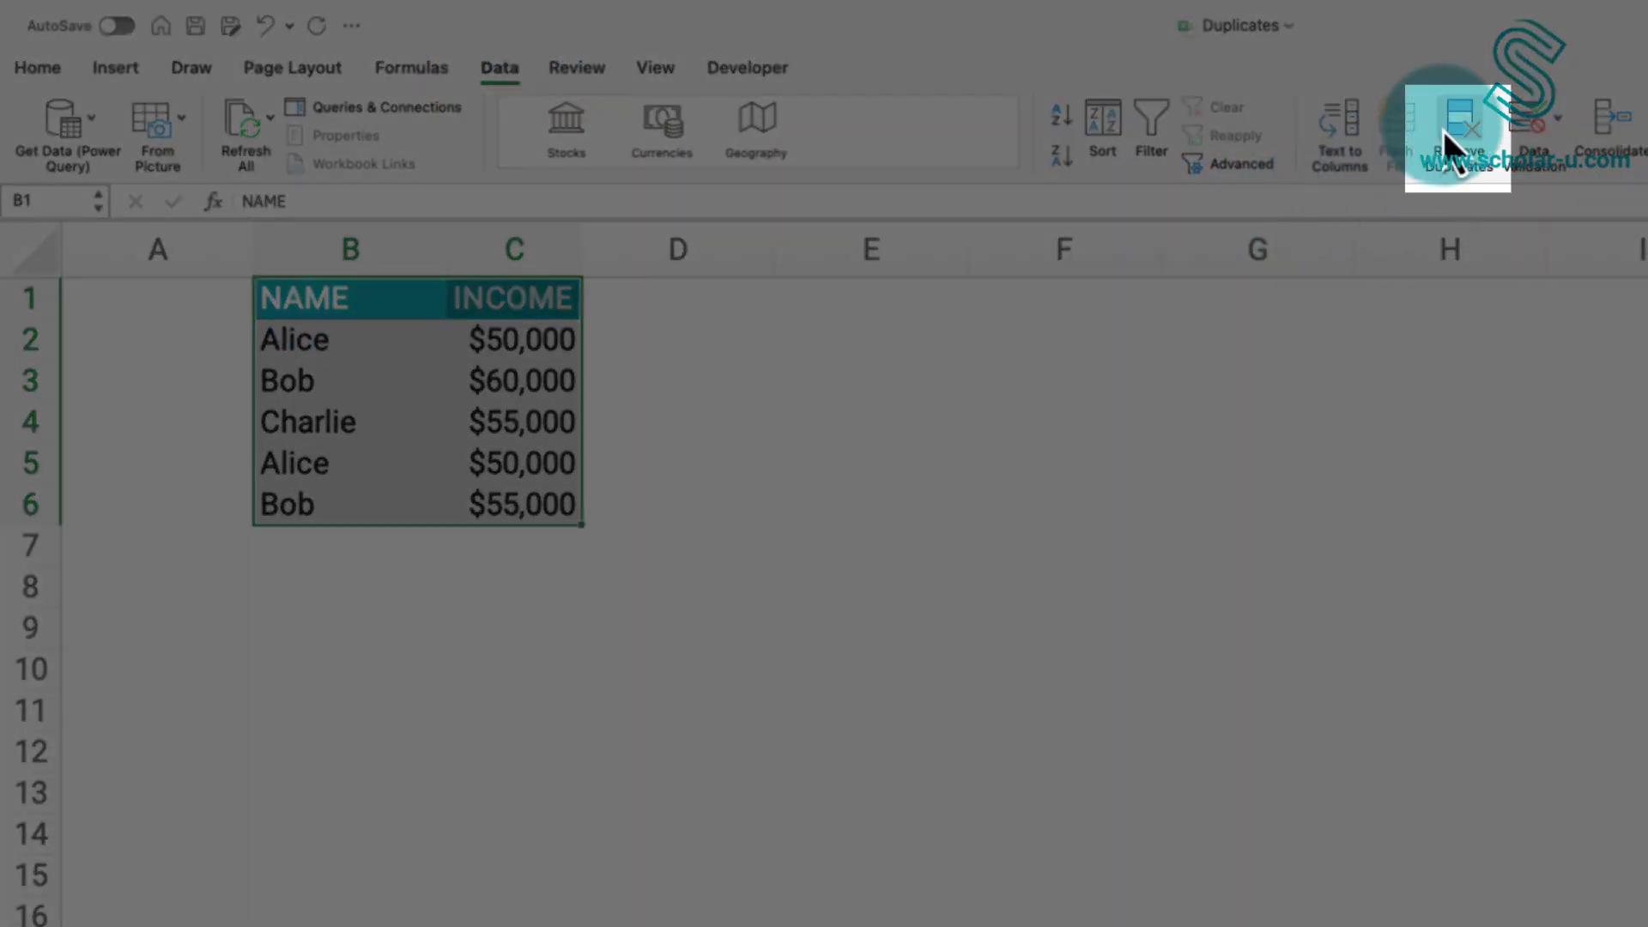
{"action": "left_click", "coordinate": [1446, 126]}
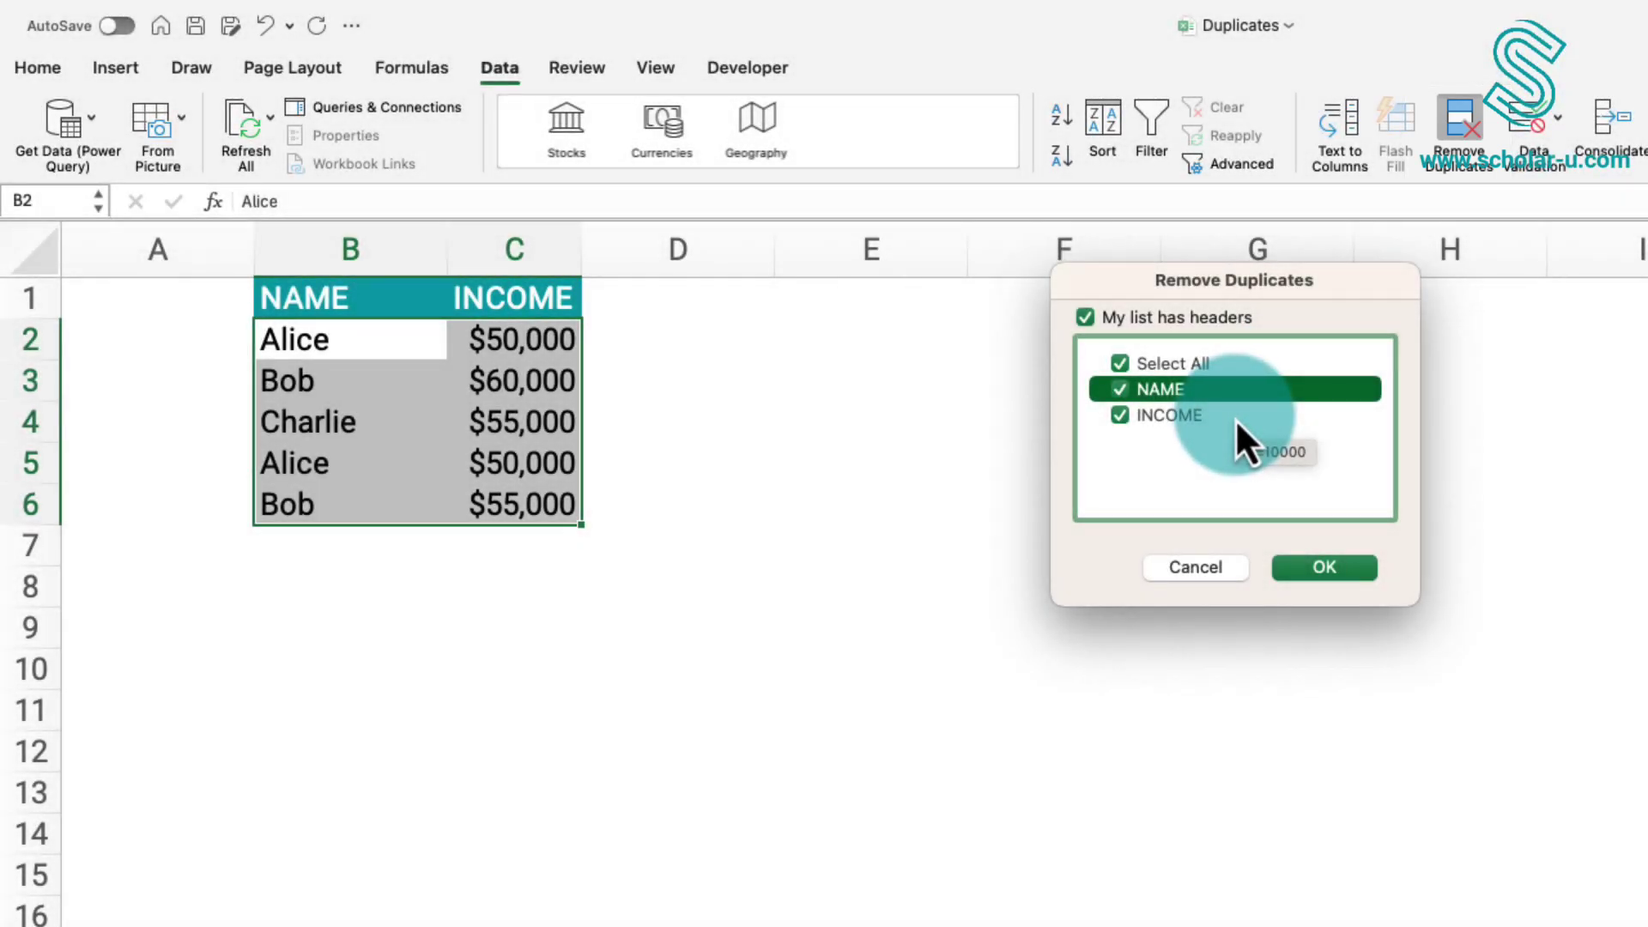
{"action": "left_click", "coordinate": [1120, 416]}
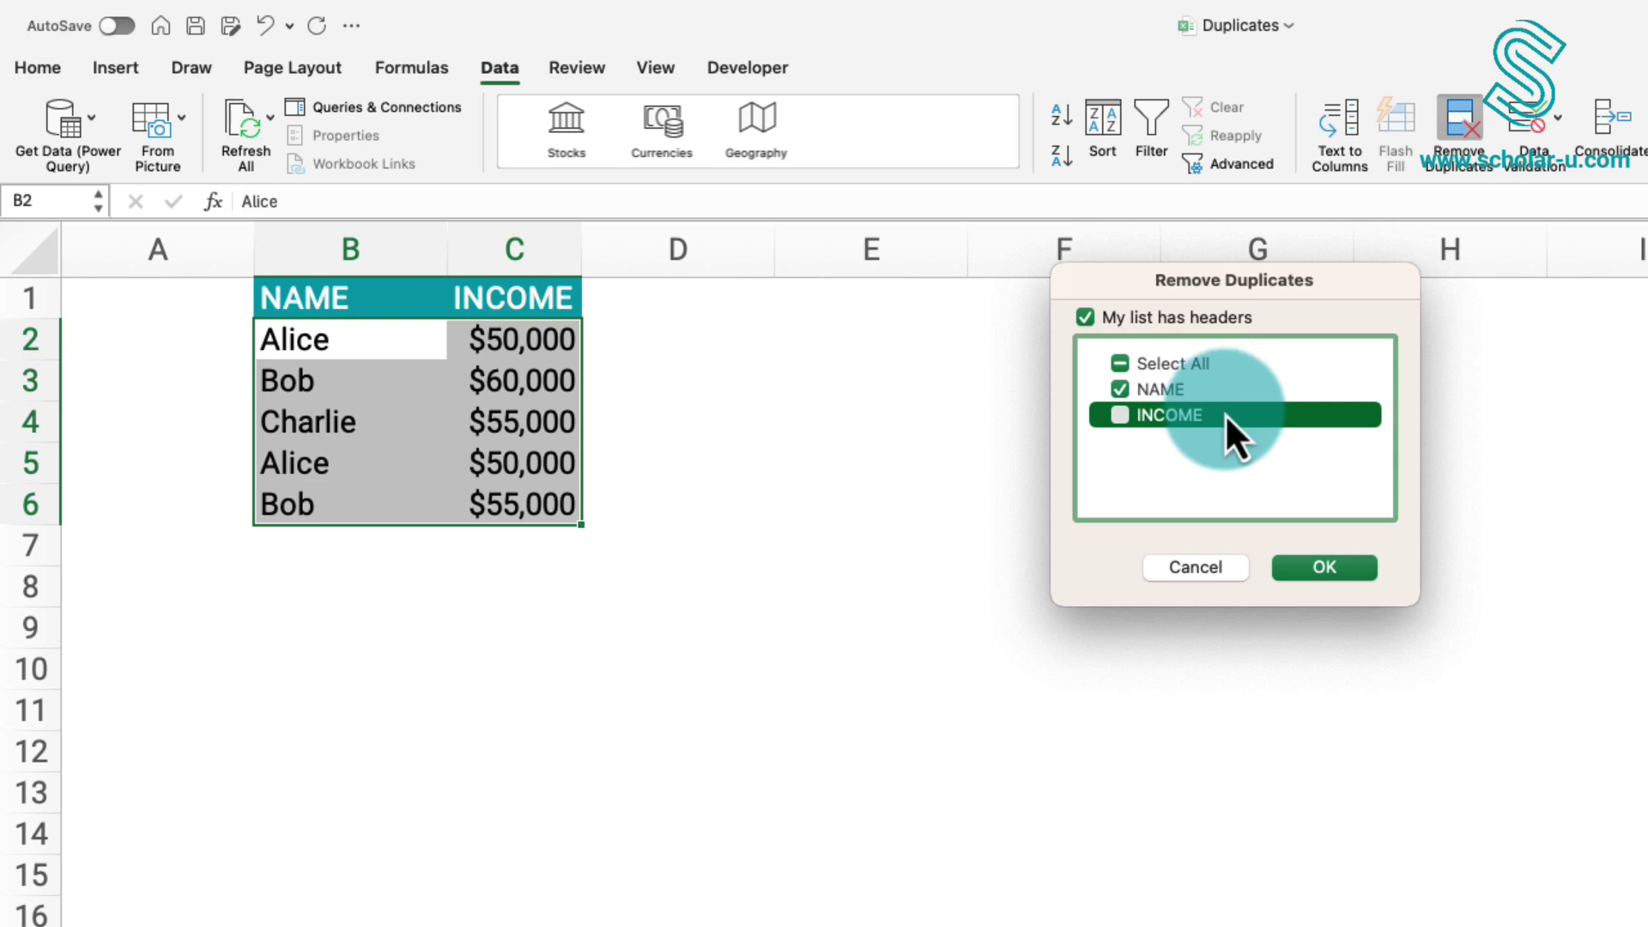
{"action": "left_click", "coordinate": [1292, 566]}
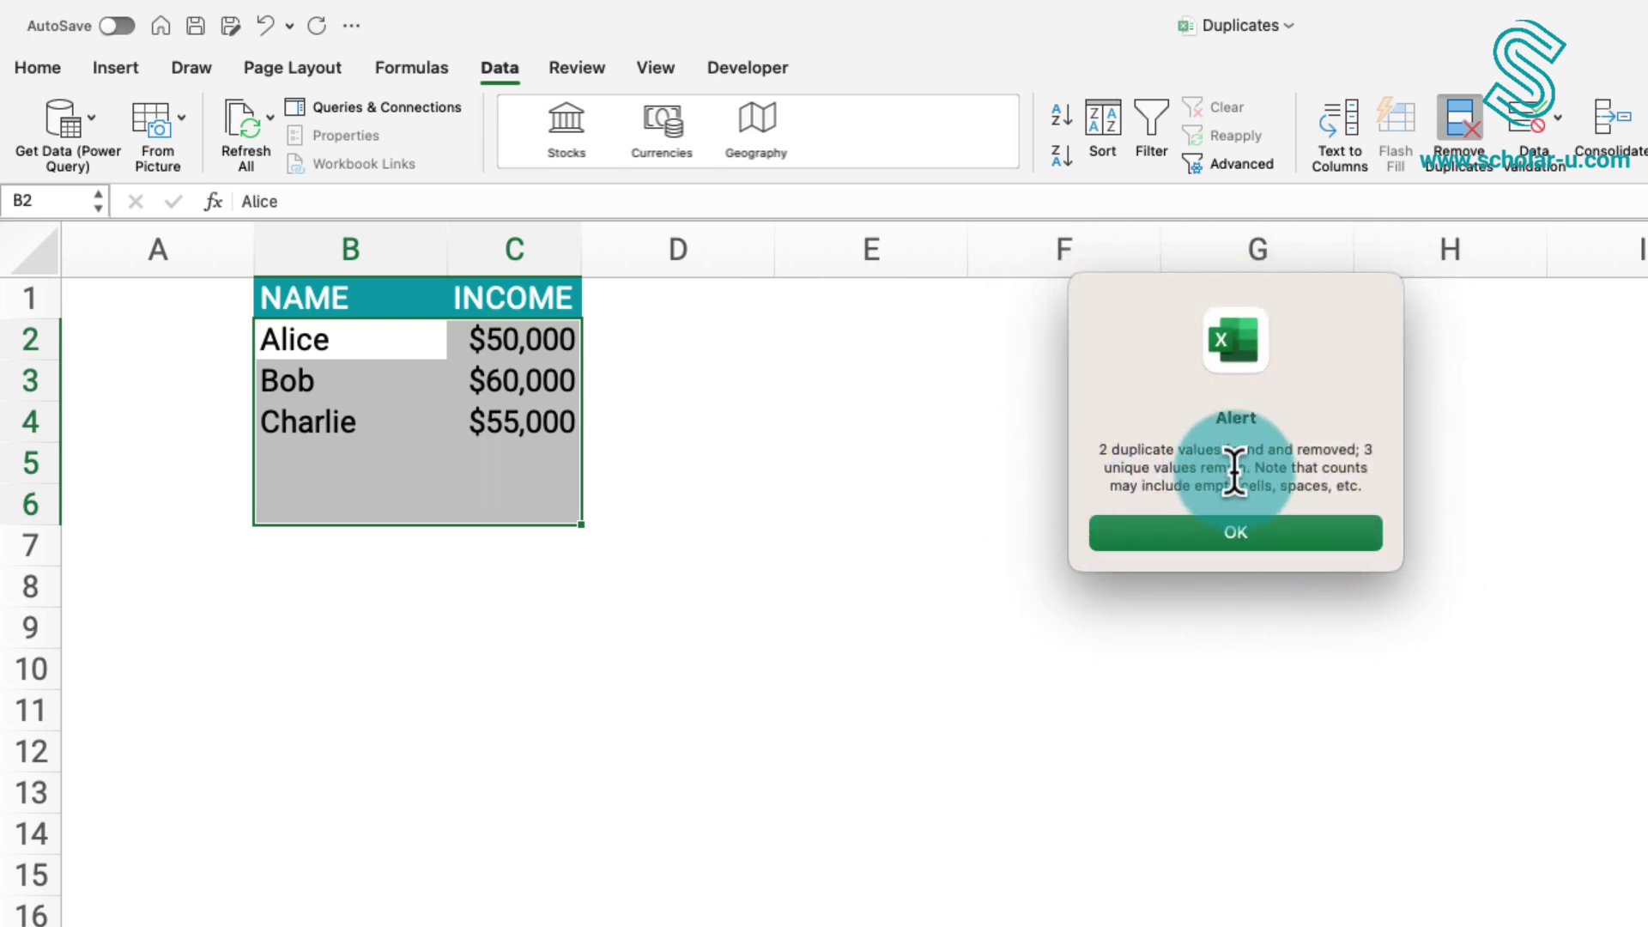
{"action": "left_click", "coordinate": [1310, 537]}
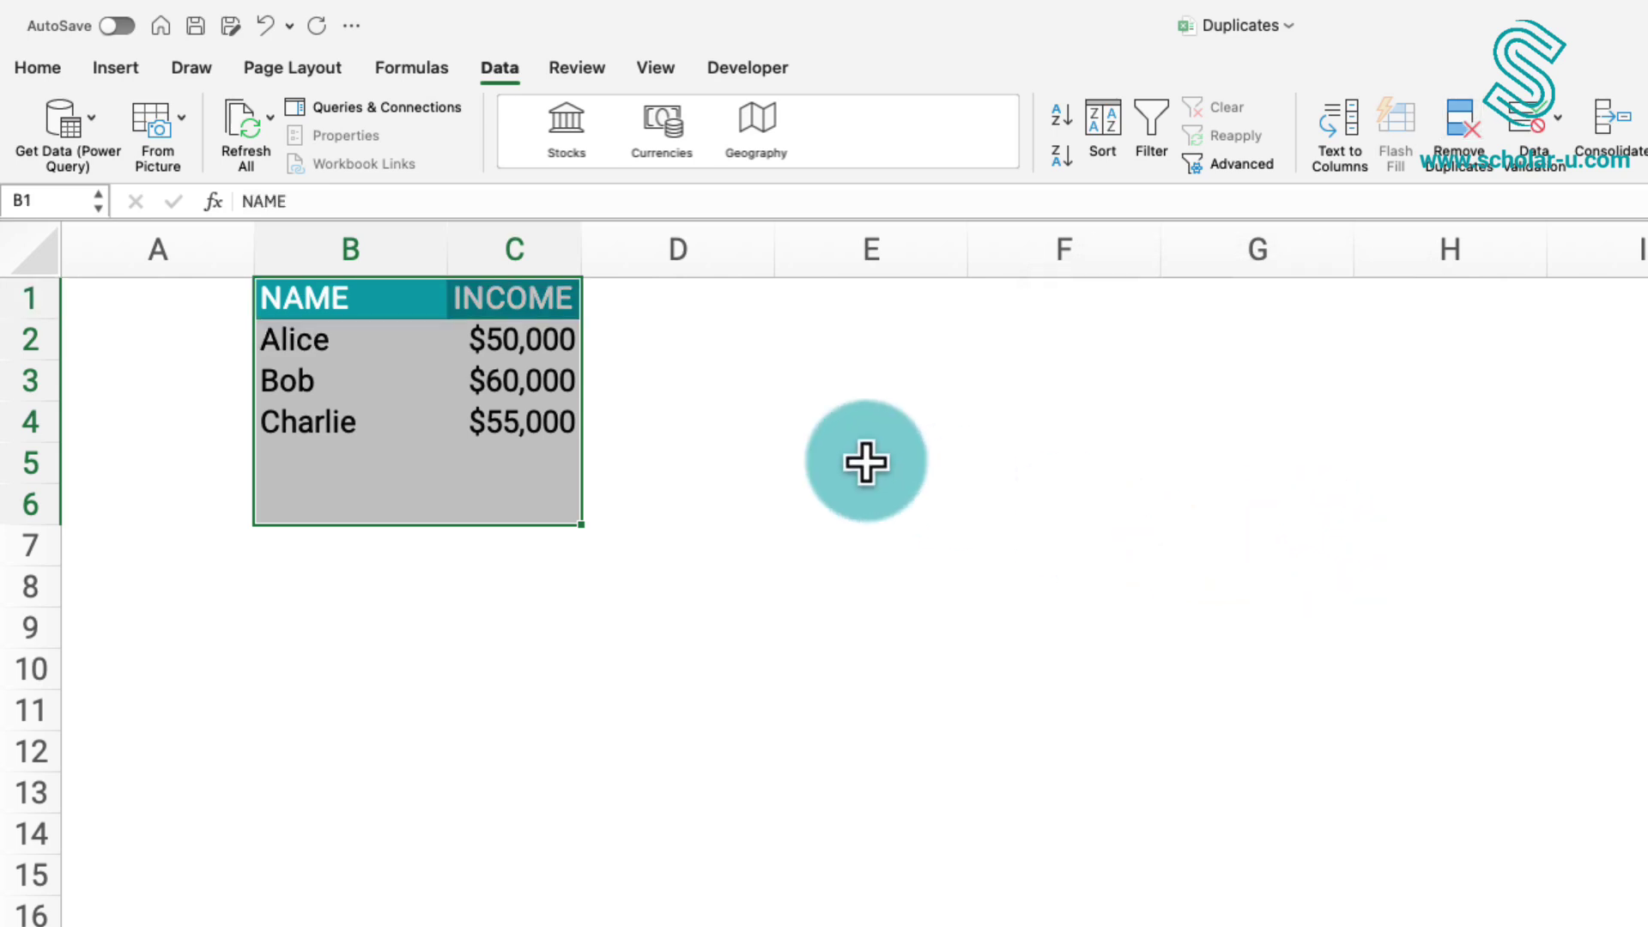
{"action": "key", "text": "super+z"}
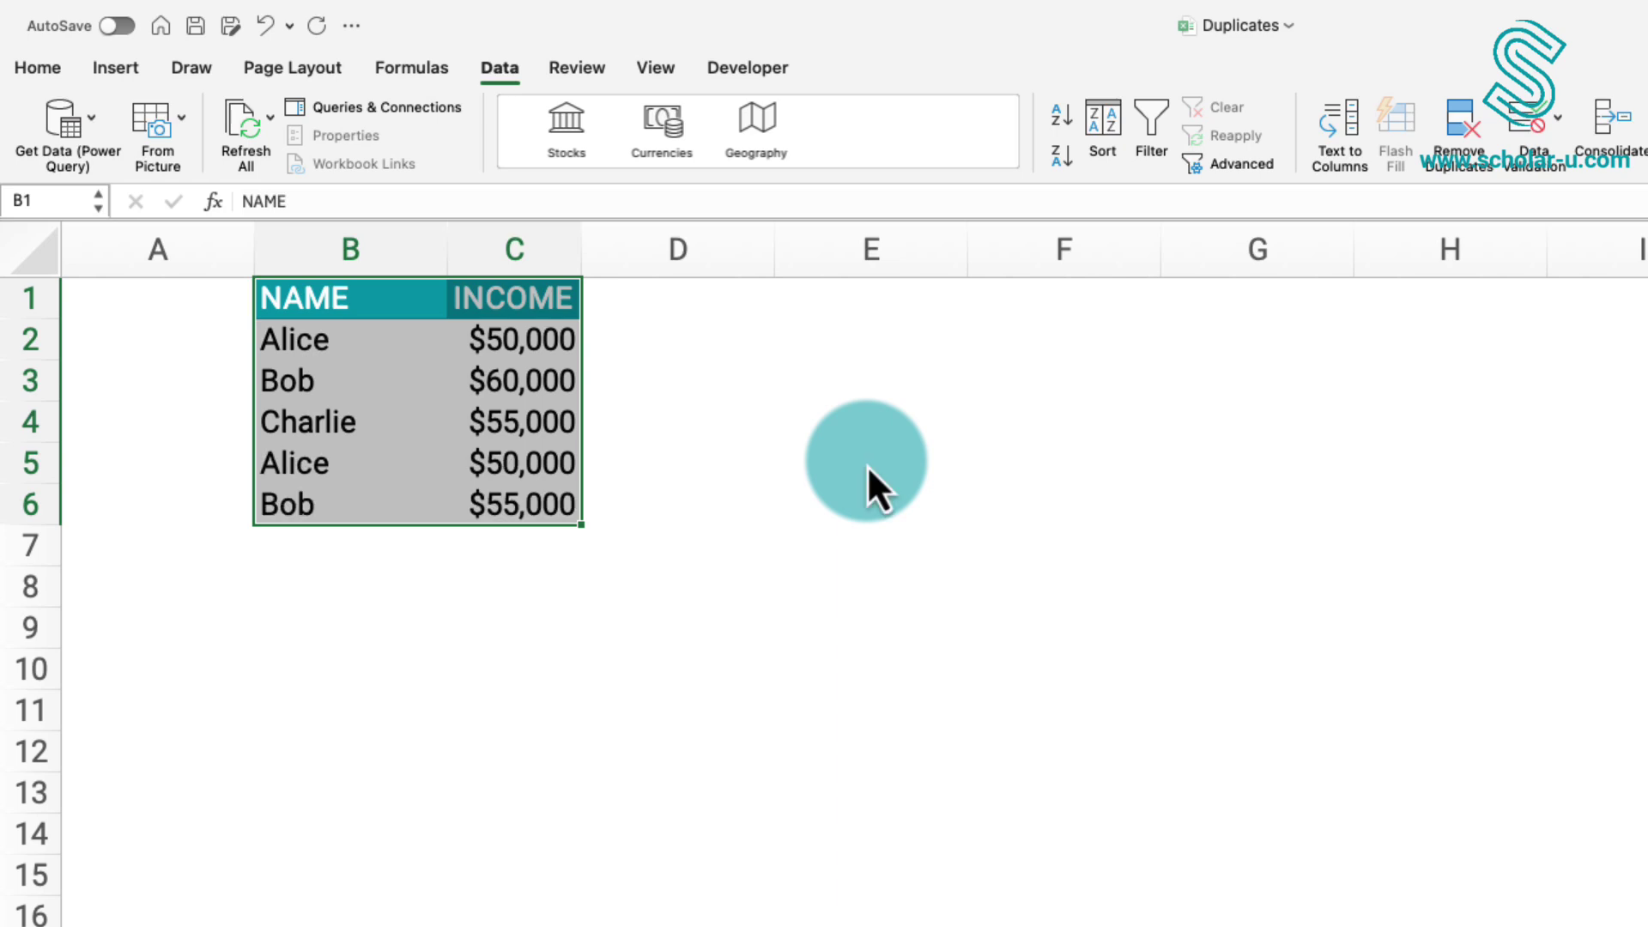
Step: Remove duplicate rows from the name and income list by comparing only the INCOME column
{"action": "left_click", "coordinate": [1445, 136]}
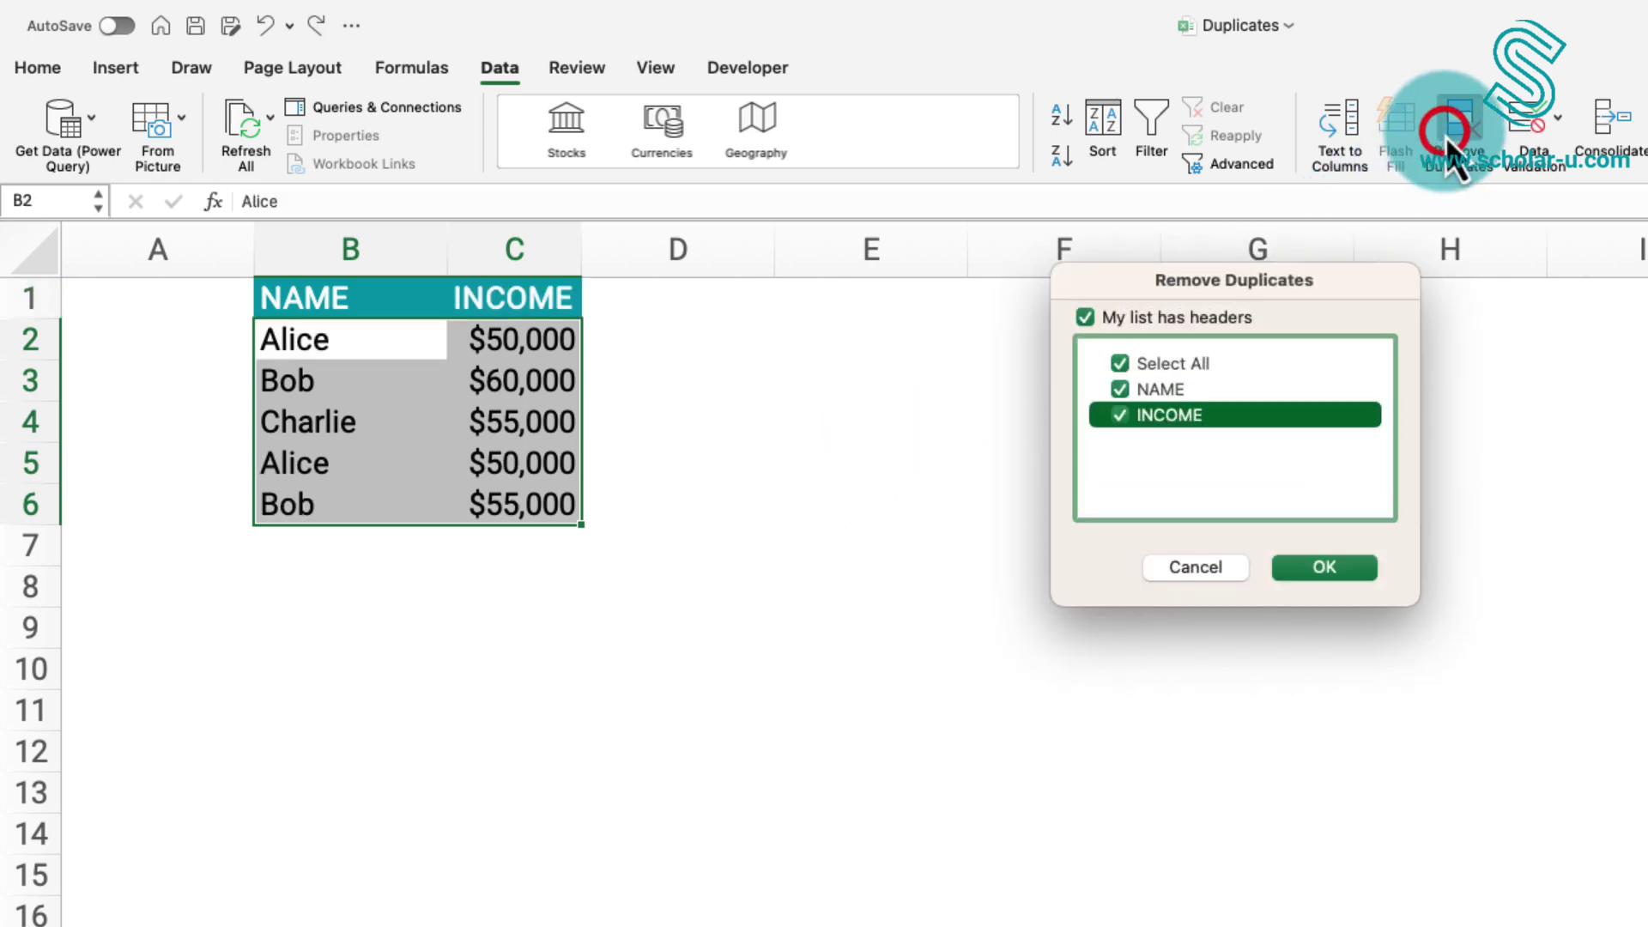
{"action": "left_click", "coordinate": [1121, 388]}
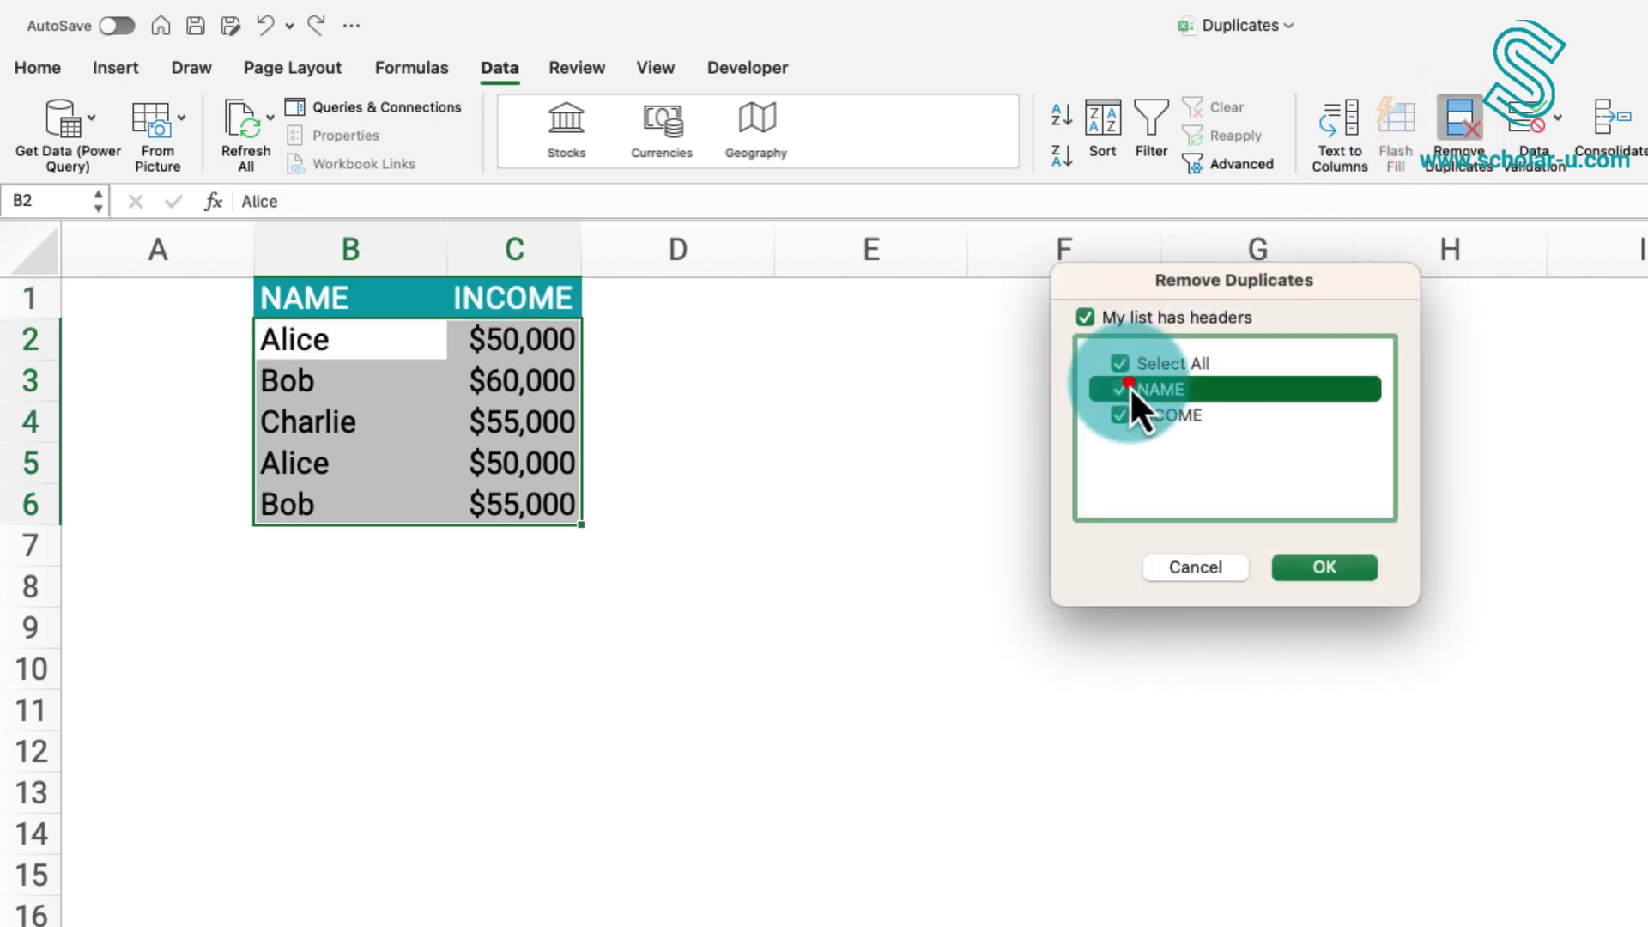
{"action": "left_click", "coordinate": [1298, 569]}
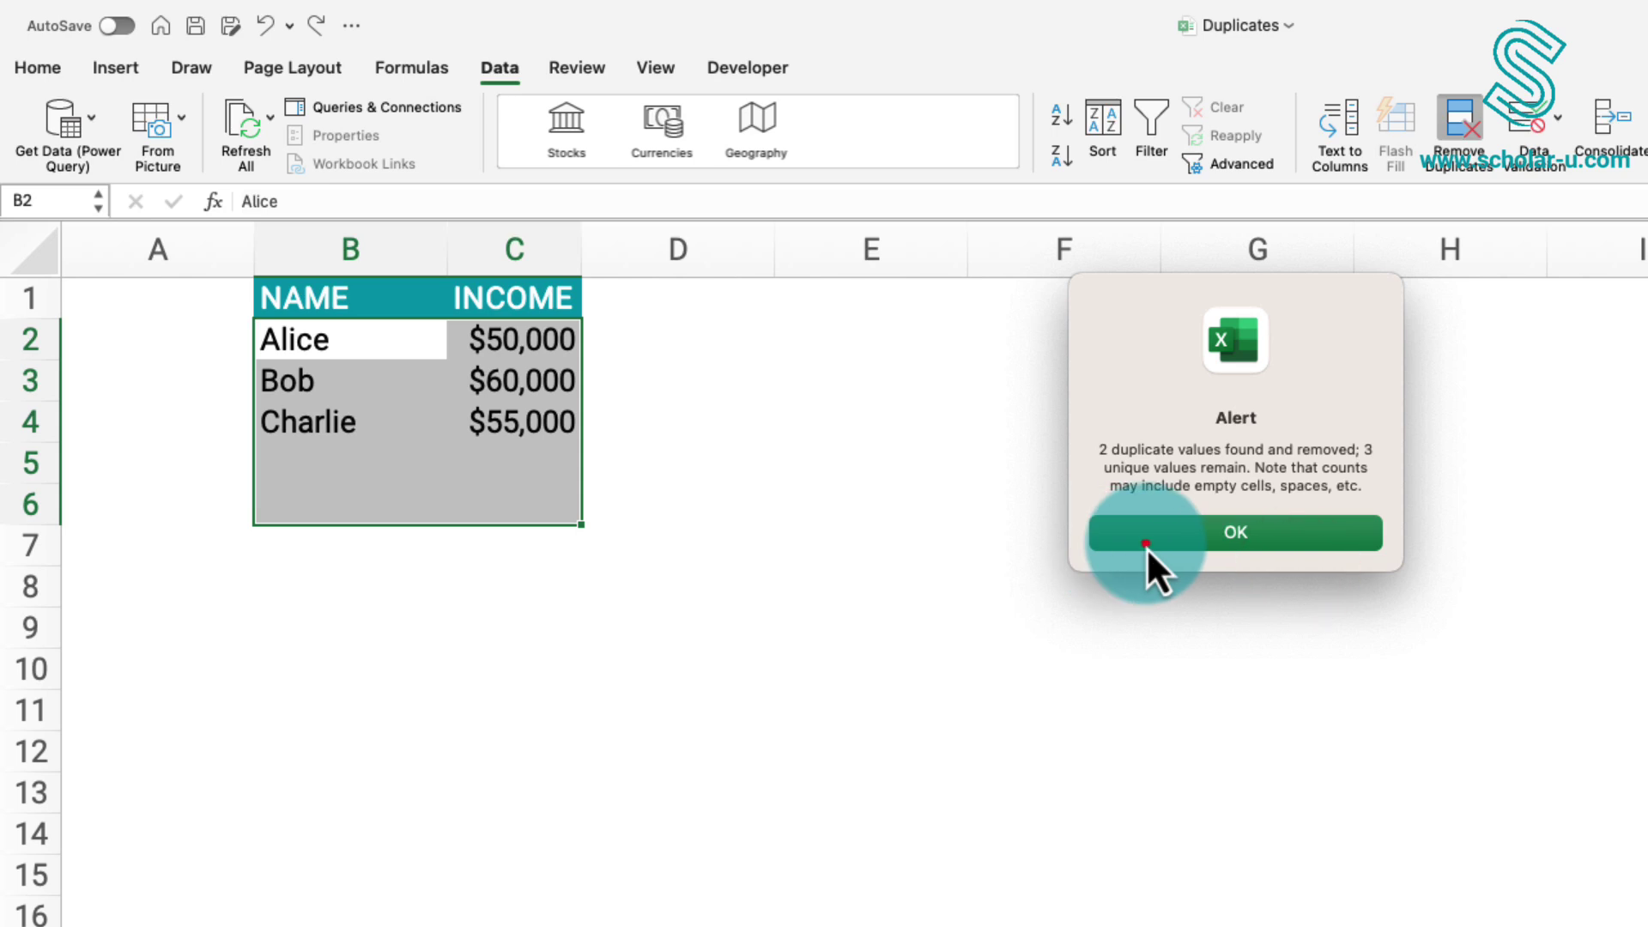
{"action": "left_click", "coordinate": [1146, 546]}
{"action": "left_click", "coordinate": [974, 530]}
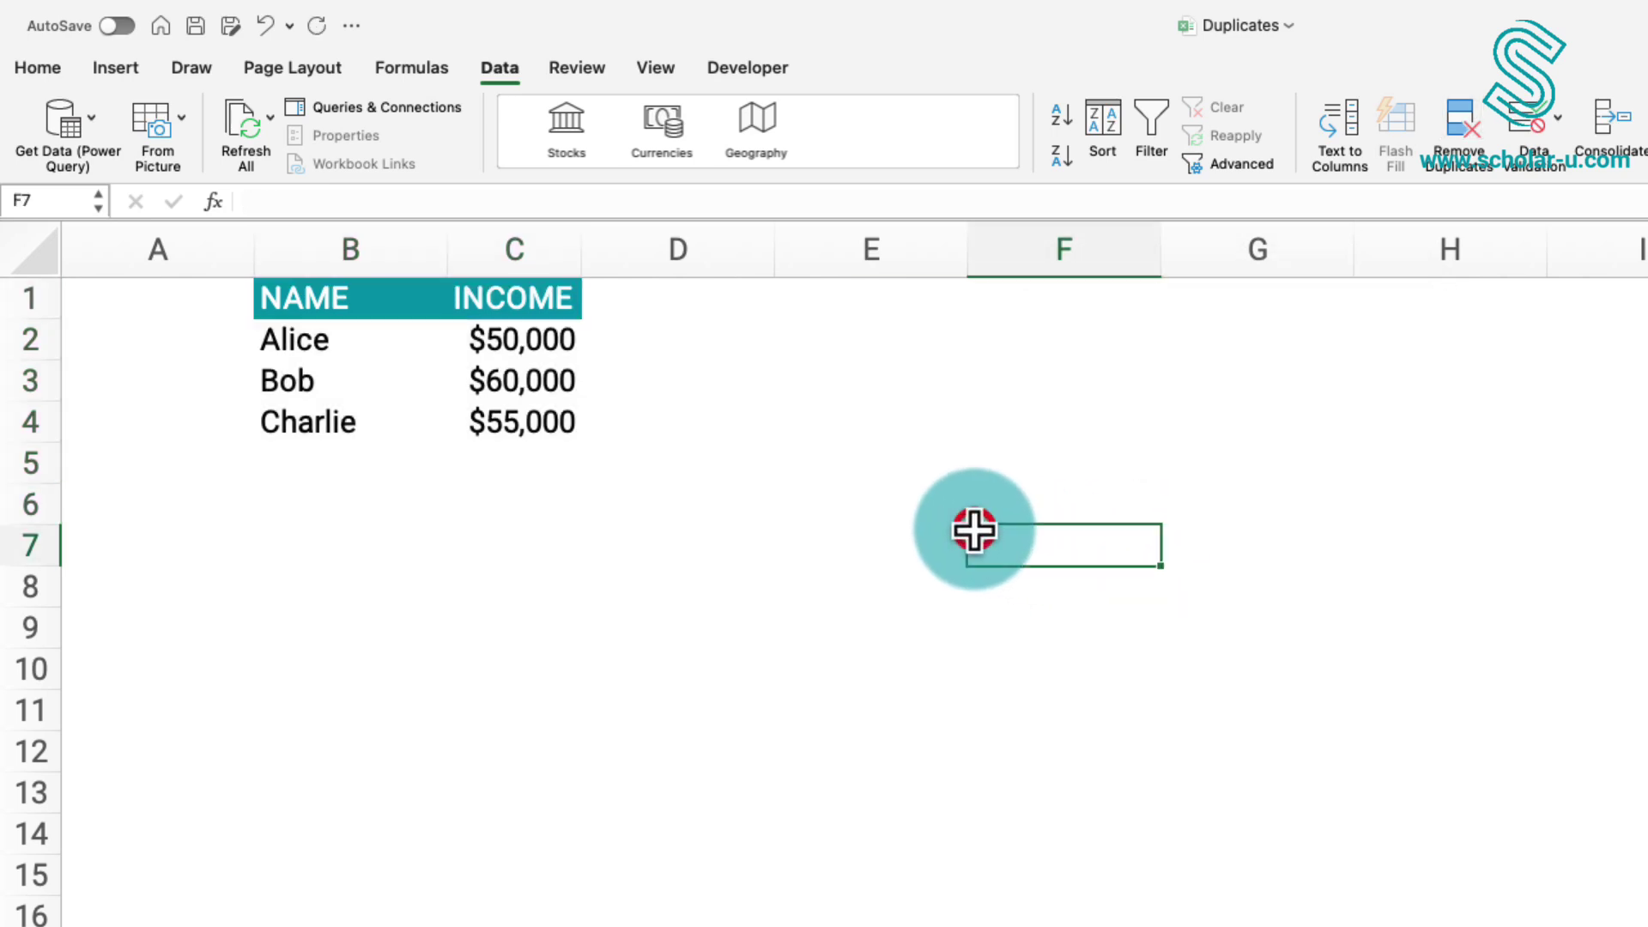
Step: Undo the INCOME-only duplicate removal, and remove duplicate rows from the list by comparing both NAME and INCOME
{"action": "key", "text": "super+z"}
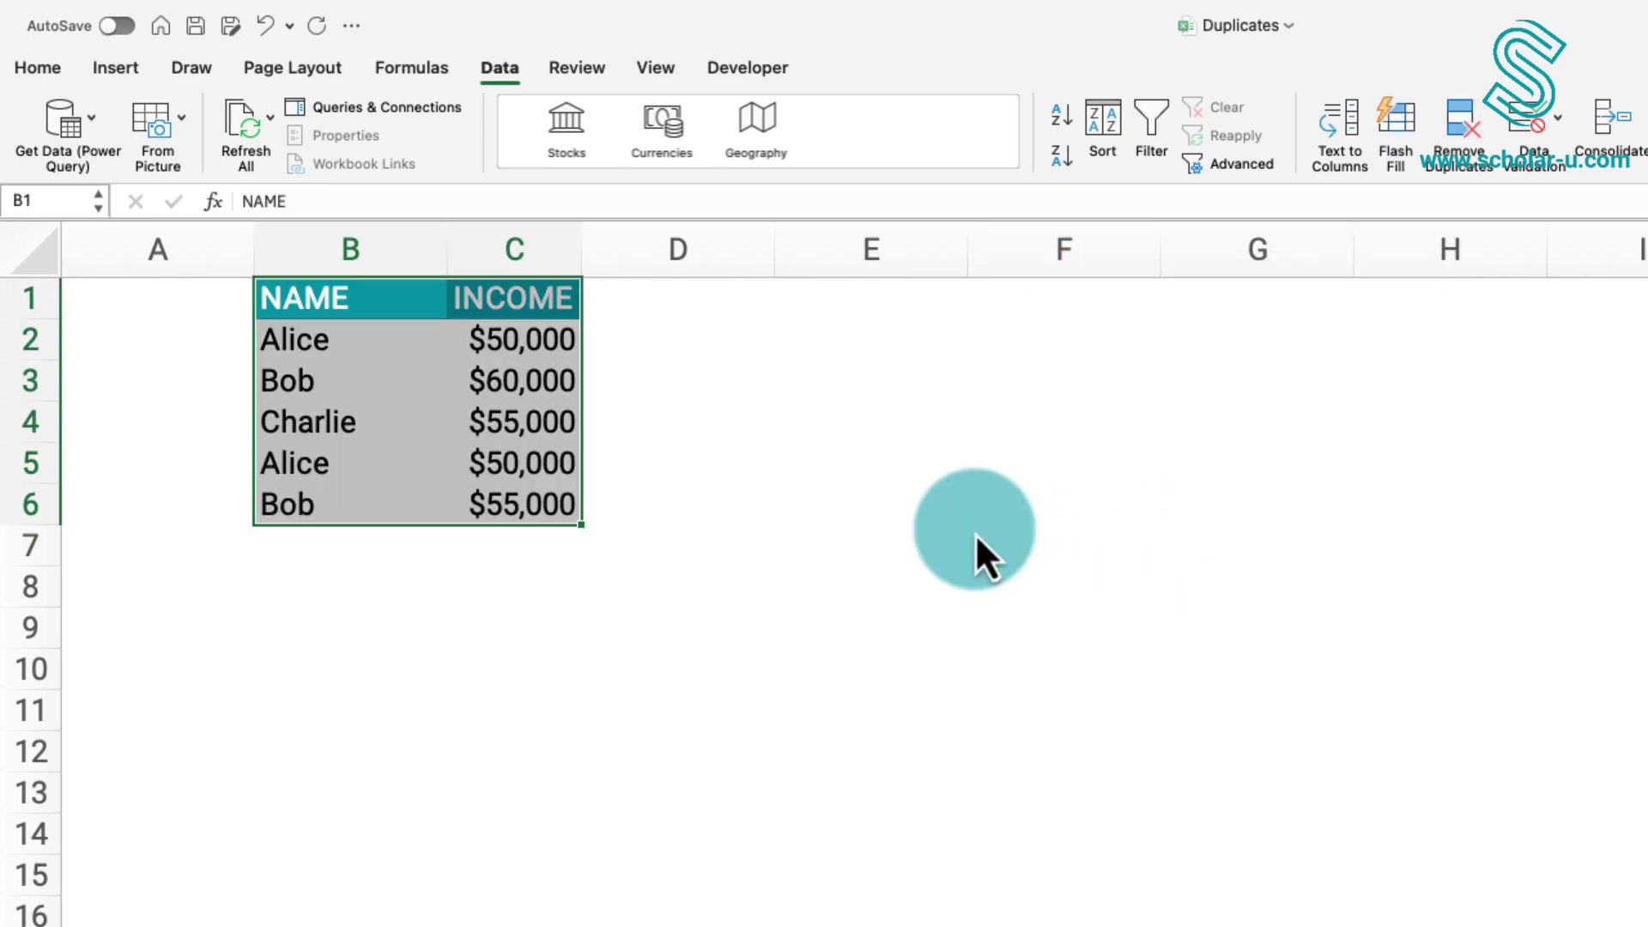
{"action": "left_click", "coordinate": [1451, 144]}
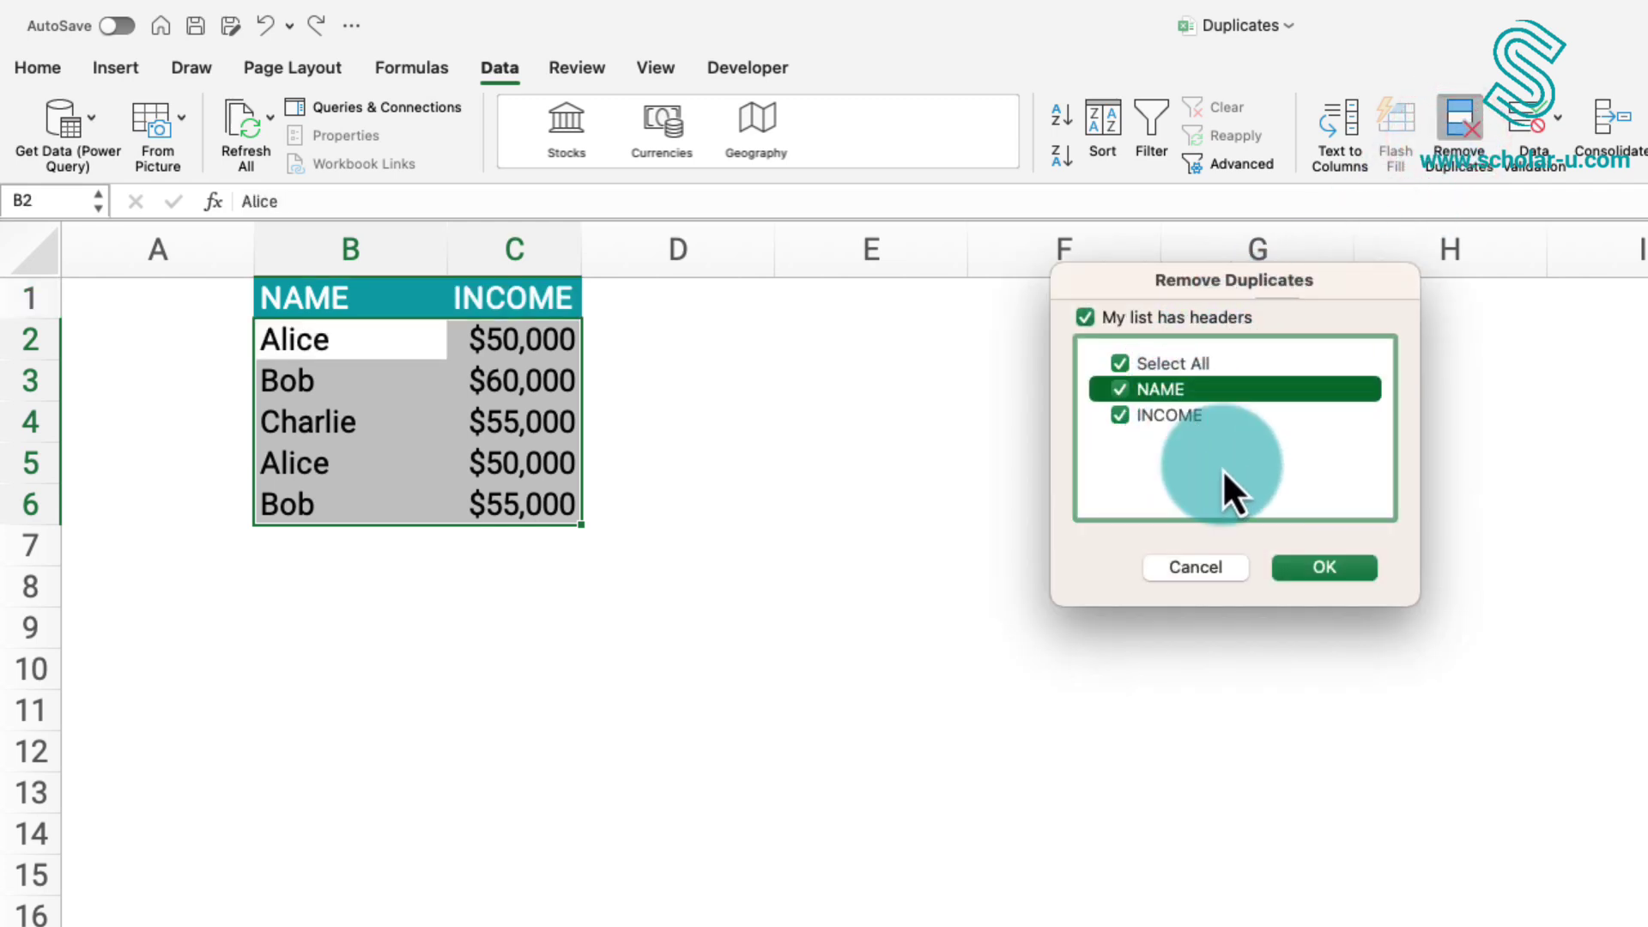
{"action": "left_click", "coordinate": [1298, 567]}
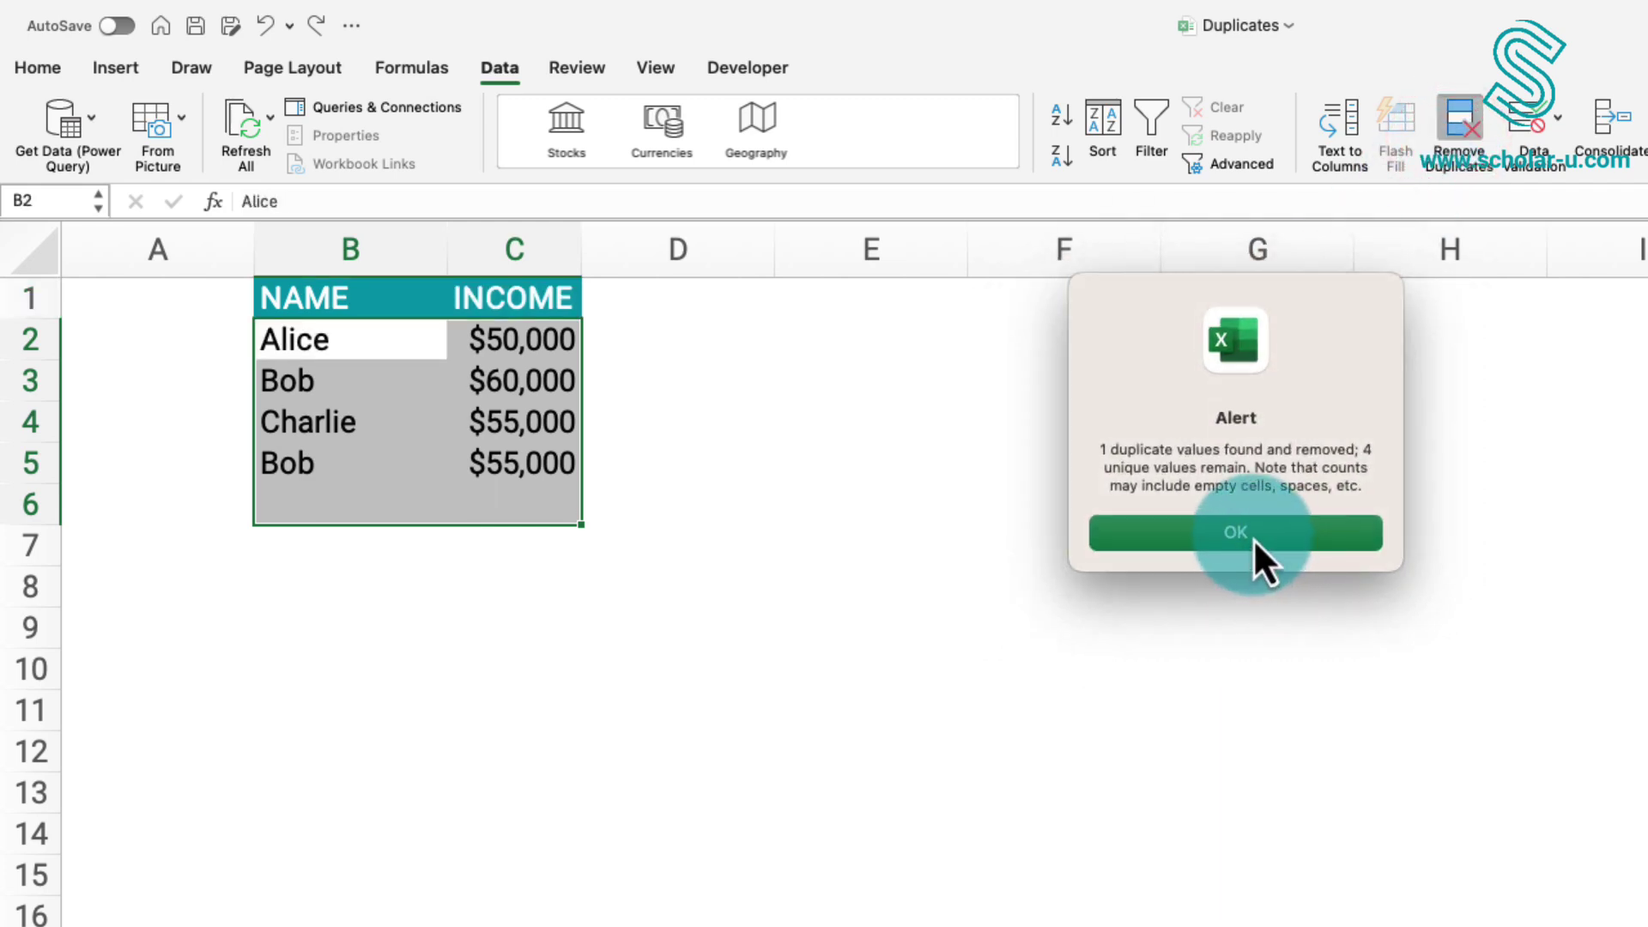
{"action": "left_click", "coordinate": [1253, 538]}
{"action": "left_click", "coordinate": [842, 444]}
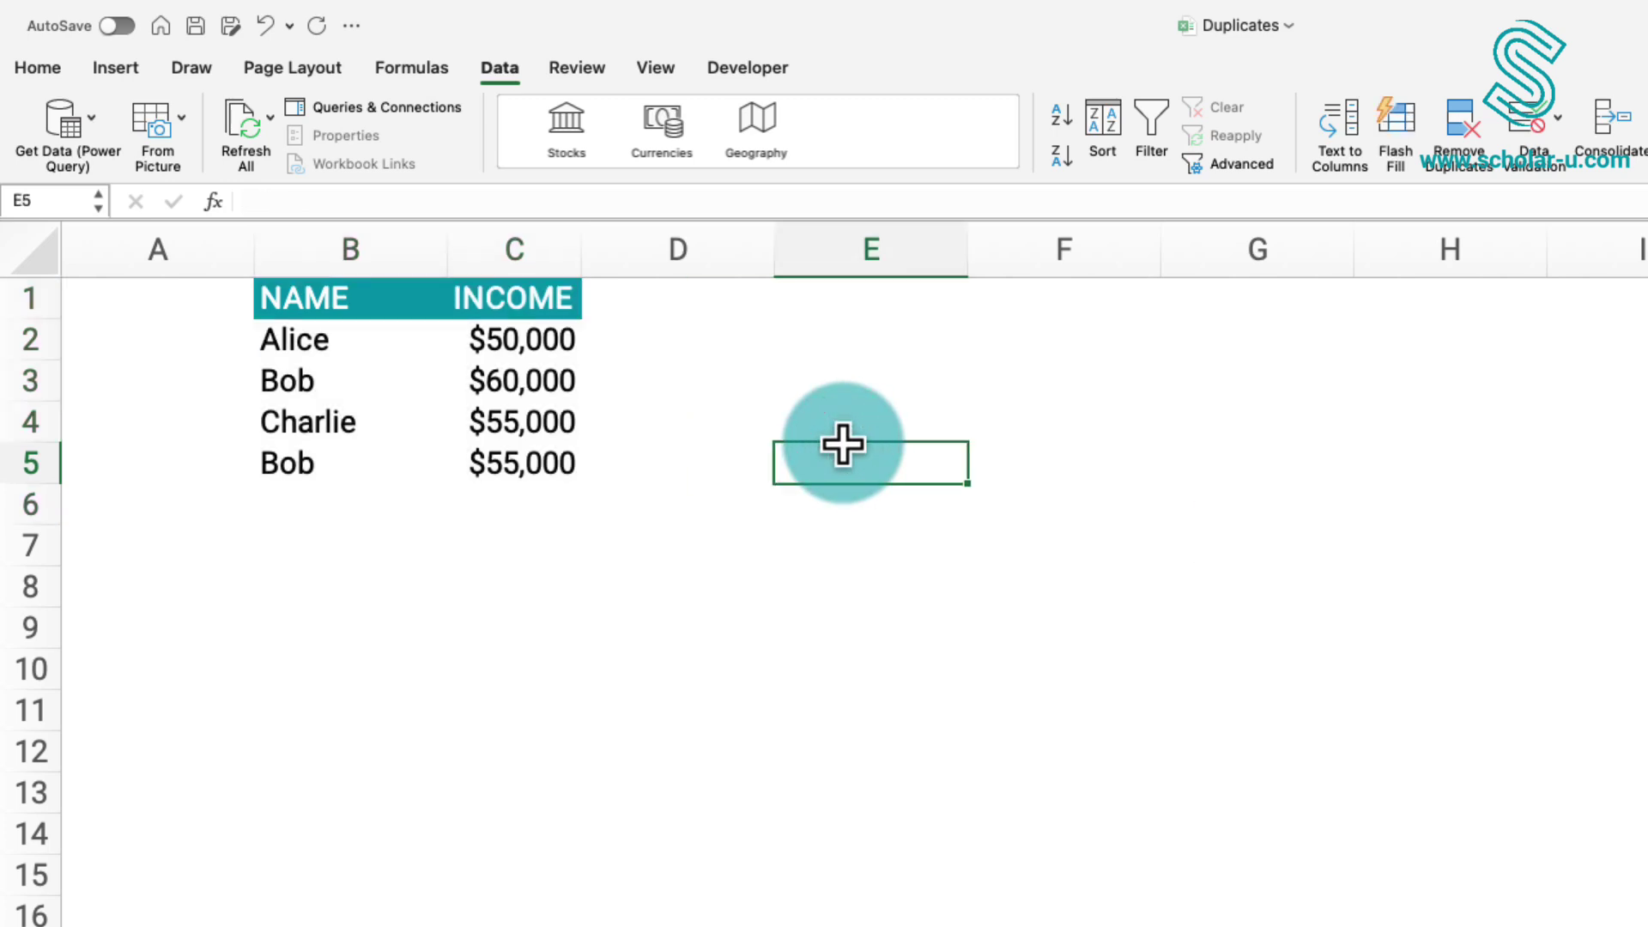
Step: Add a row 6 to the list that repeats the name from B2 with an income of 50000
{"action": "left_click", "coordinate": [355, 510]}
{"action": "type", "text": "Alic"}
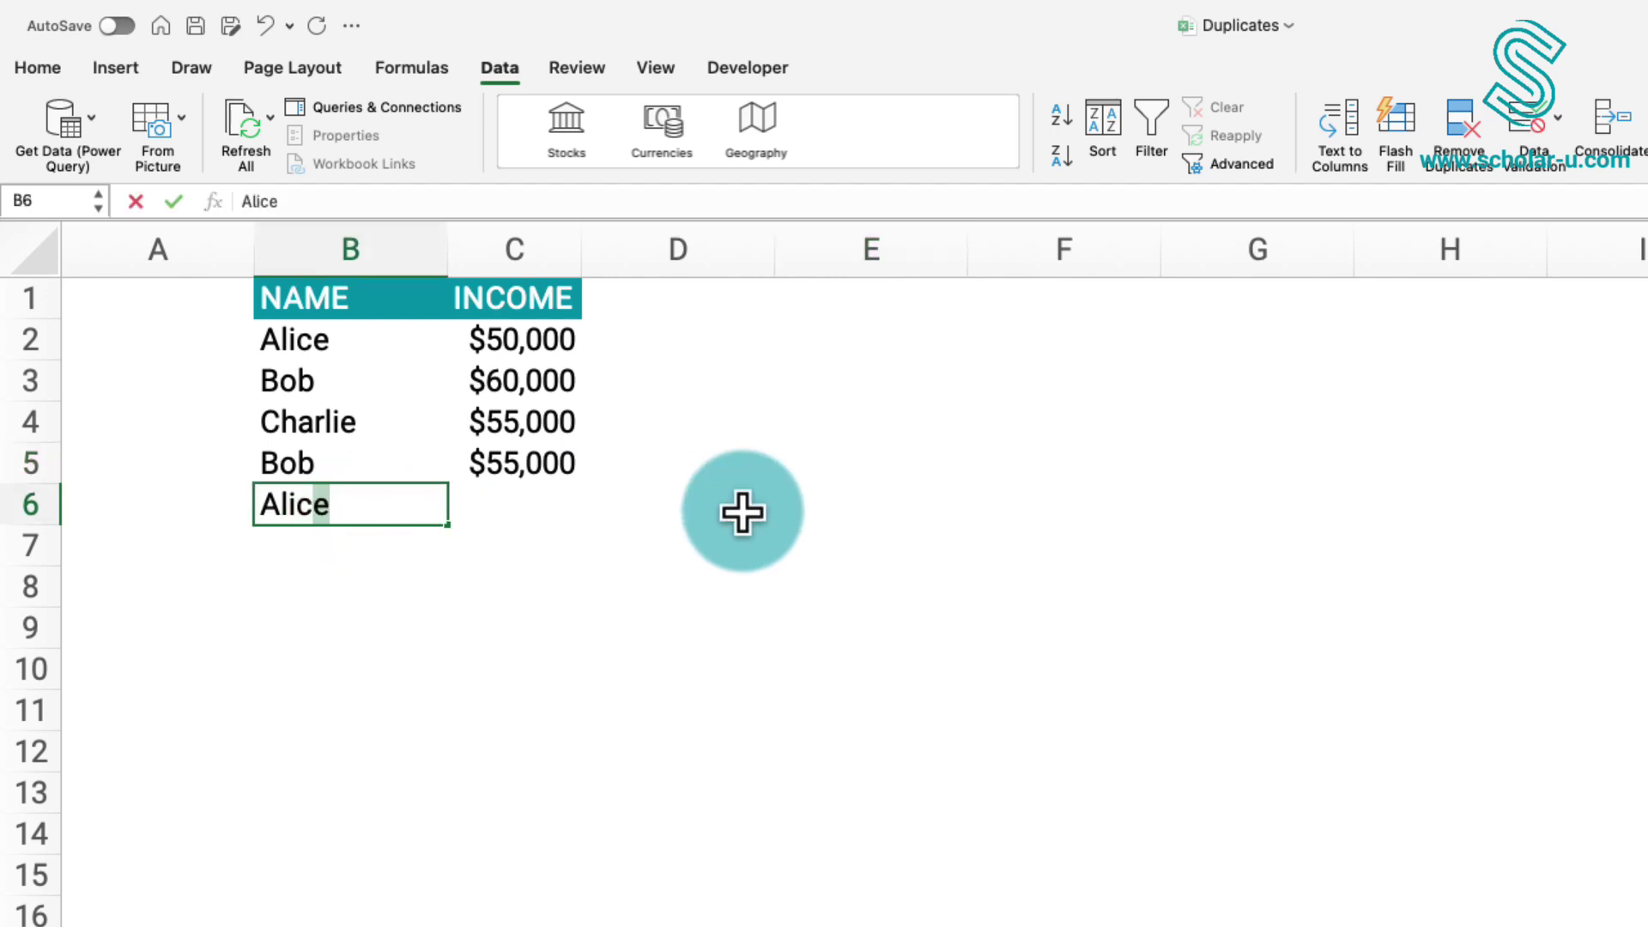
{"action": "type", "text": "e"}
{"action": "key", "text": "Tab"}
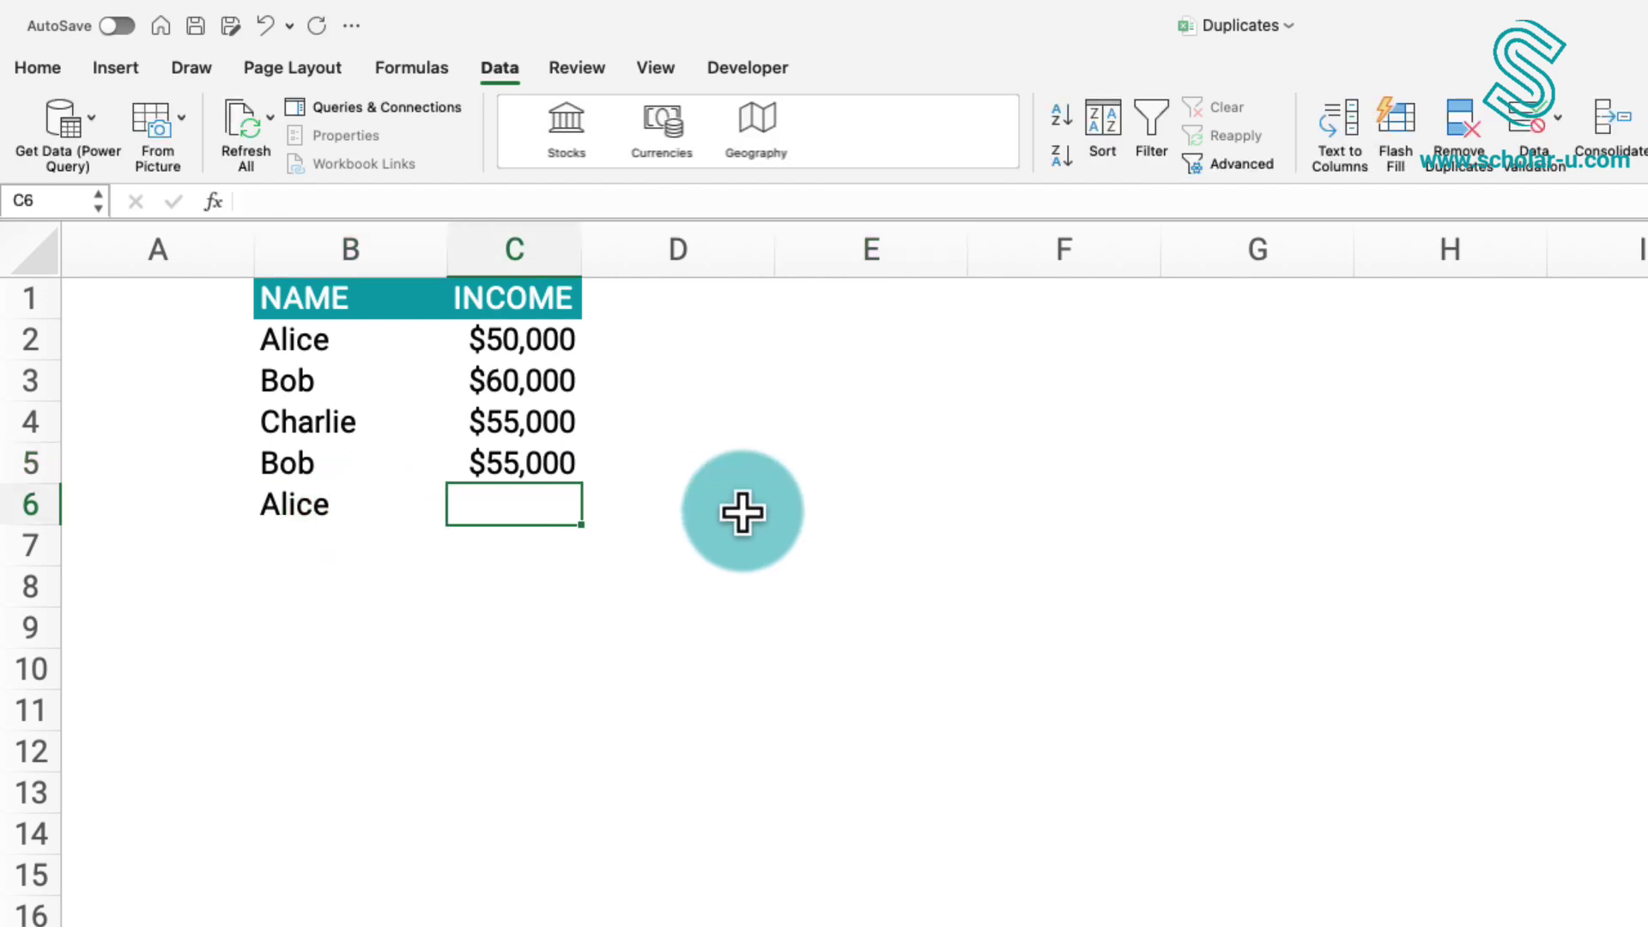
{"action": "type", "text": "50000"}
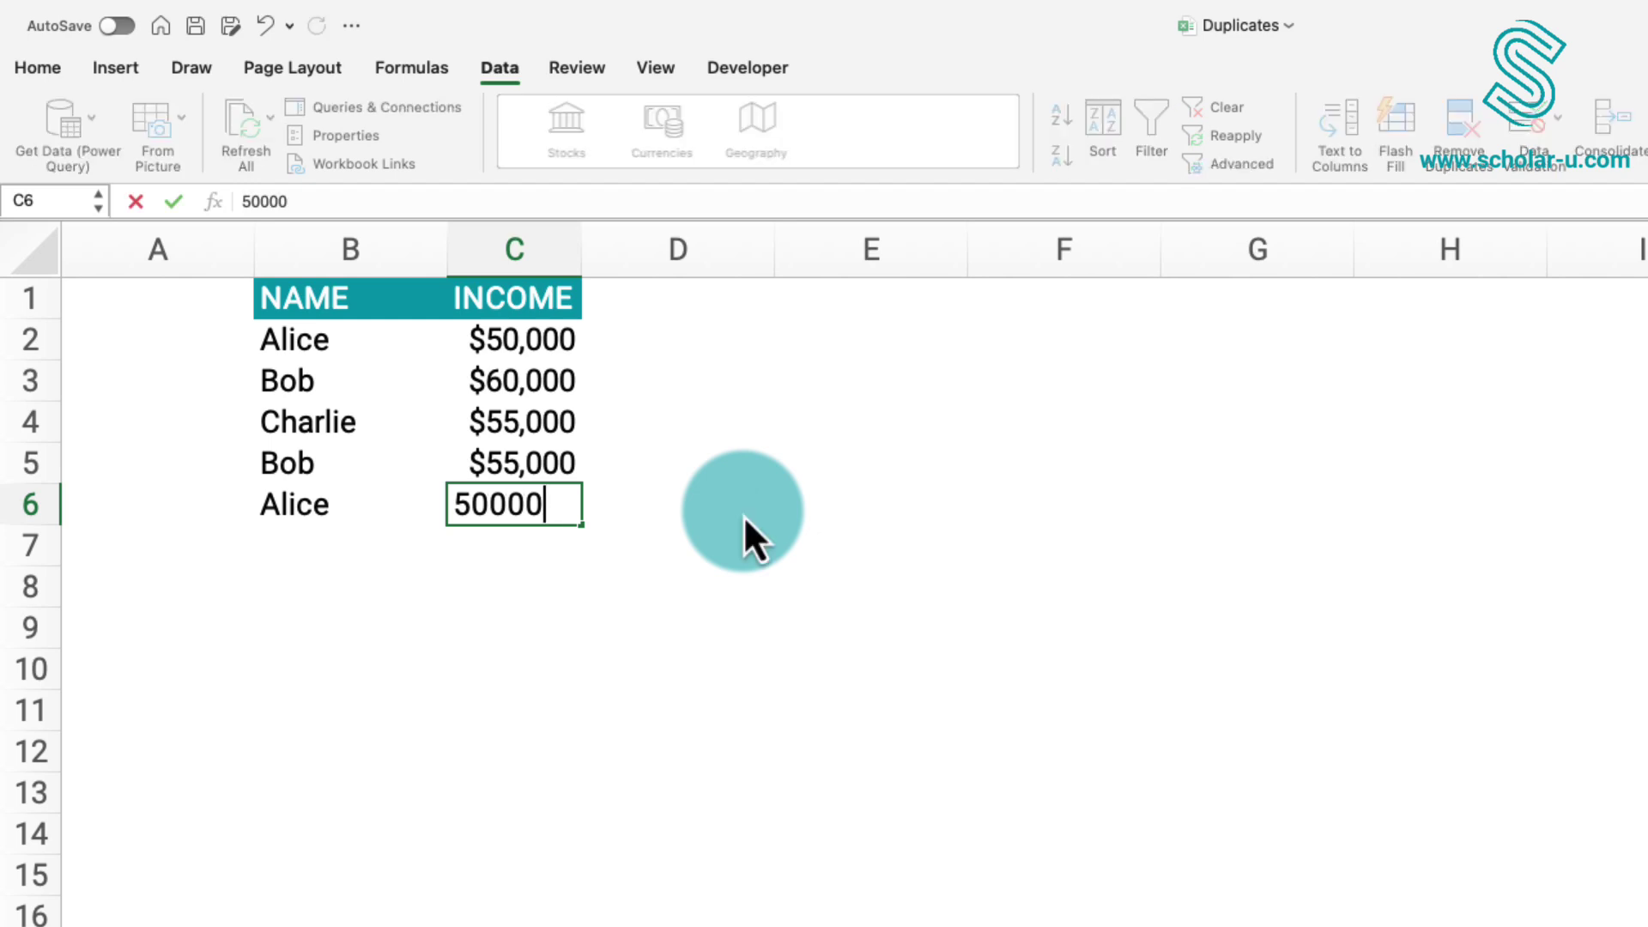
{"action": "key", "text": "Return"}
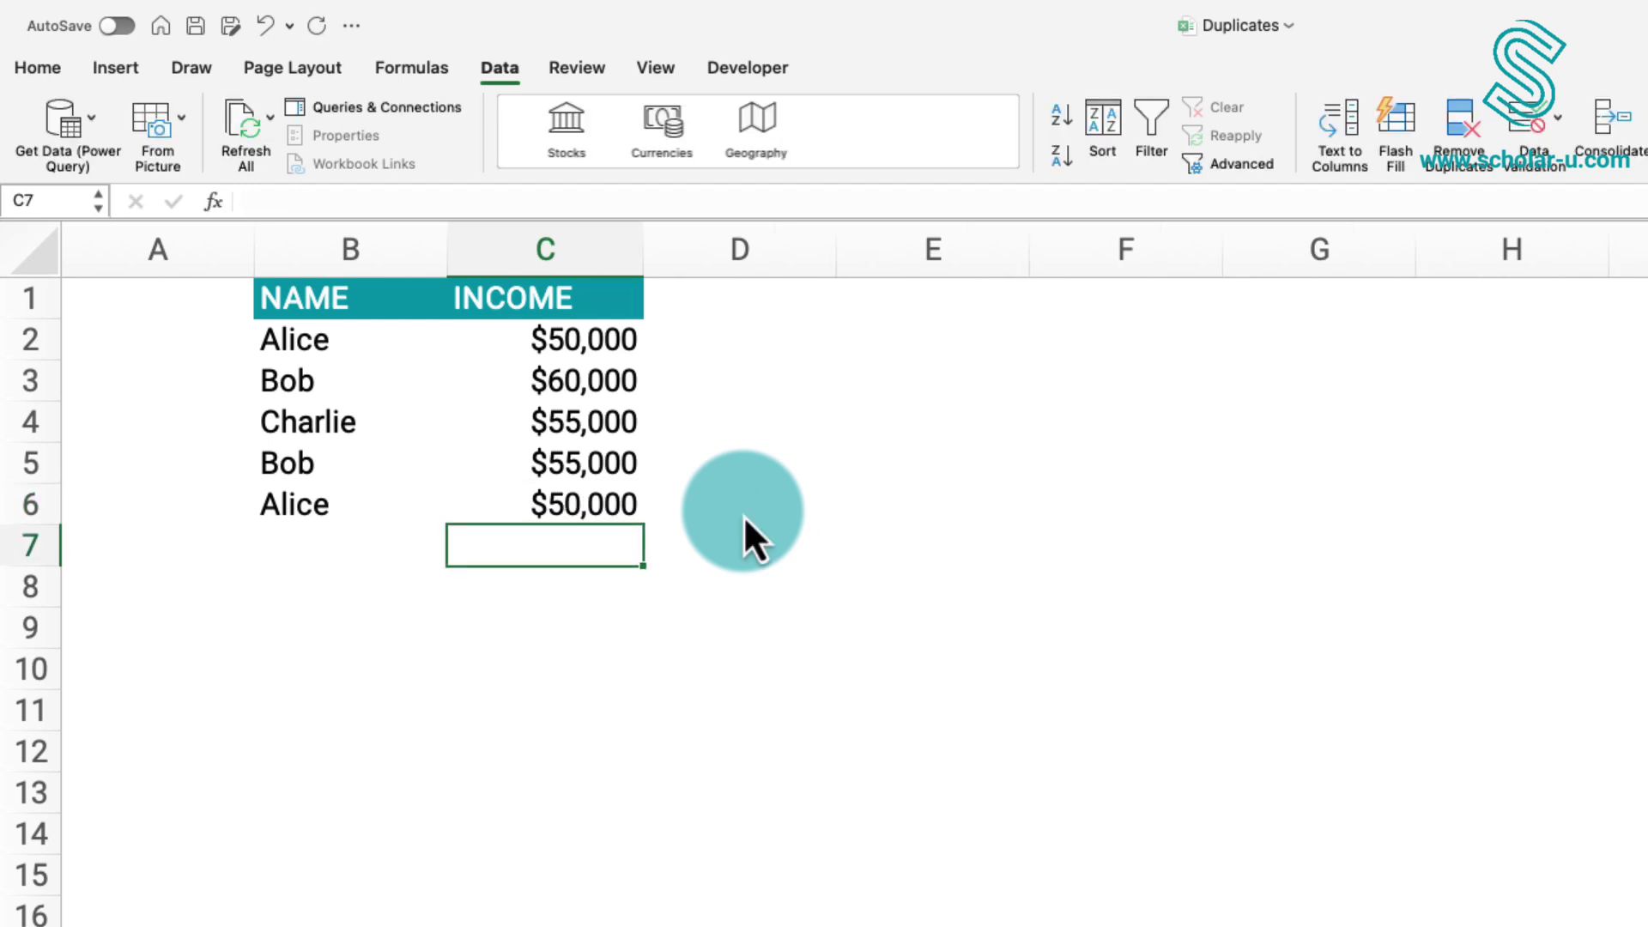
Step: Undo the row 6 entries and the duplicate removal that compared both NAME and INCOME
{"action": "key", "text": "super+z"}
{"action": "key", "text": "super+z"}
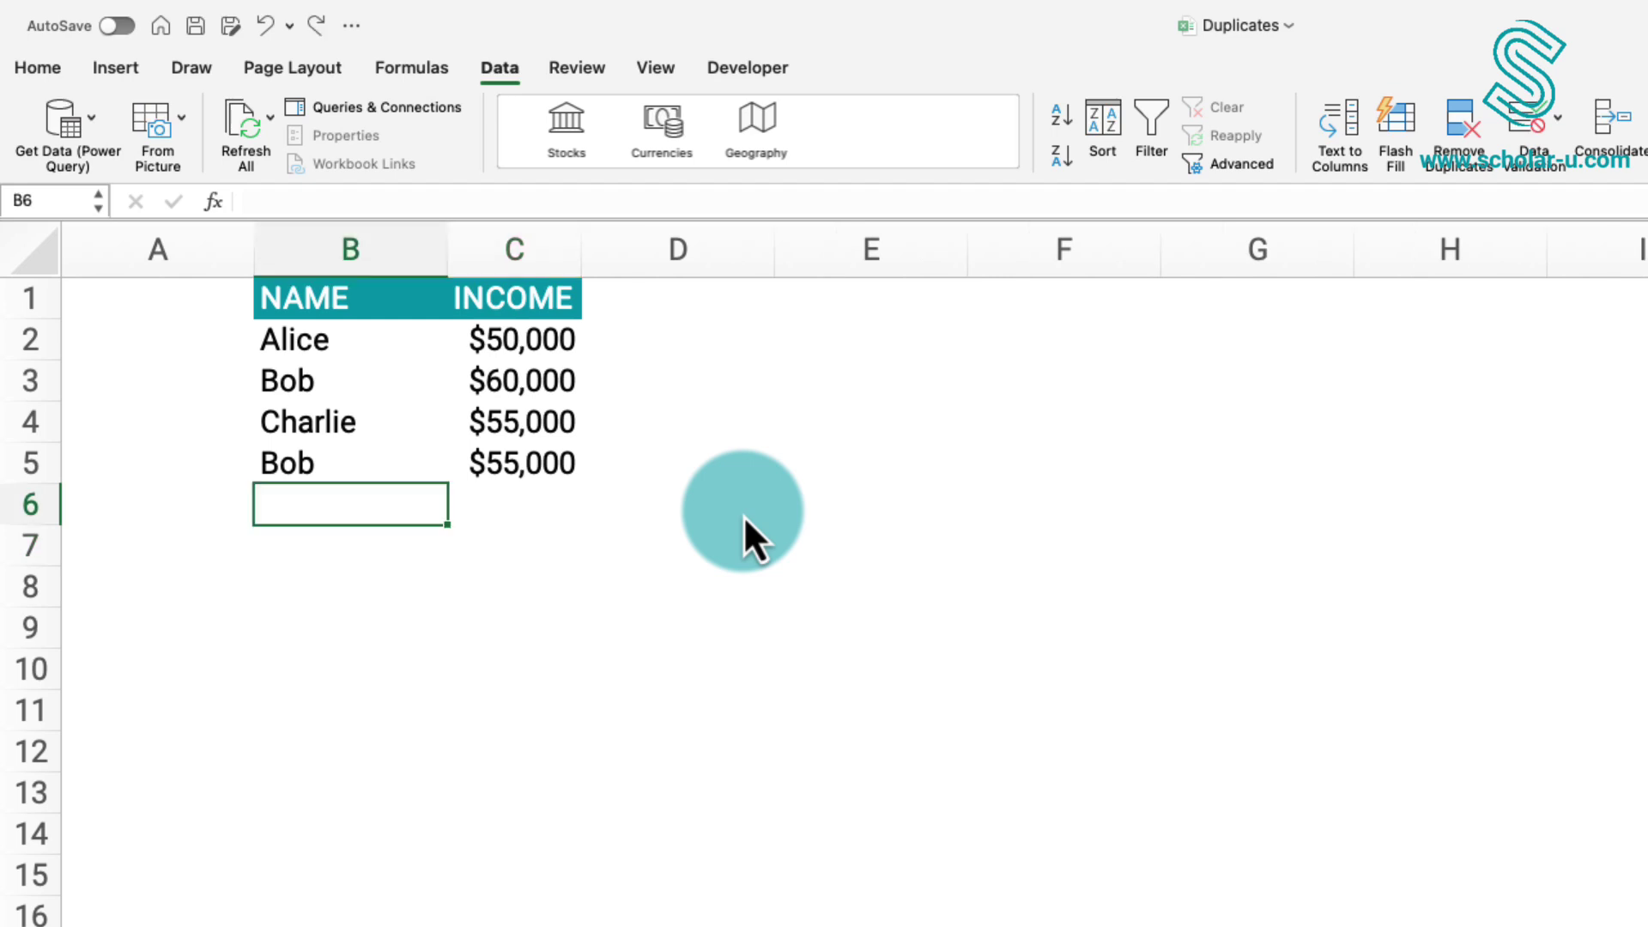
{"action": "key", "text": "super+z"}
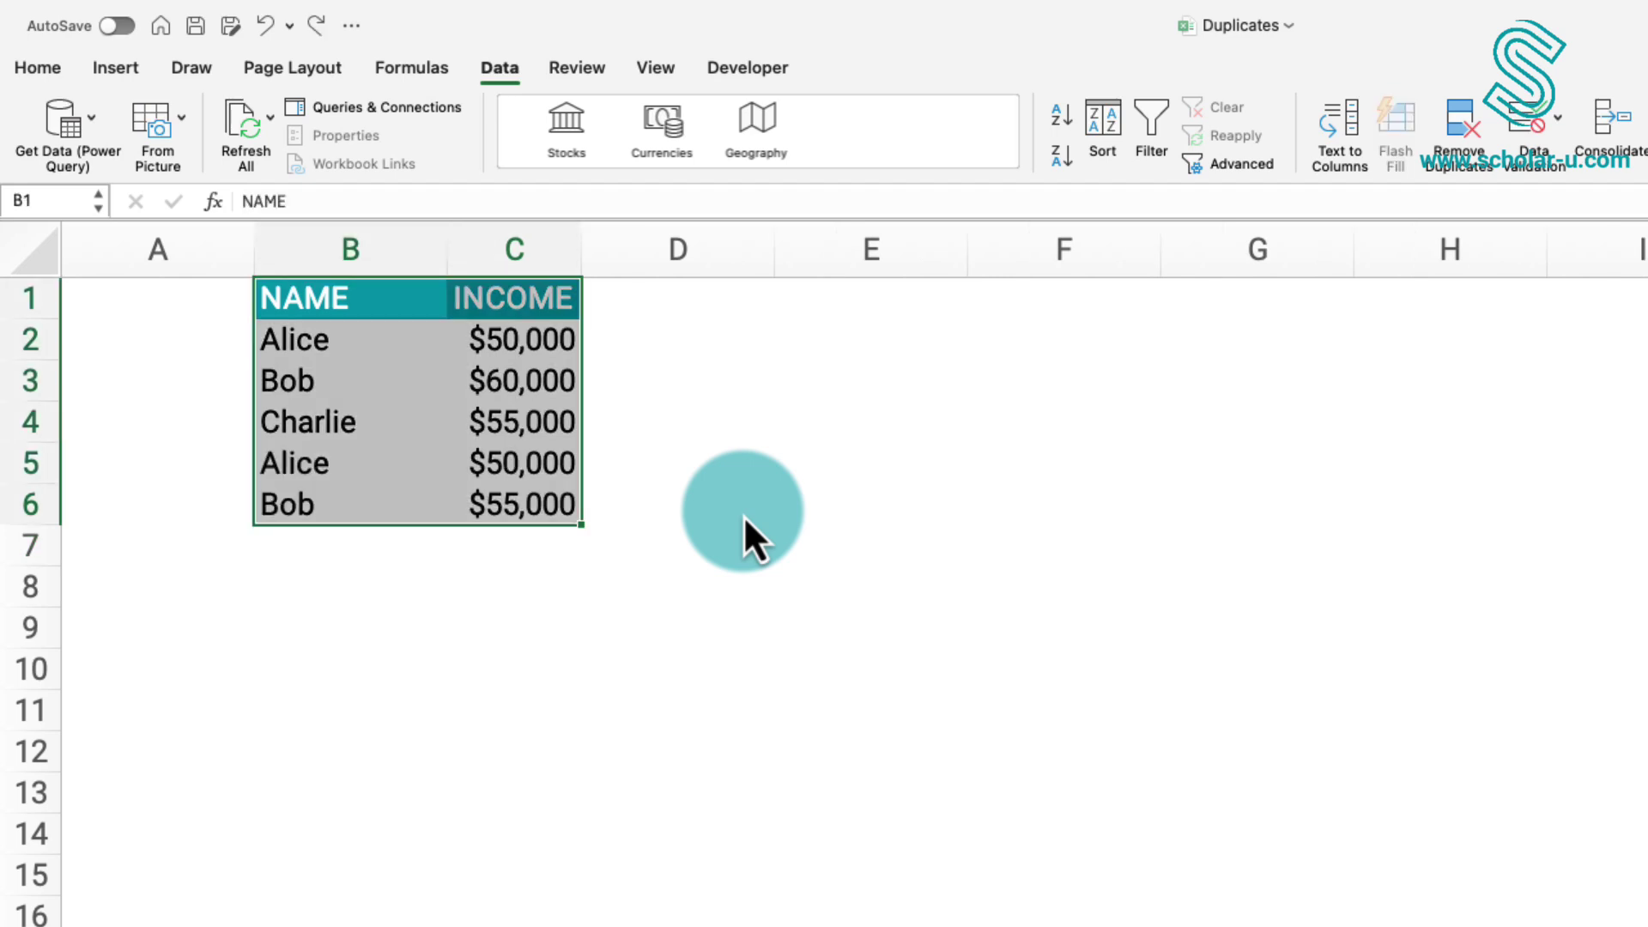
{"action": "left_click", "coordinate": [738, 474]}
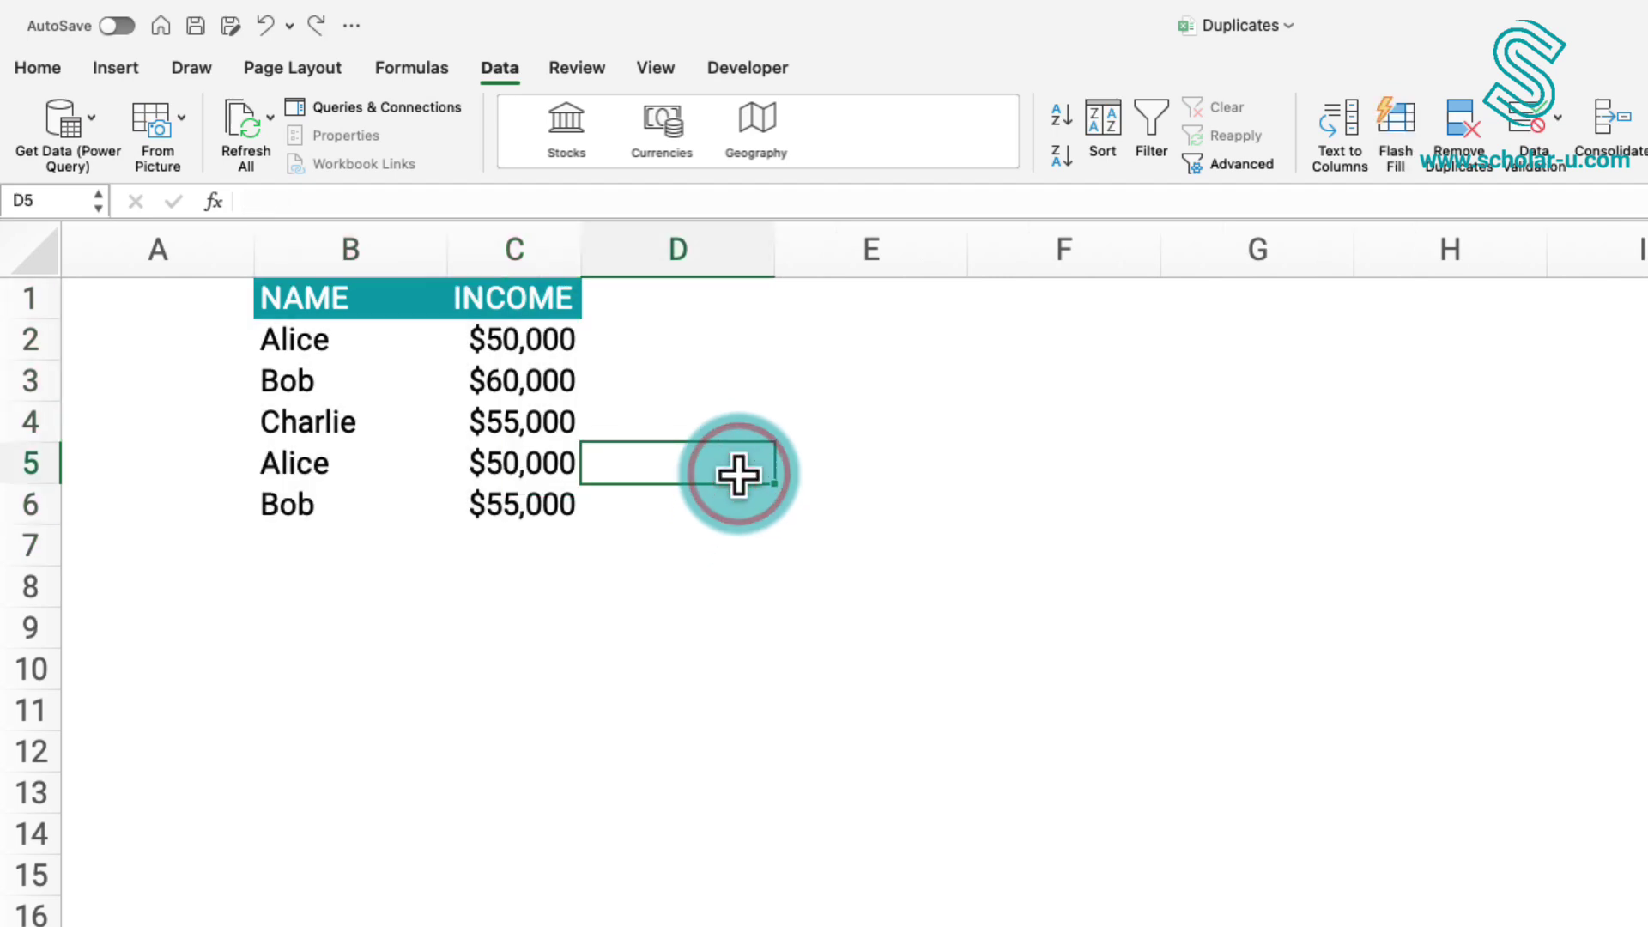
Step: Enter the formula =UNIQUE(B:C) in E1 to list the unique rows of columns B and C
{"action": "left_click", "coordinate": [833, 301]}
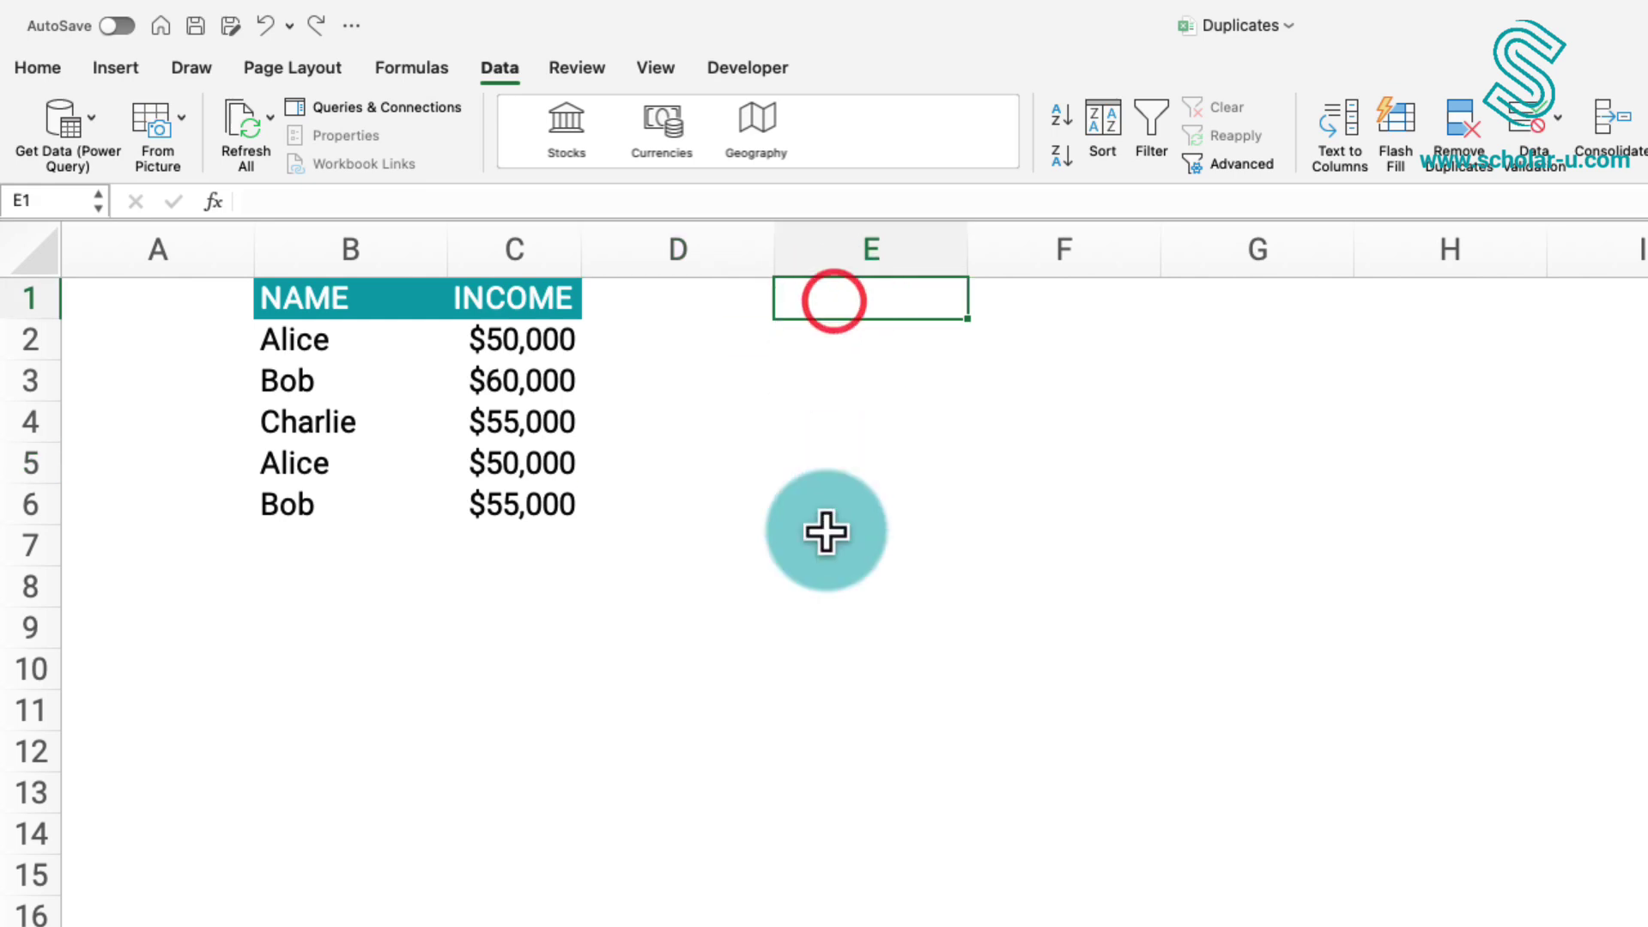
{"action": "type", "text": "=uniqu"}
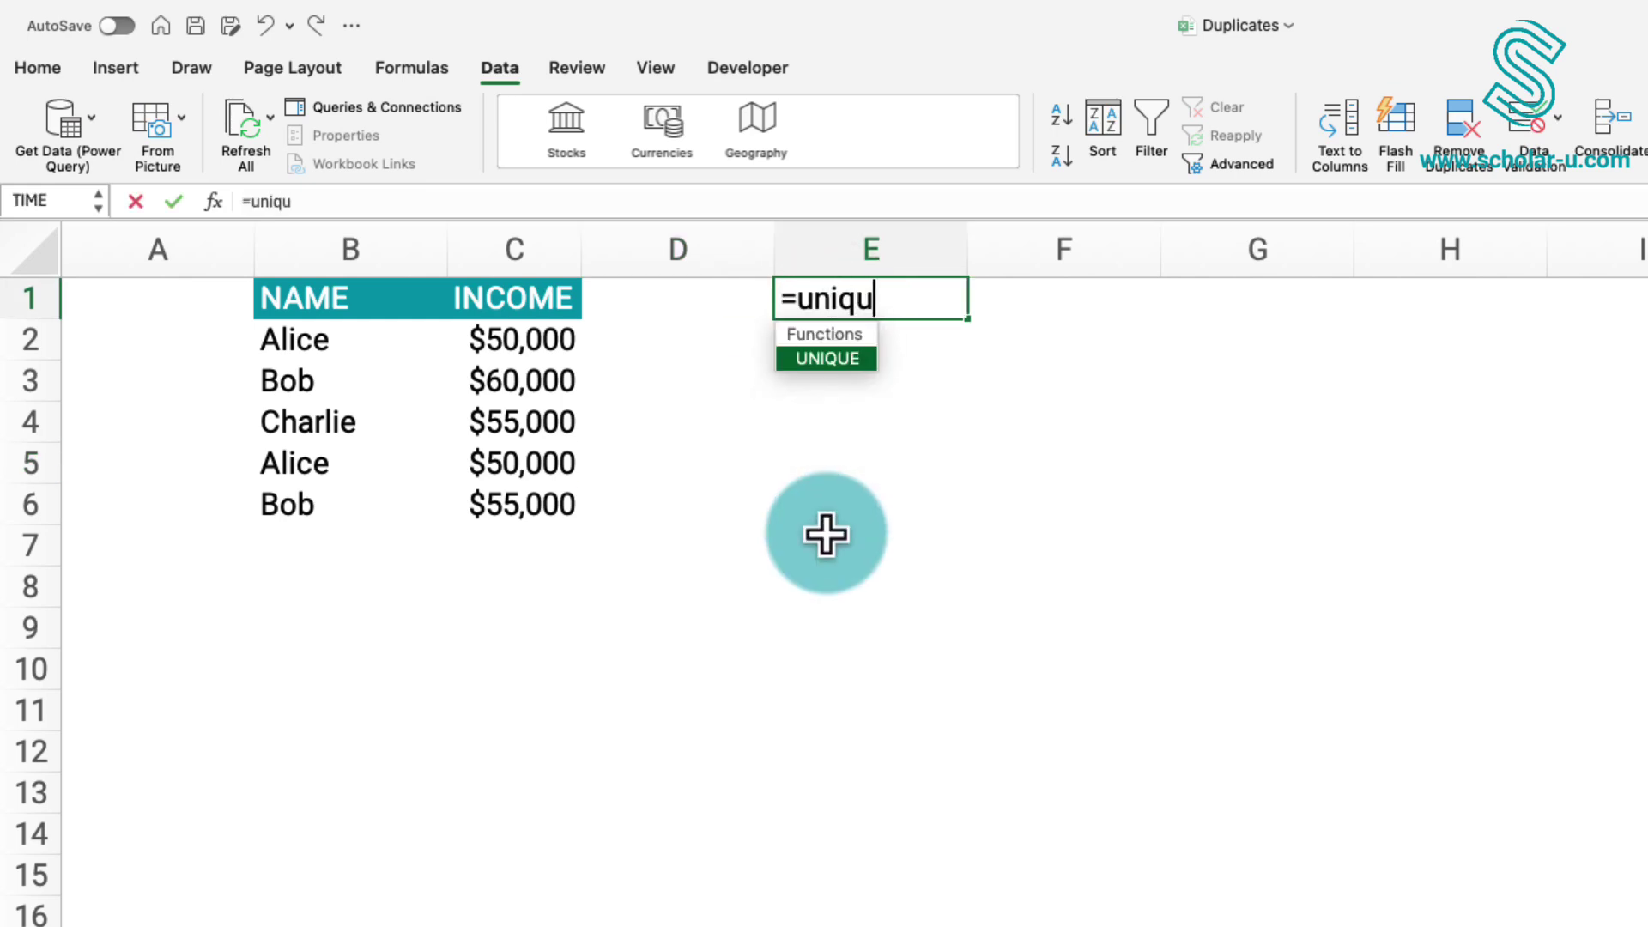
{"action": "type", "text": "e("}
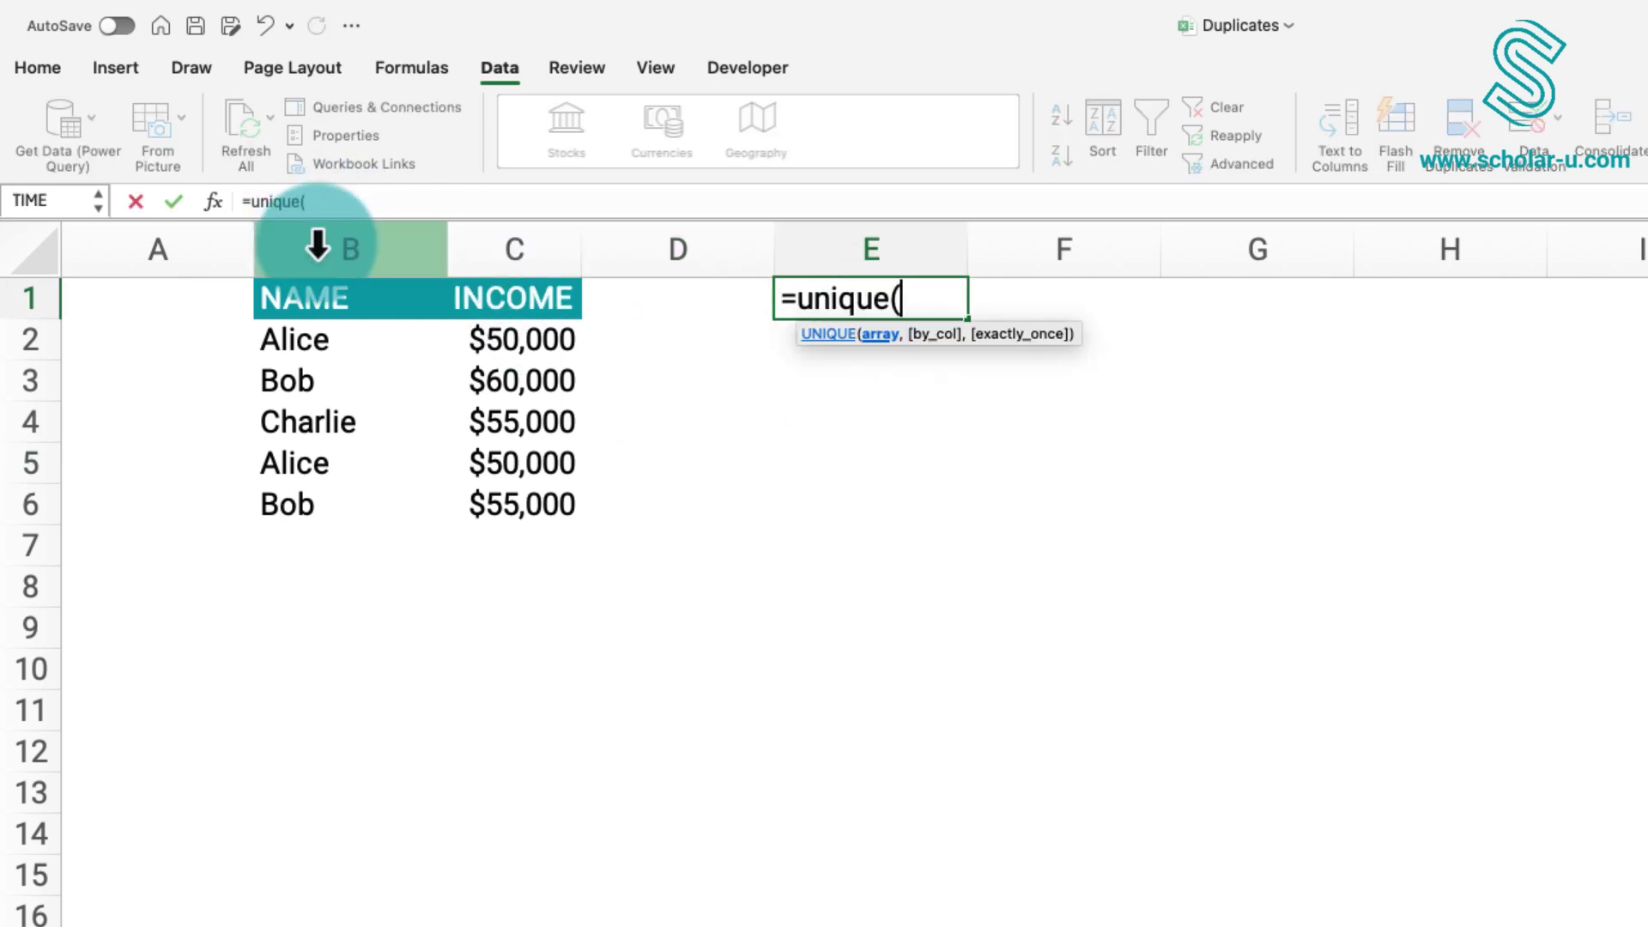
{"action": "left_click_drag", "start_coordinate": [332, 256], "coordinate": [500, 249]}
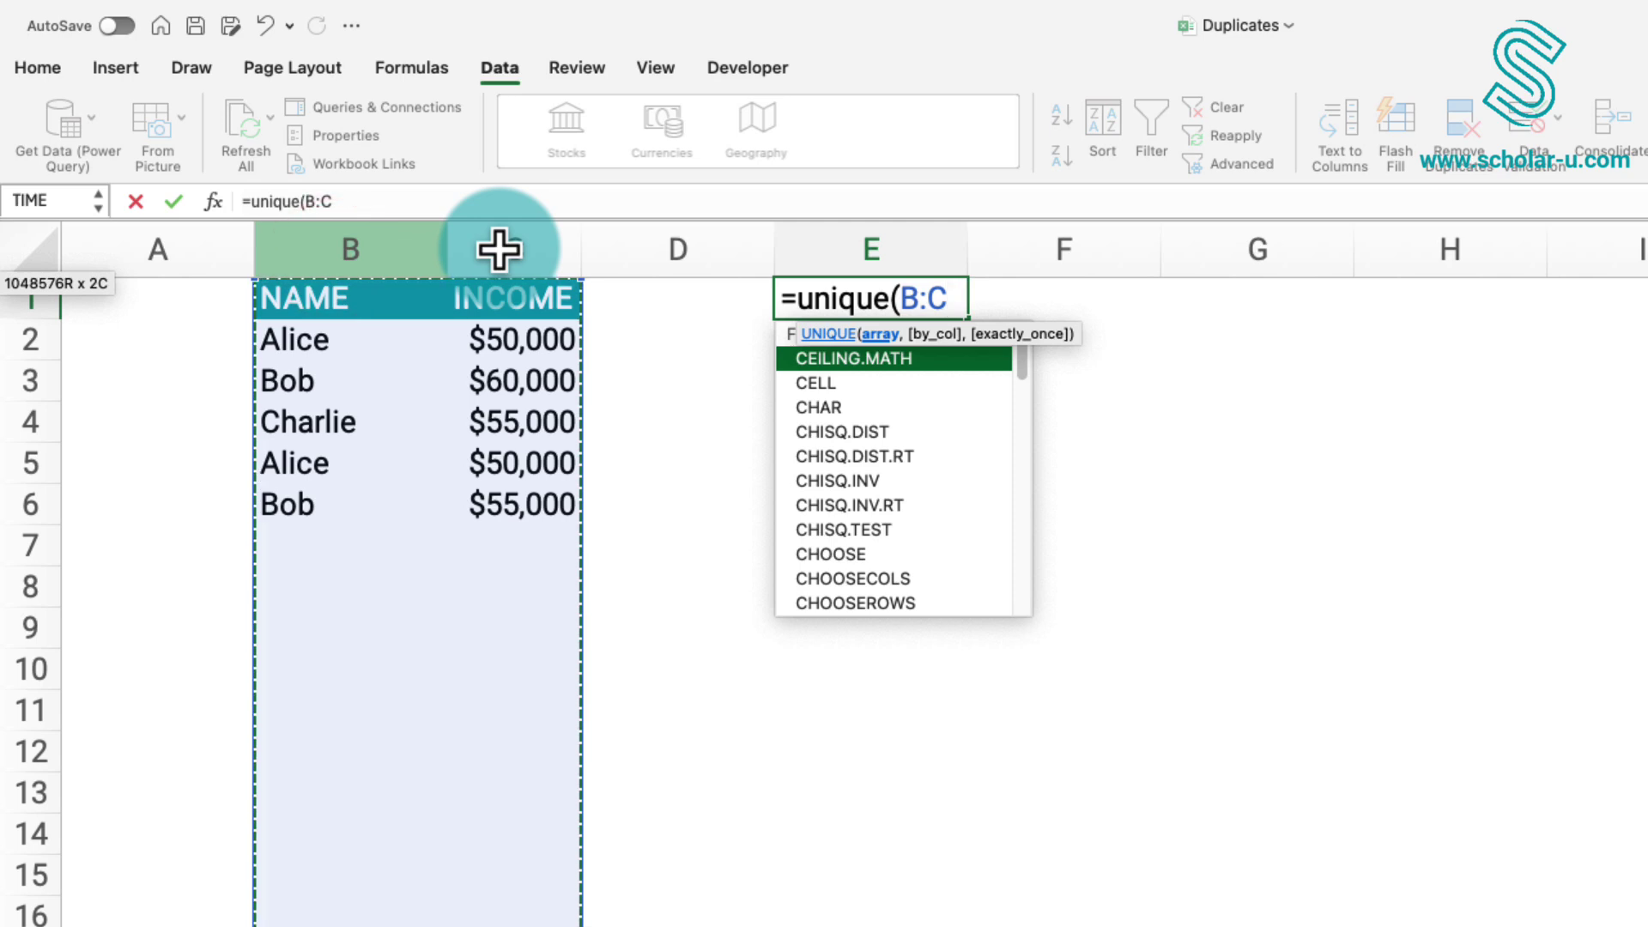
{"action": "type", "text": ")"}
{"action": "key", "text": "Return"}
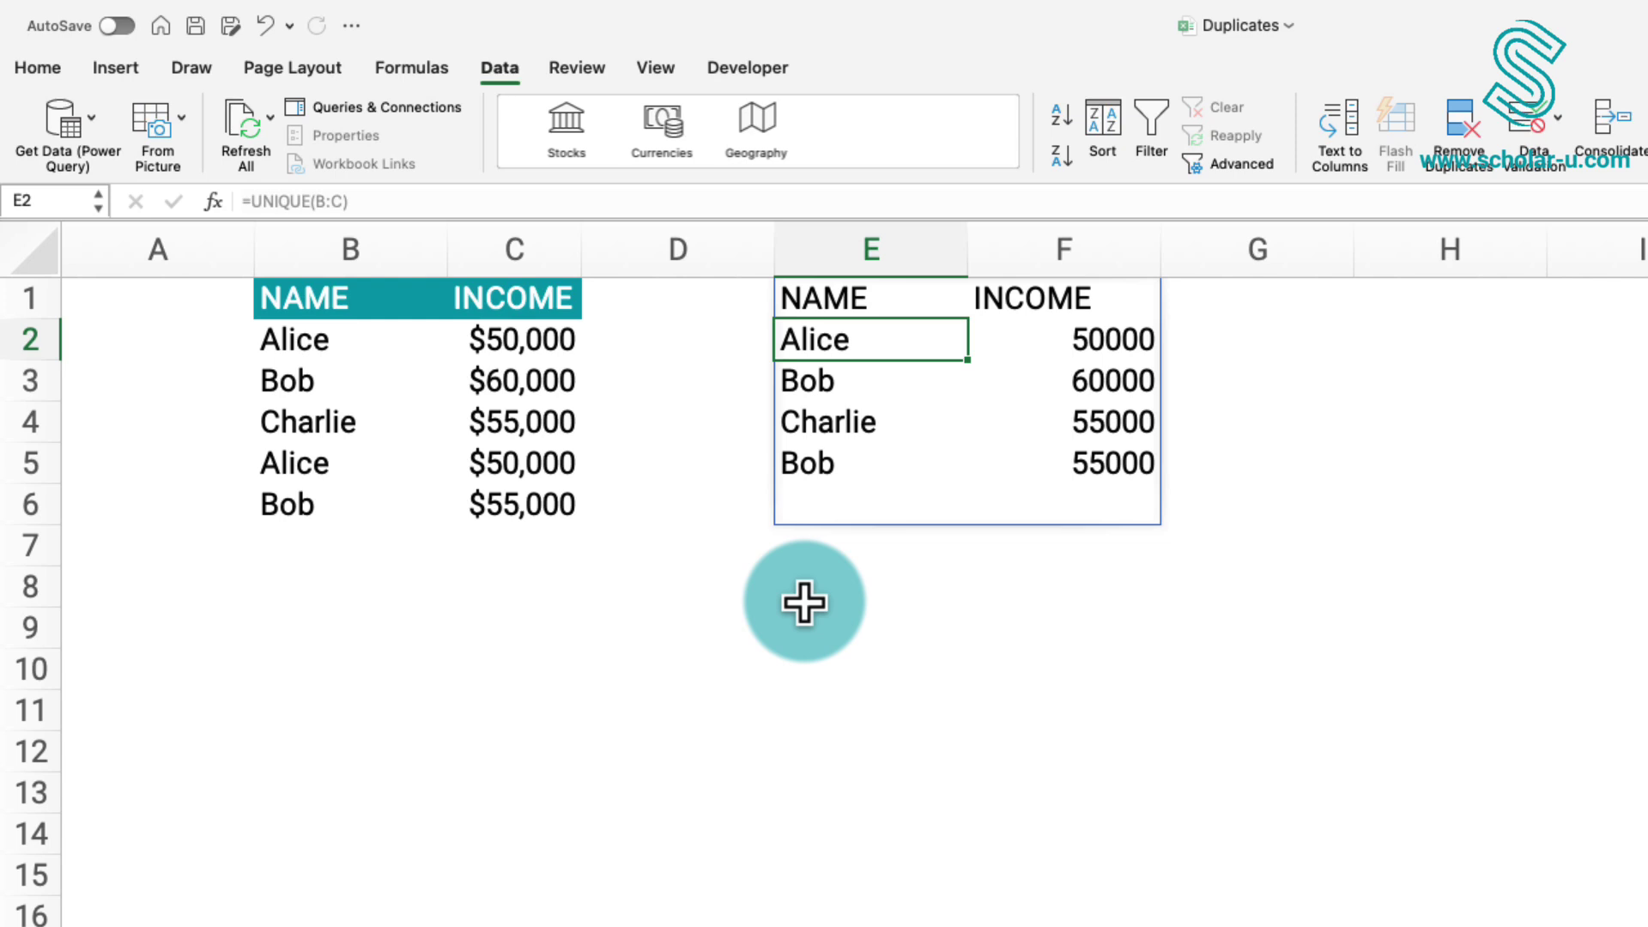
Step: Add a row 7 to the source list that repeats the name from B2 with an income of $1000
{"action": "left_click", "coordinate": [322, 546]}
{"action": "type", "text": "Alic"}
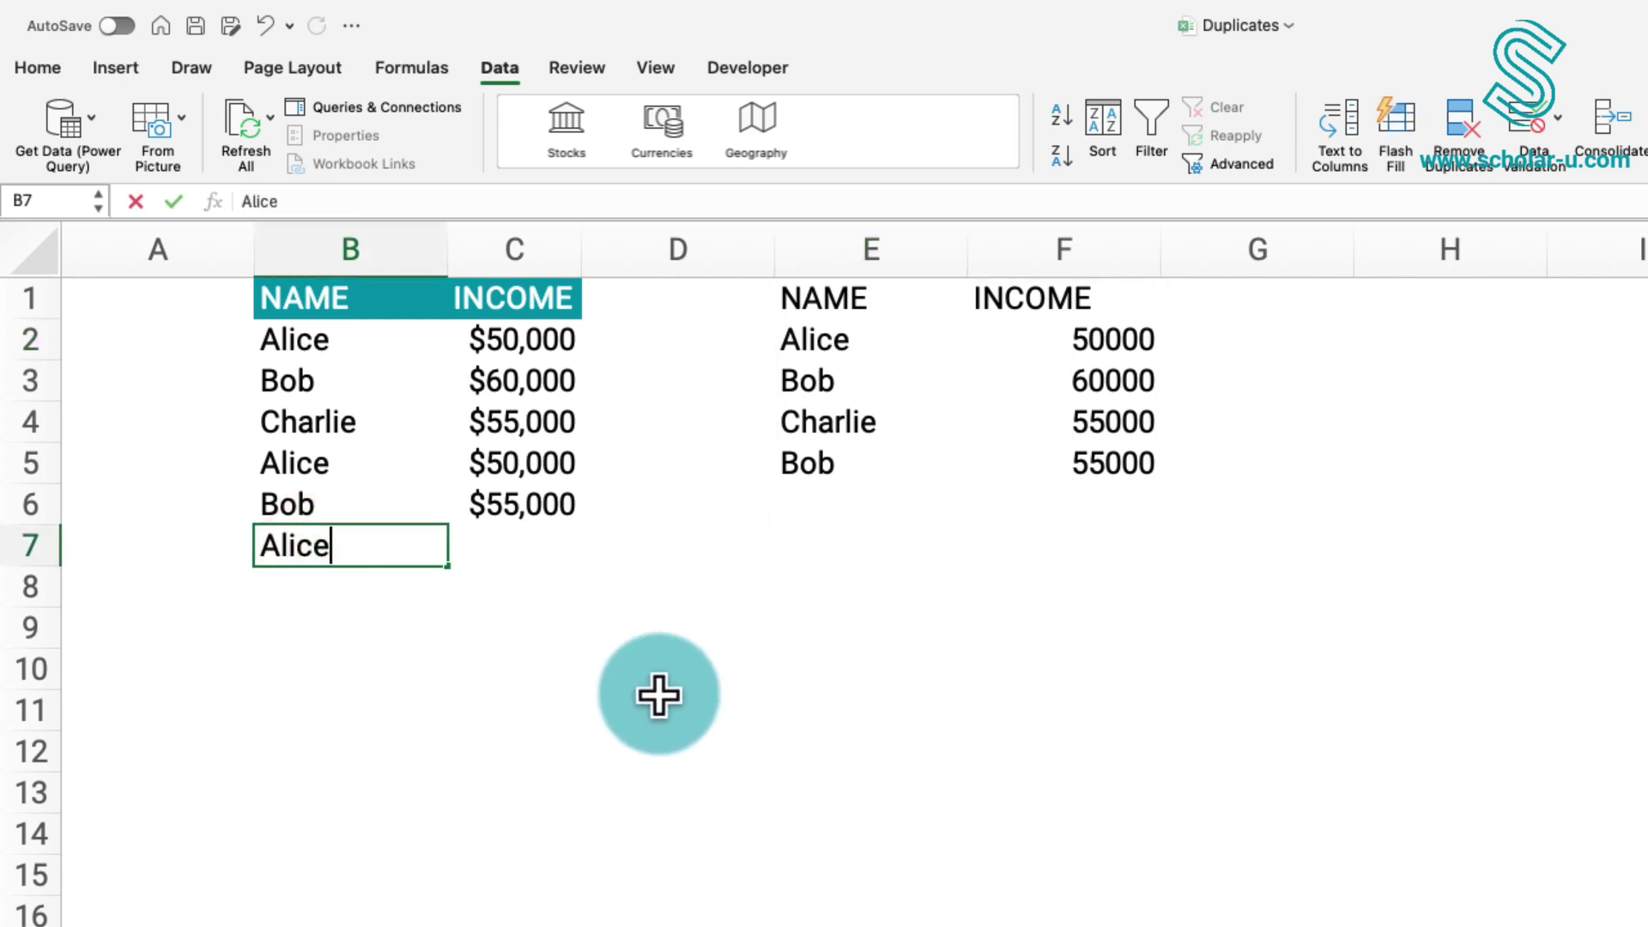
{"action": "type", "text": "e"}
{"action": "key", "text": "Tab"}
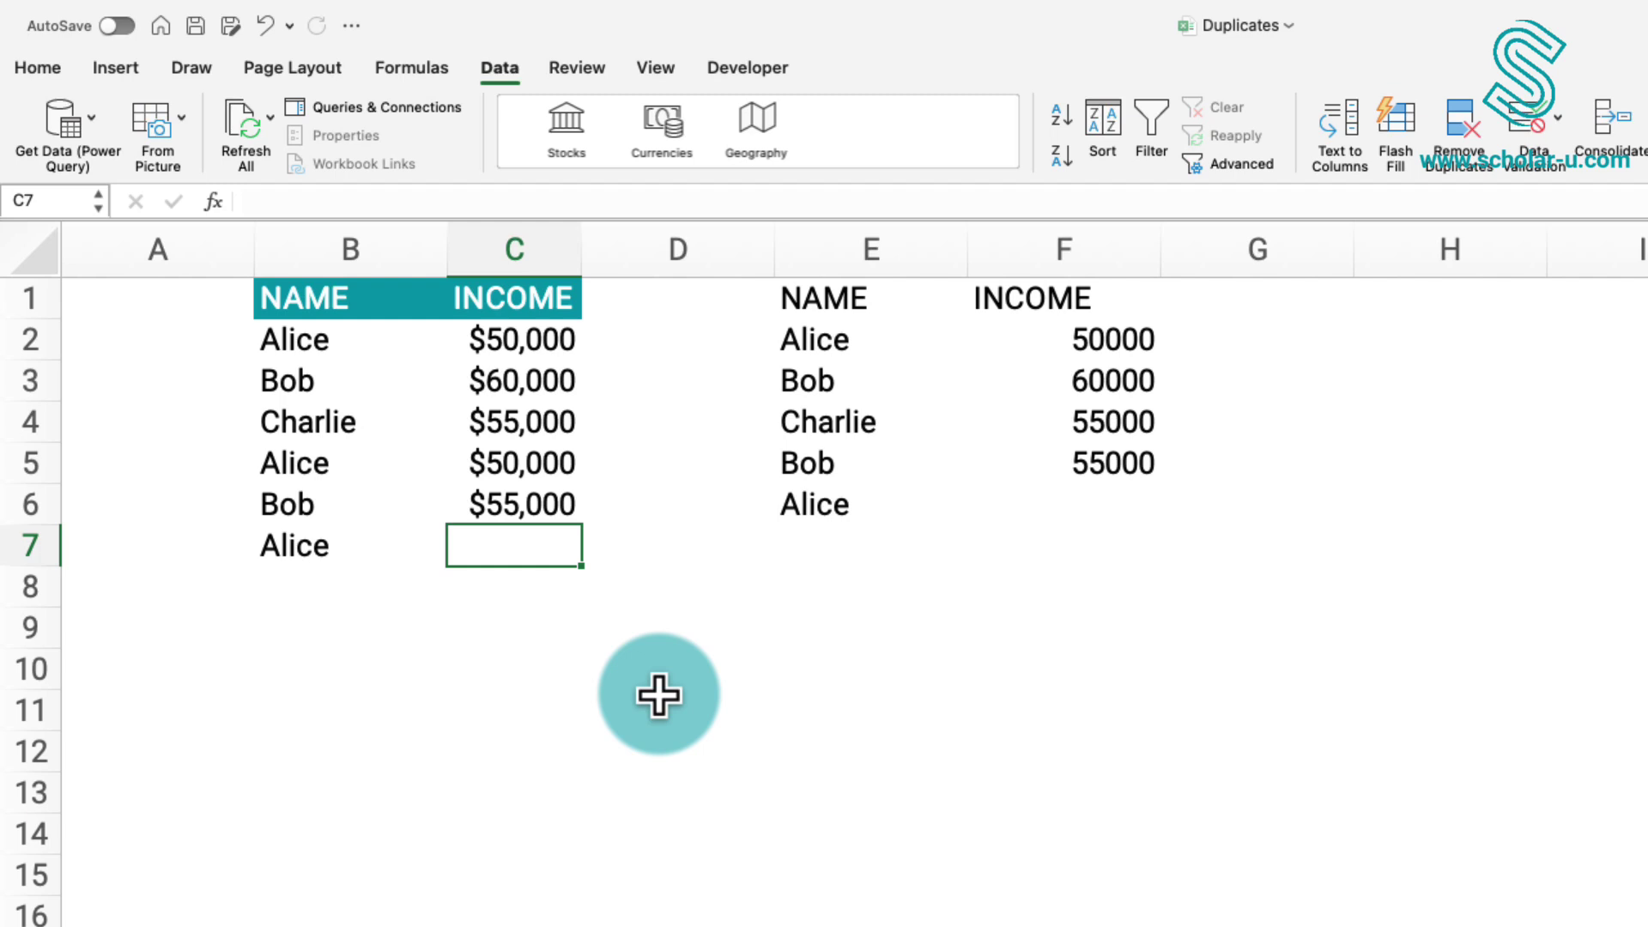
{"action": "type", "text": "$1000"}
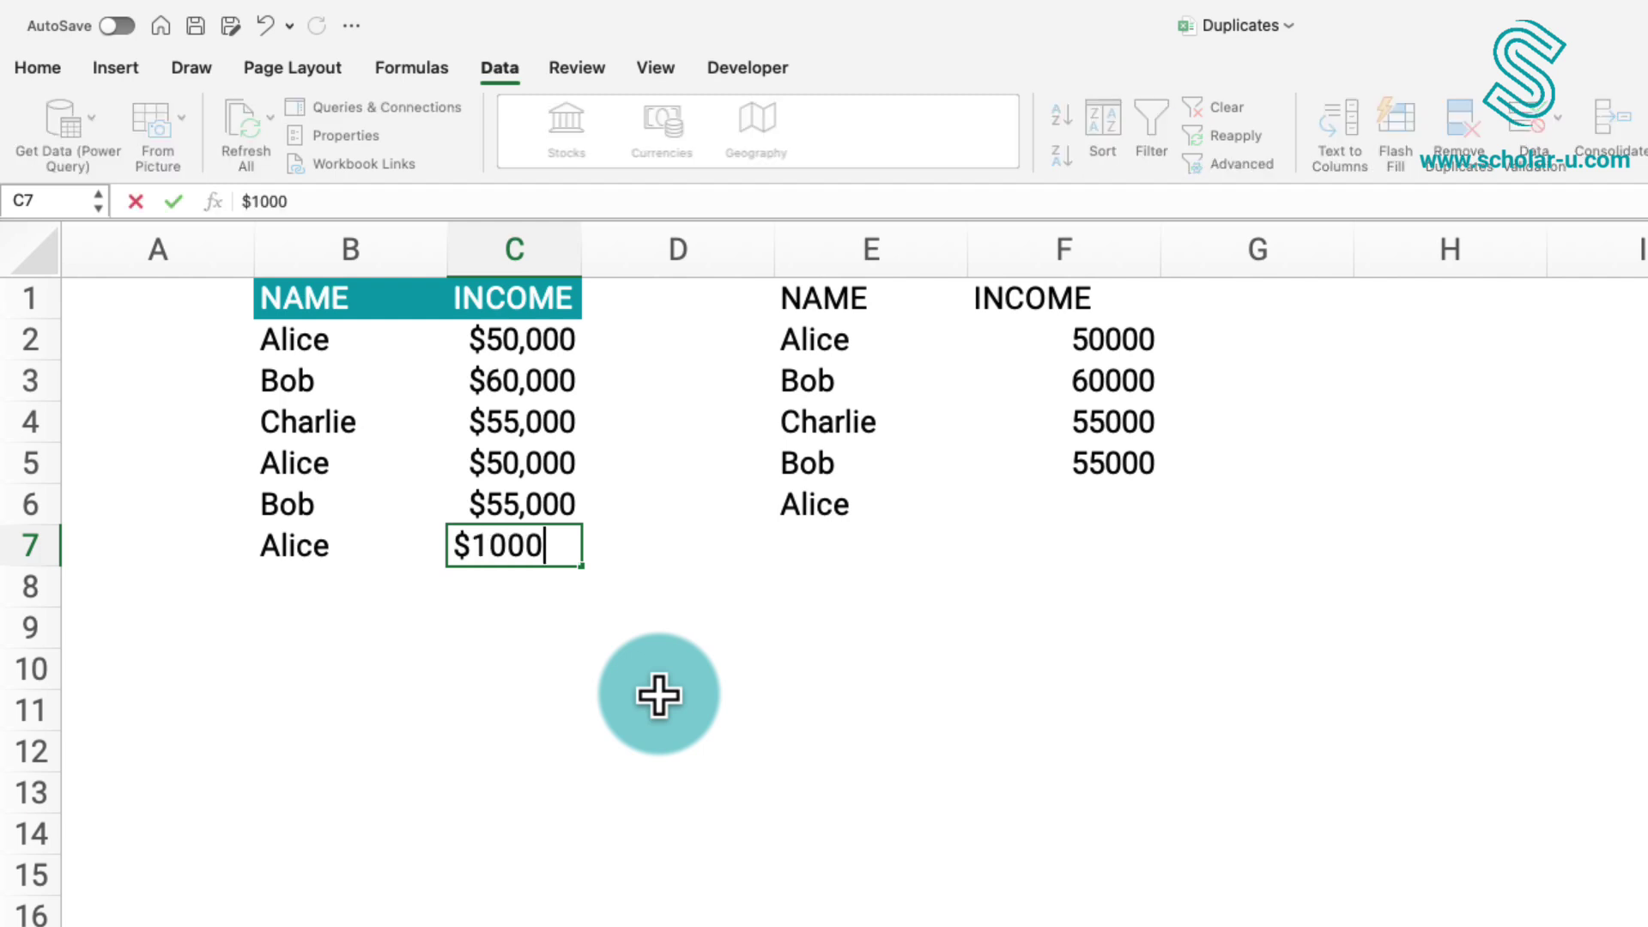
{"action": "key", "text": "Return"}
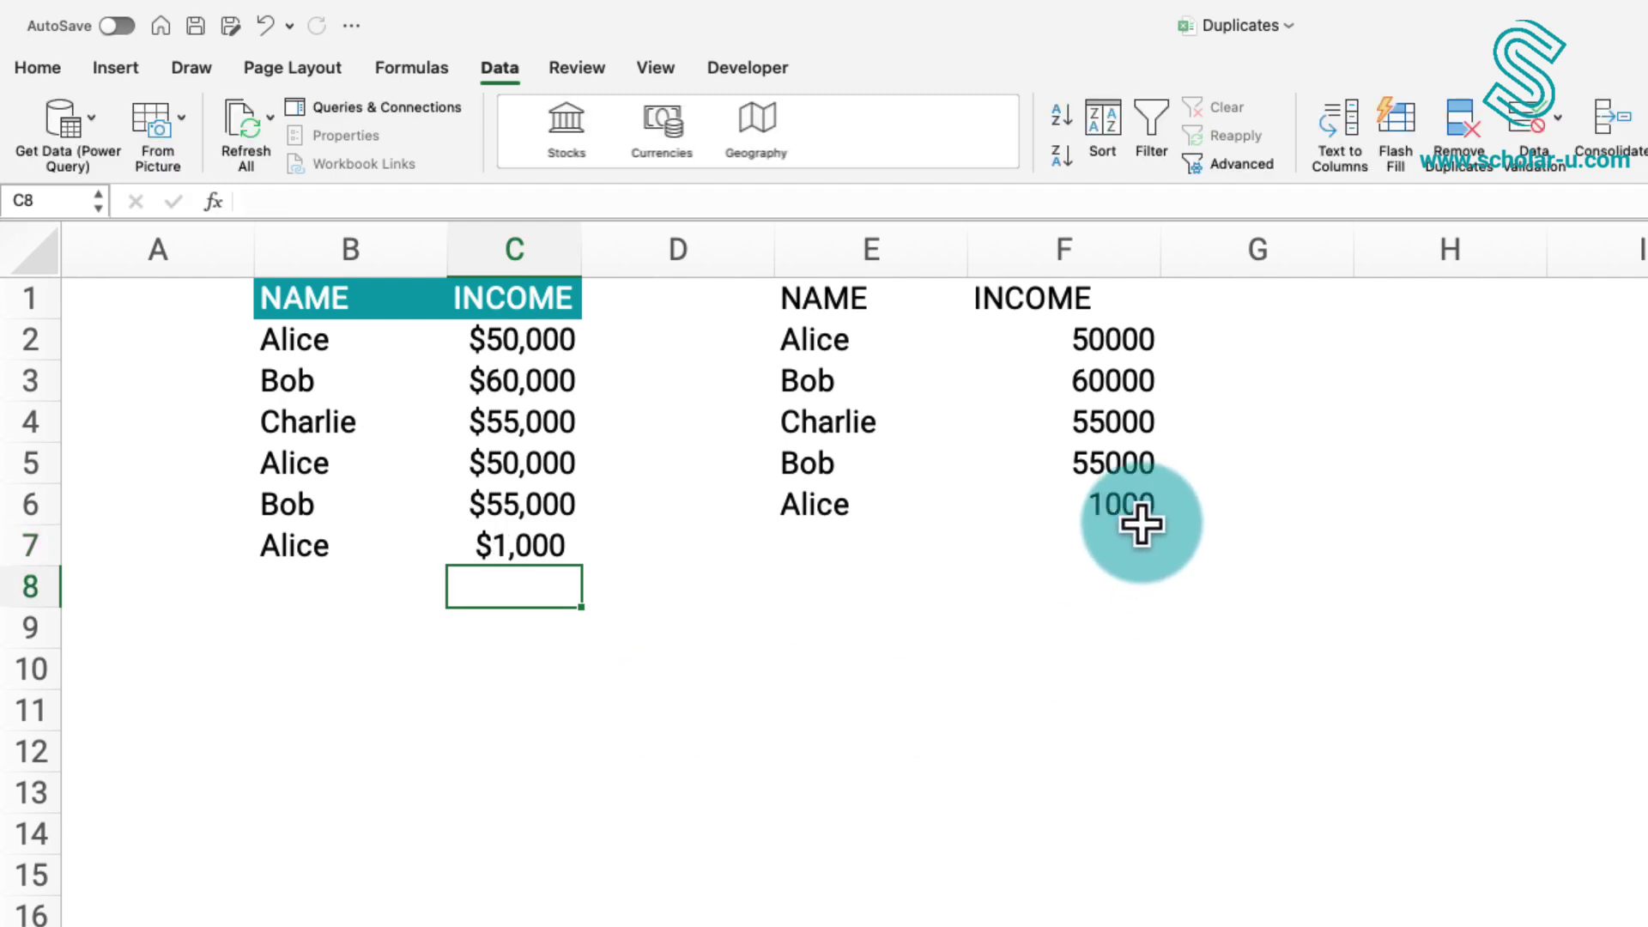
Step: Change the income in C7 to $50000 so that the new row duplicates row 2
{"action": "left_click", "coordinate": [543, 554]}
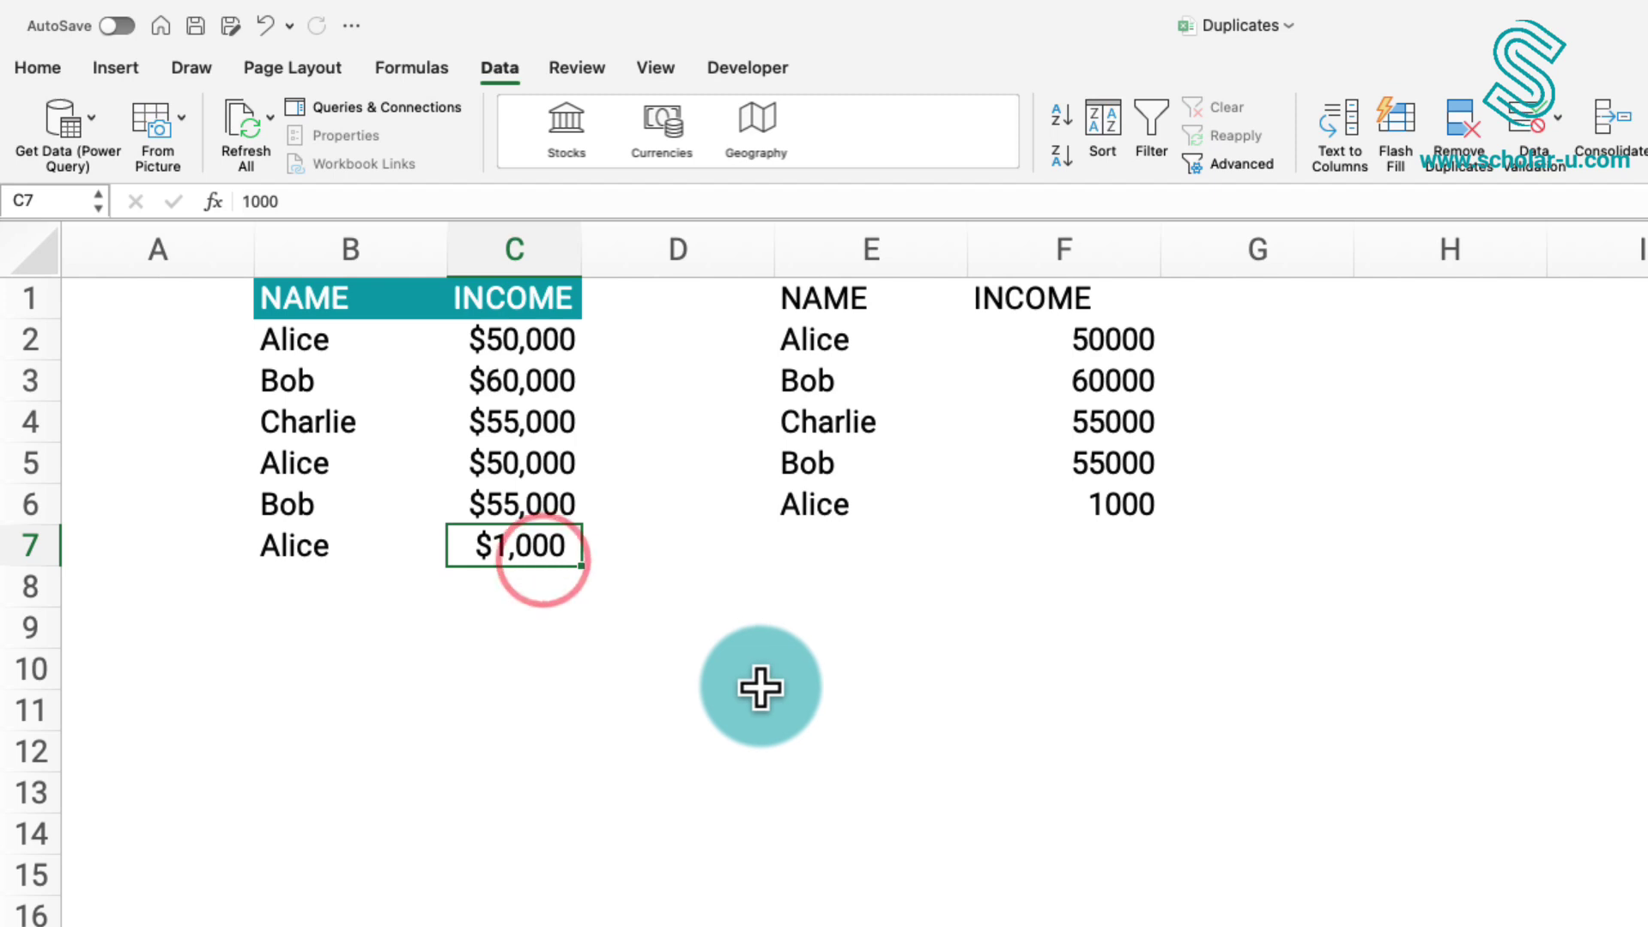
{"action": "type", "text": "$50"}
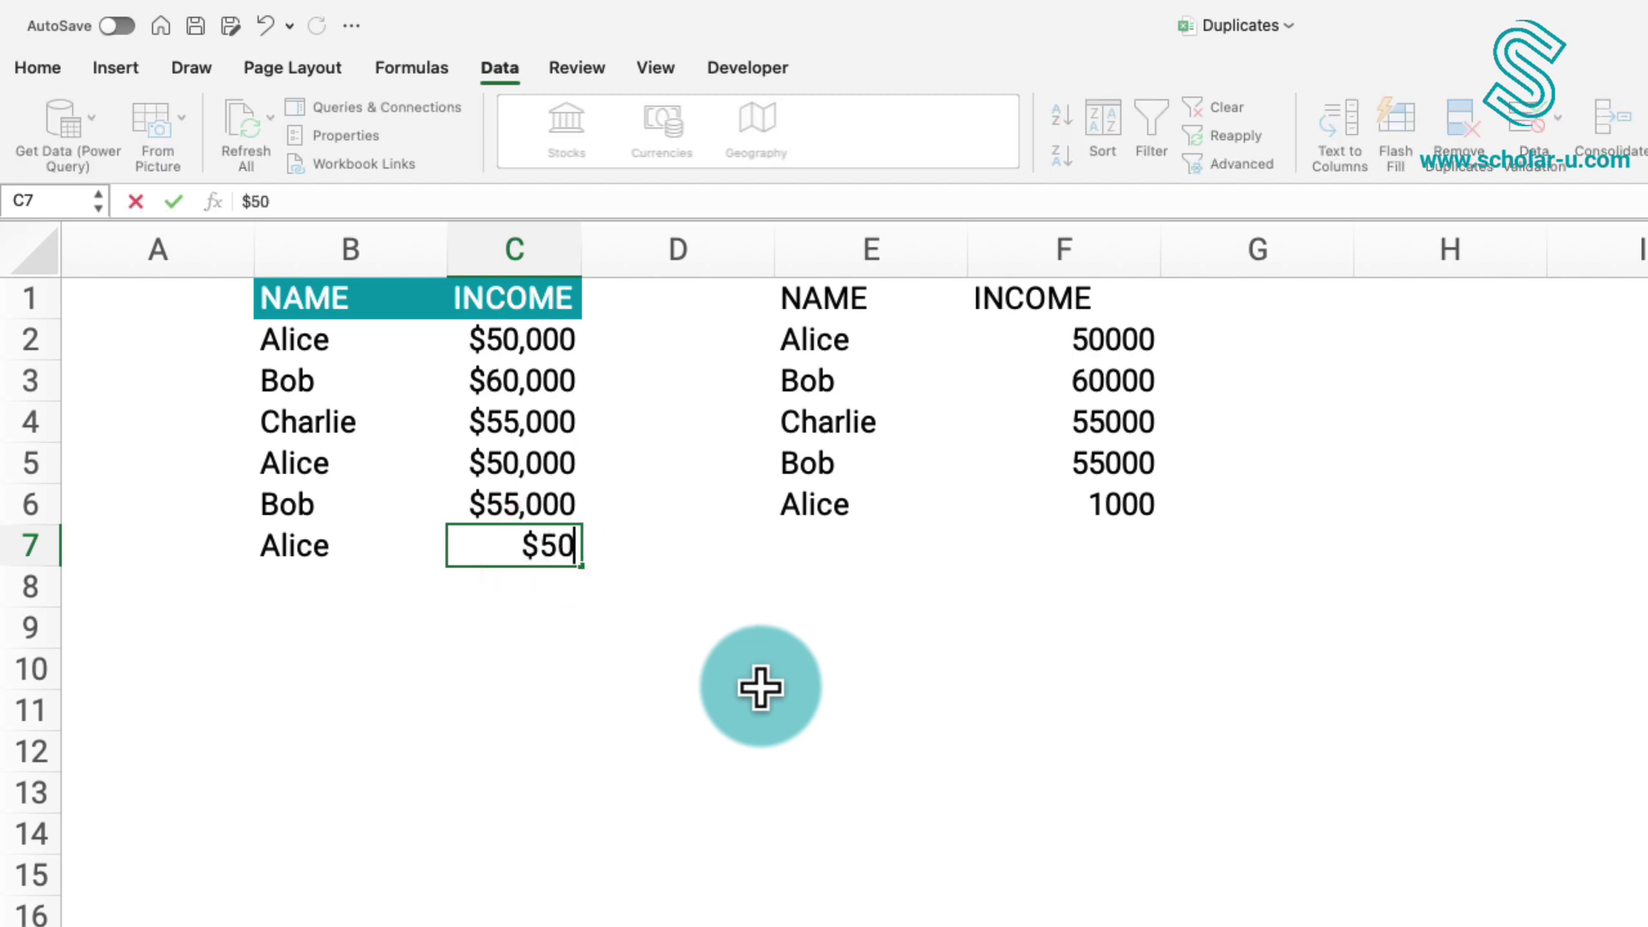
{"action": "type", "text": "000"}
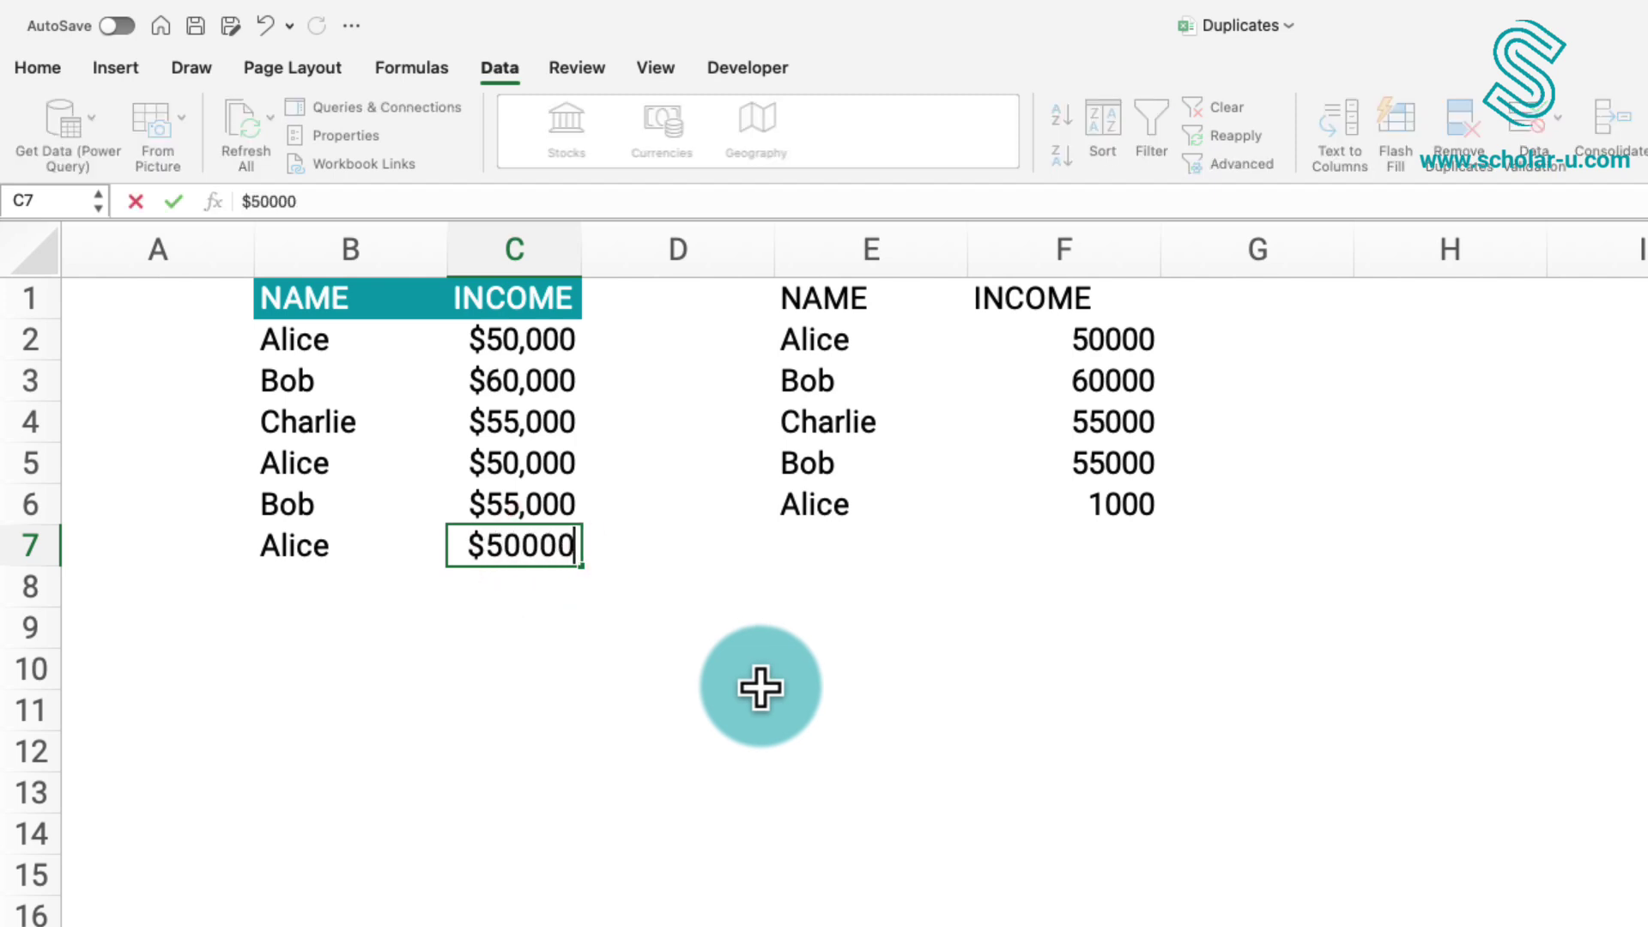
{"action": "key", "text": "Return"}
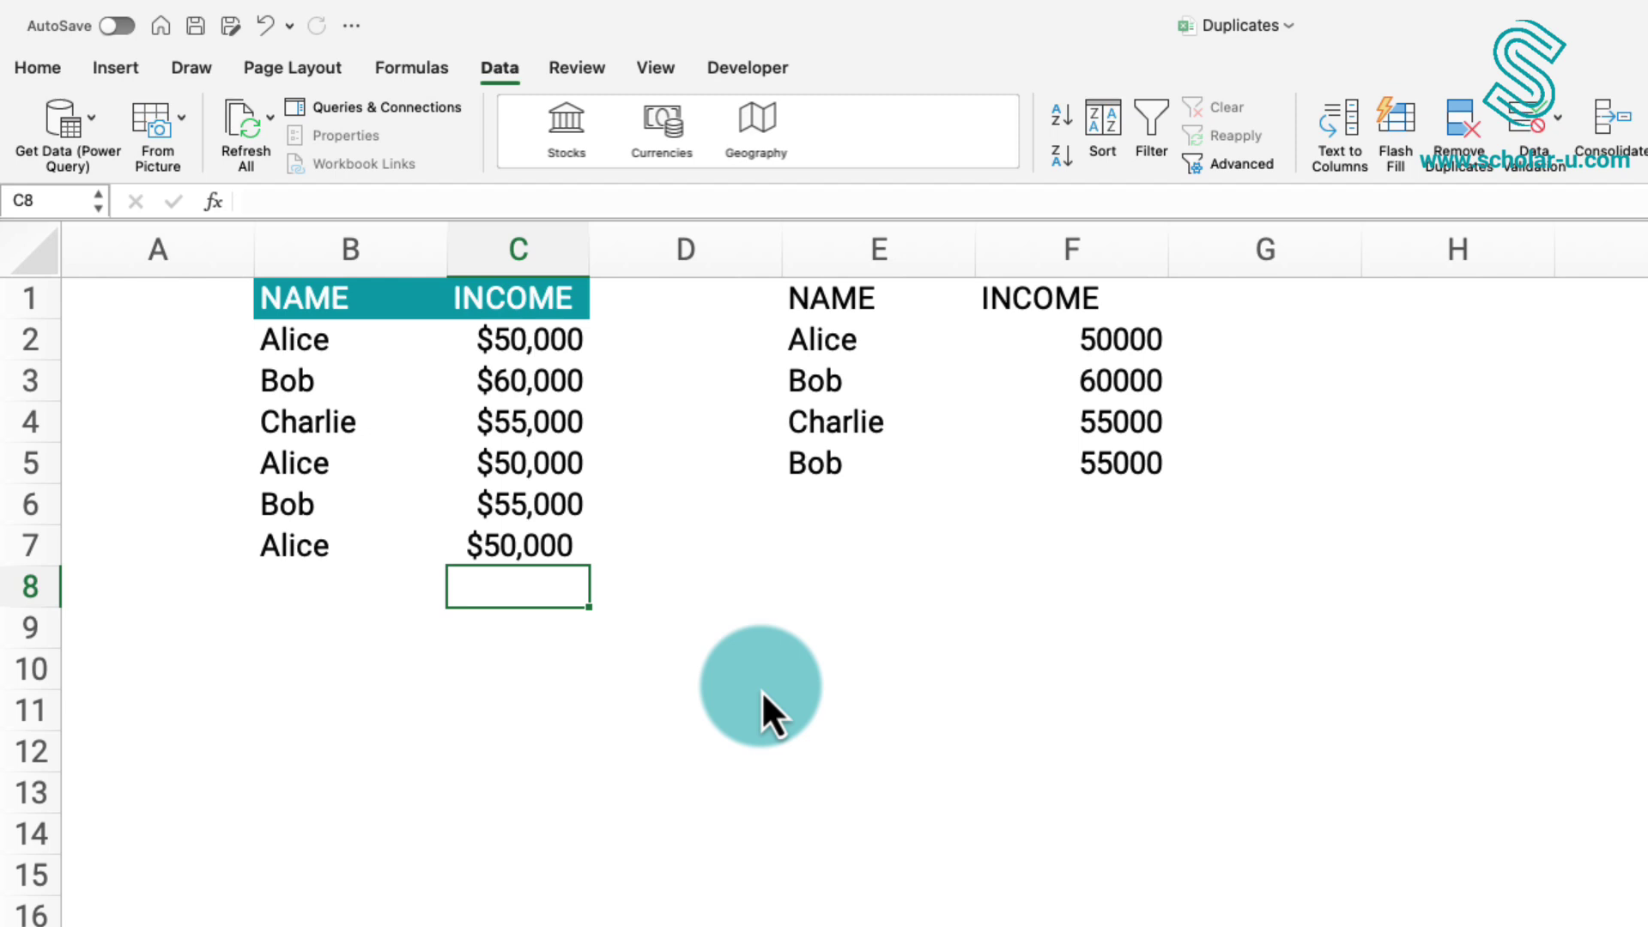